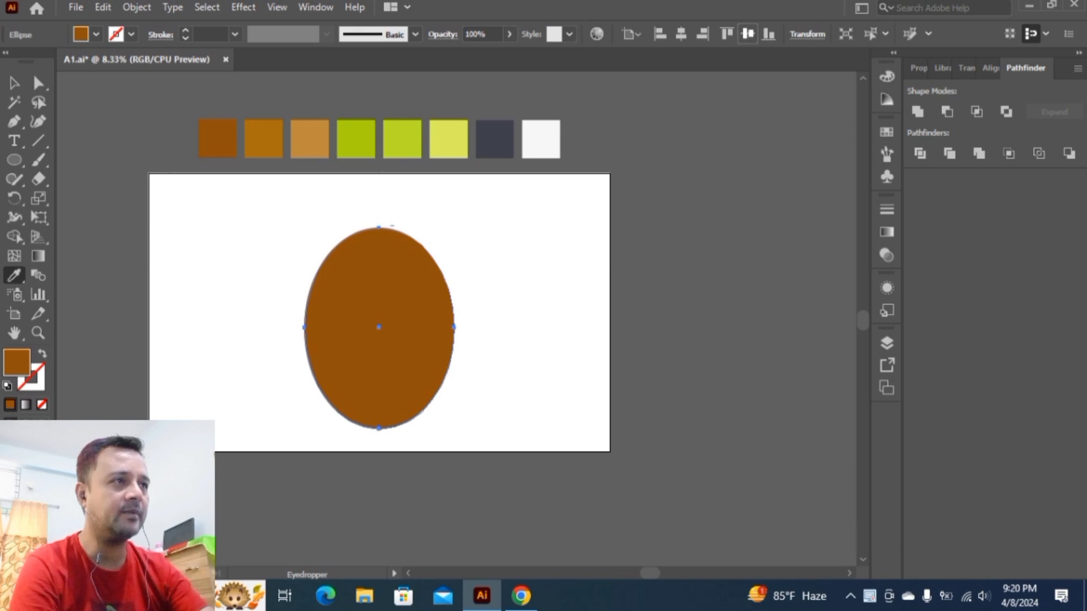
- Centre the brown ellipse vertically on the artboard, lower its top anchor slightly and lengthen that anchor's left handle to broaden the curve
click(747, 34)
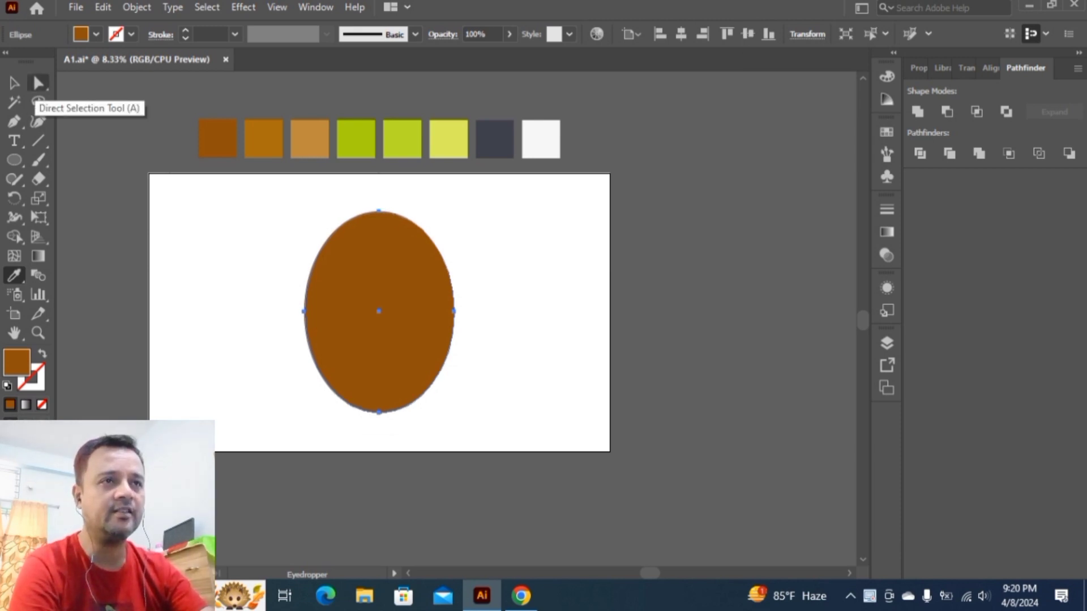
click(38, 83)
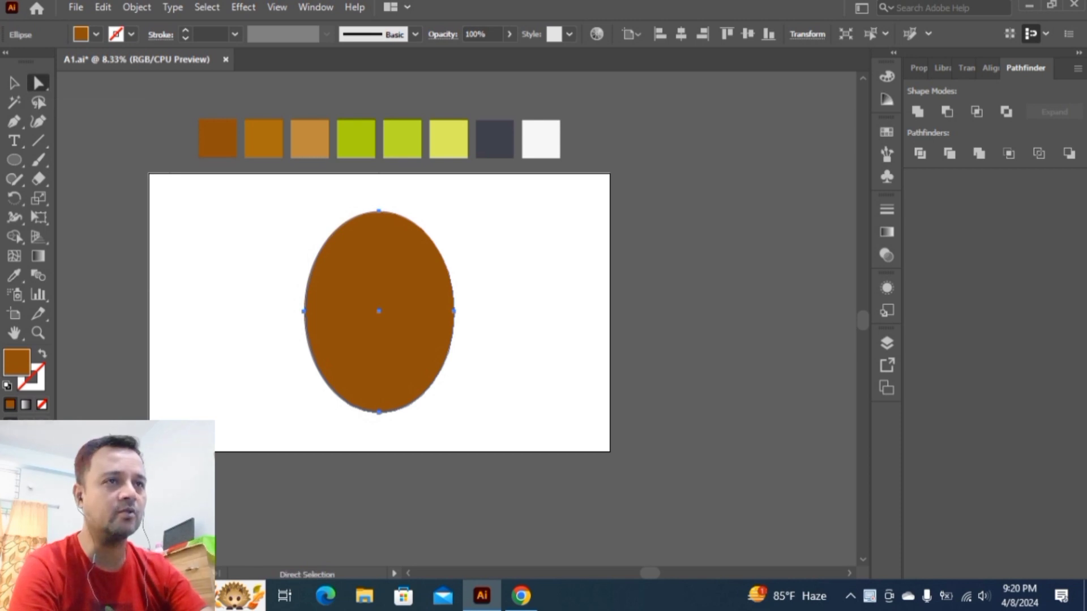
click(379, 212)
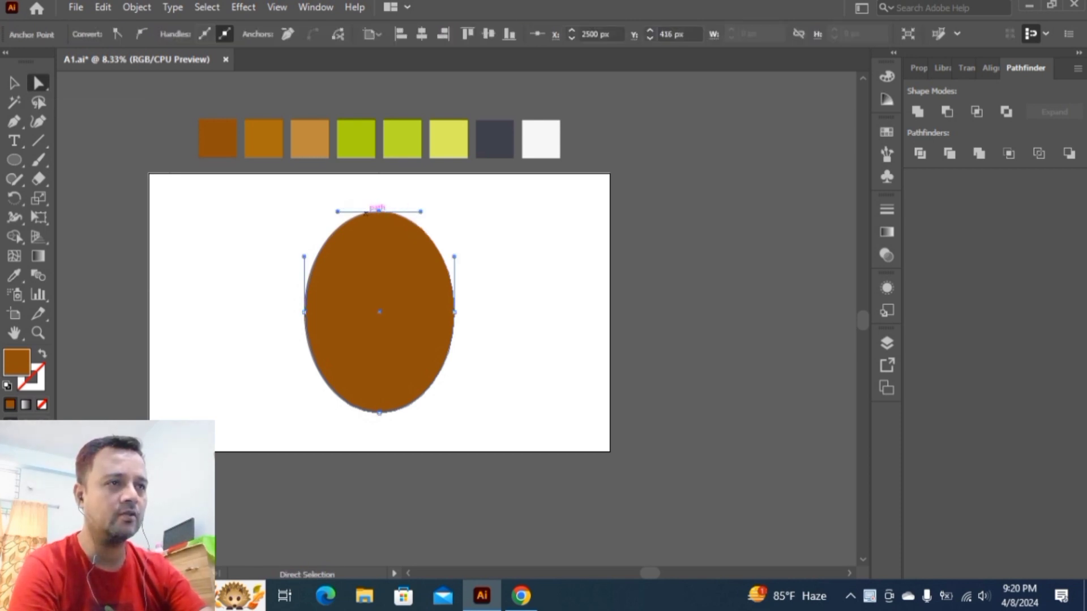
click(379, 211)
drag(379, 212, 325, 217)
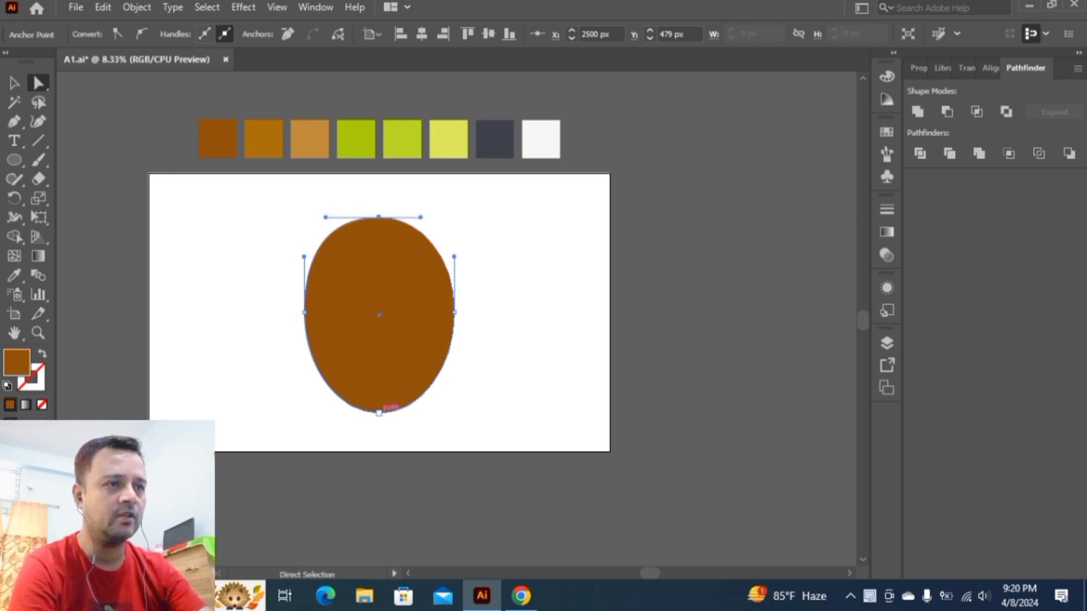
- Lengthen both handles of the ellipse's bottom anchor and the right handle of its top anchor to make the ends rounder
click(380, 413)
drag(420, 412, 437, 413)
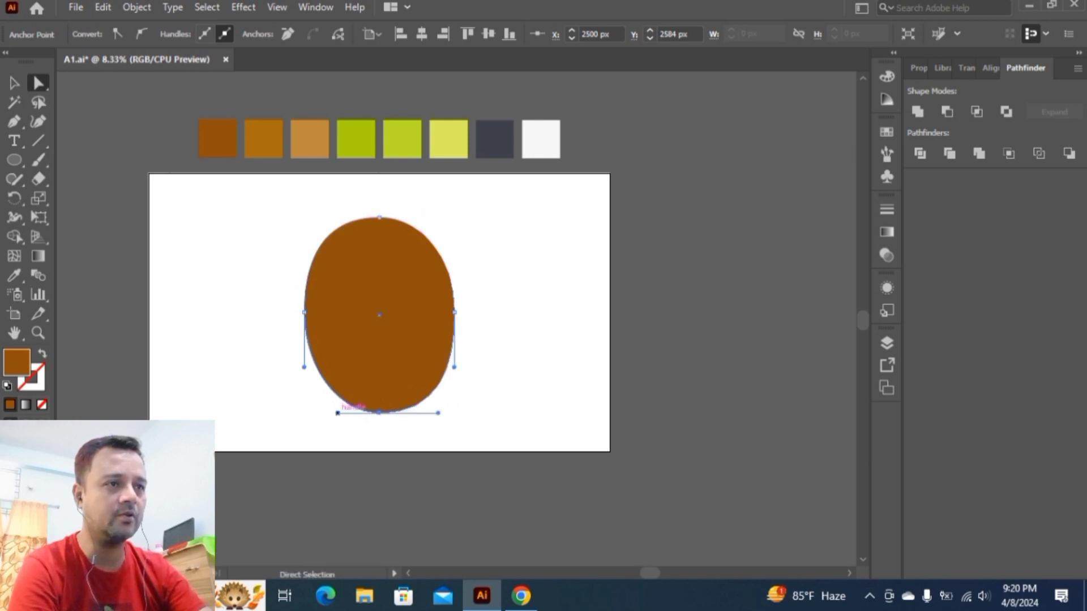
mouse_move(337, 413)
mouse_down()
mouse_move(306, 413)
mouse_move(329, 413)
mouse_up()
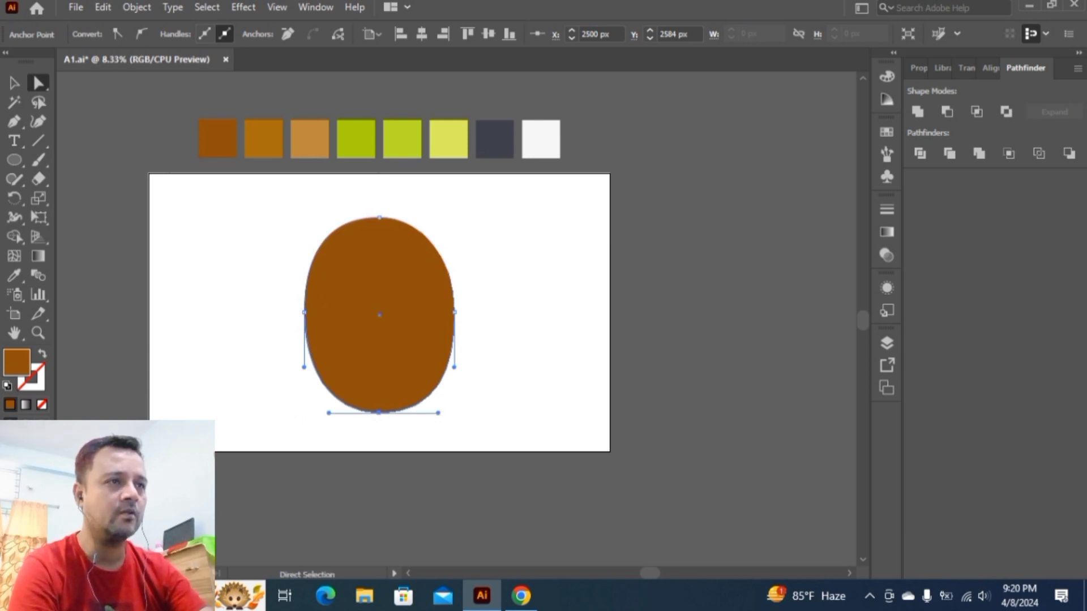
click(380, 217)
drag(420, 217, 431, 217)
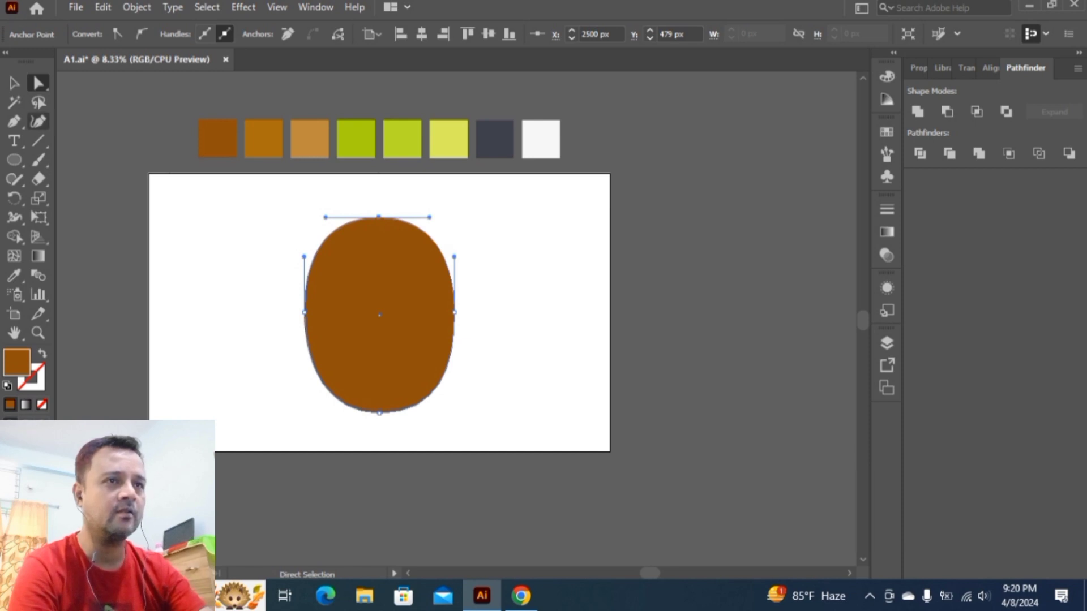
click(14, 83)
key(ctrl+shift+a)
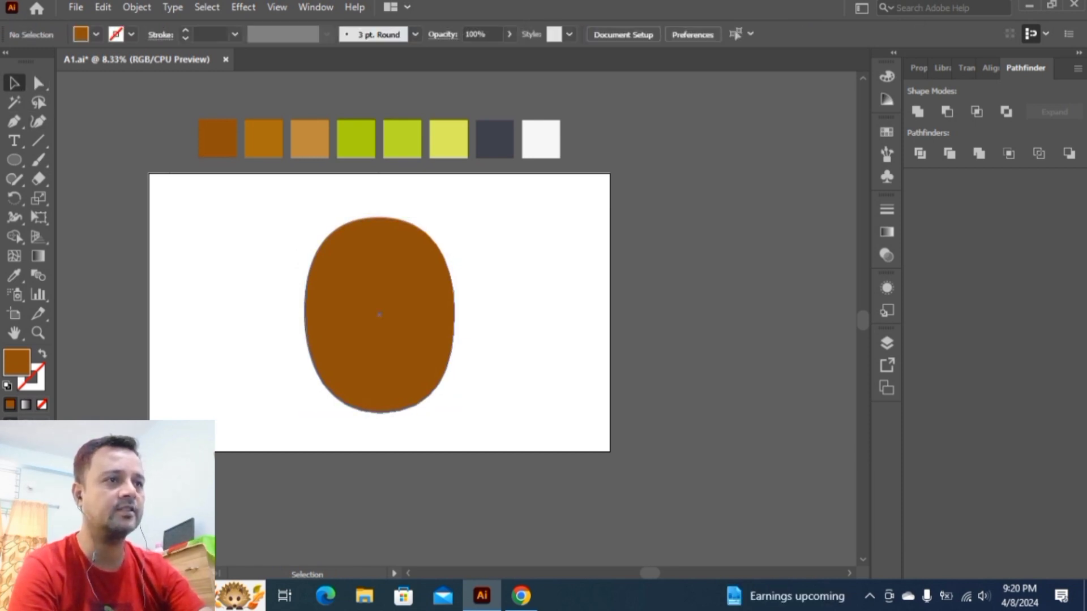
- Move the reshaped brown body up slightly to the middle of the artboard and duplicate it in place
drag(379, 315, 379, 311)
key(a)
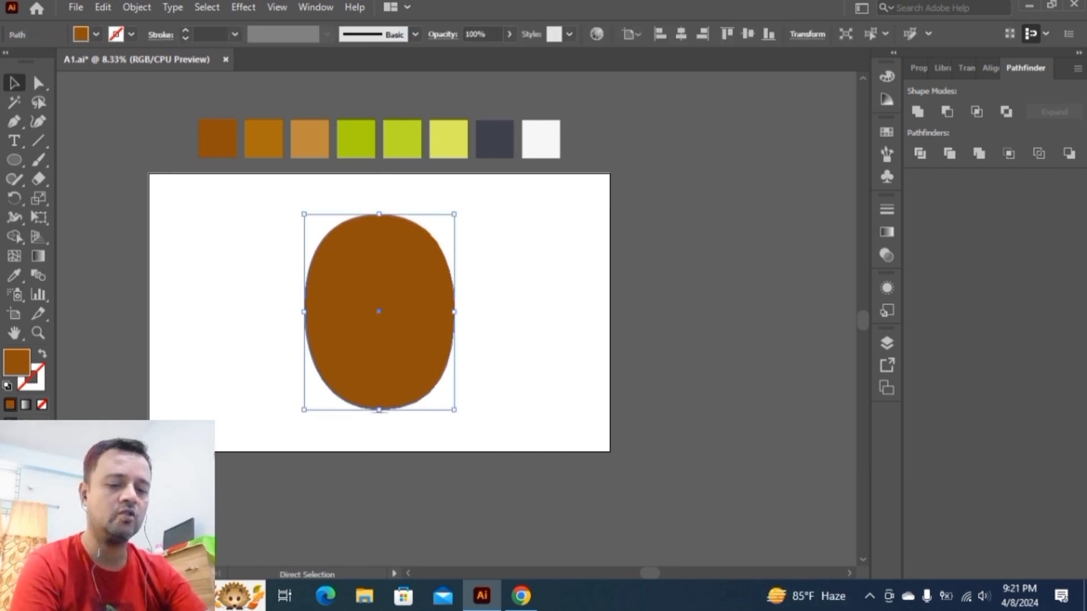
key(v)
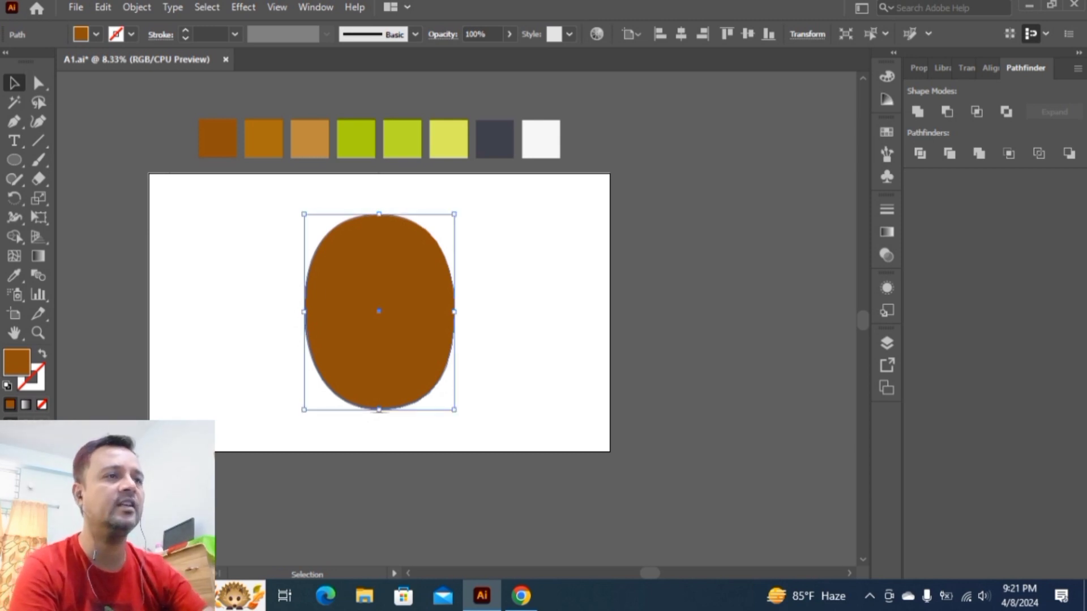
- Fill the front copy with the second, medium brown swatch and scale it about its centre to about 1504 × 1951 px
key(i)
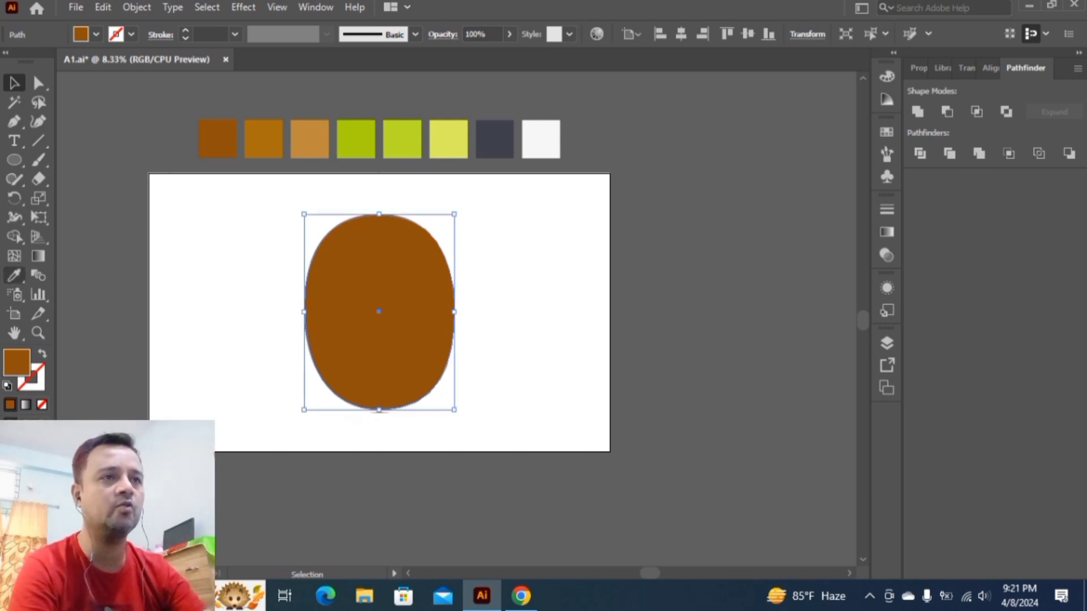
click(14, 276)
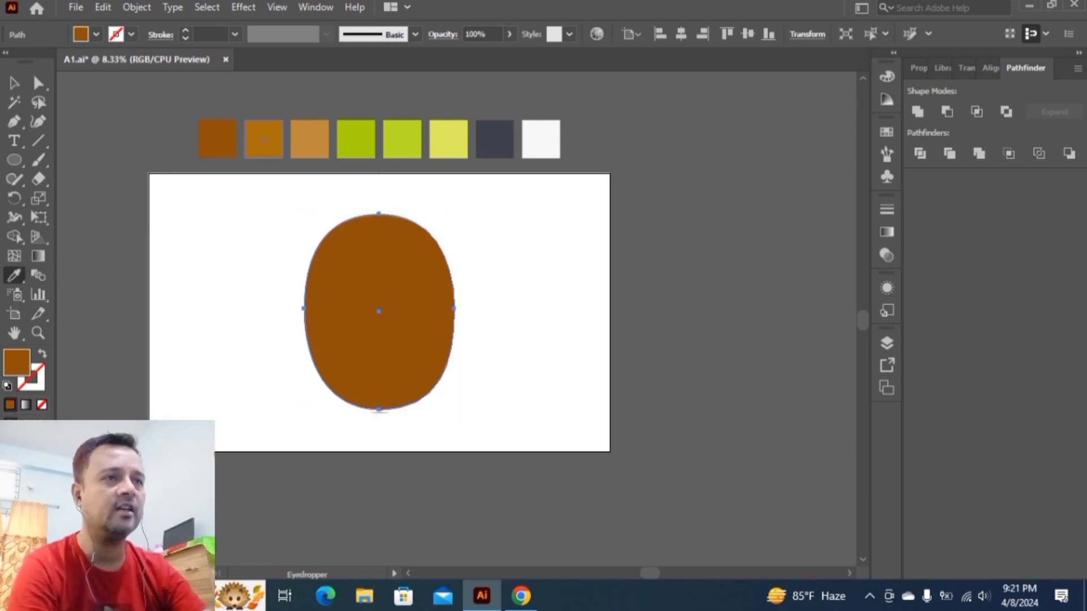
click(264, 139)
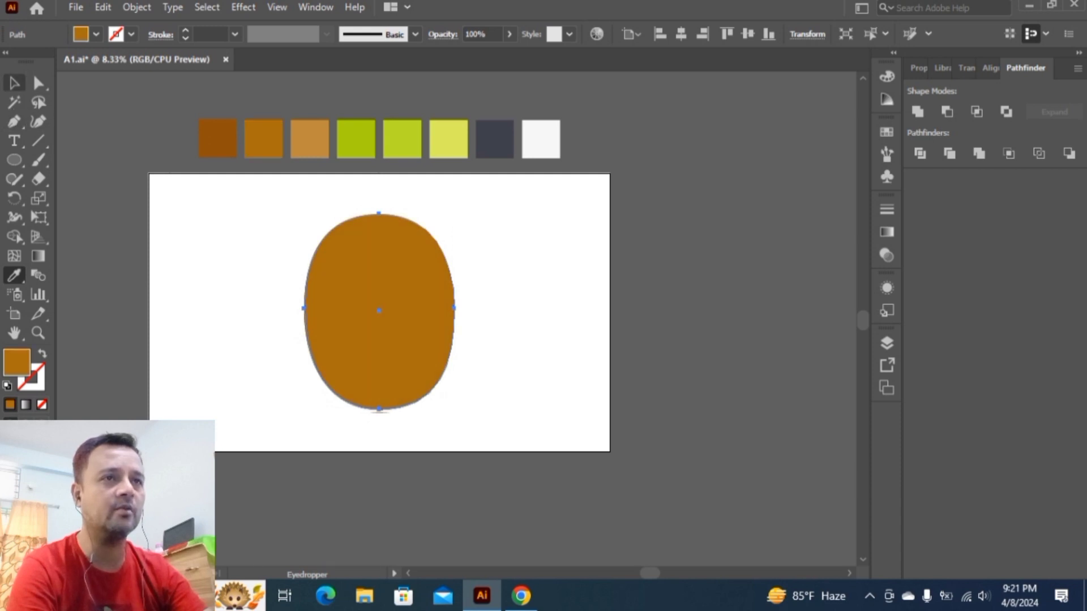
click(14, 83)
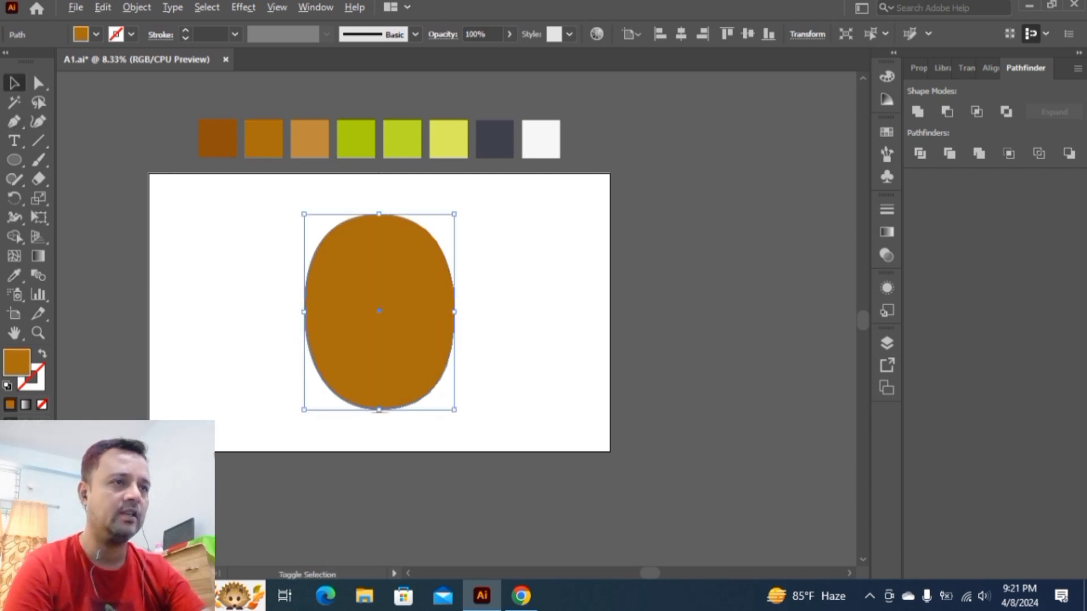
drag(454, 213, 449, 214)
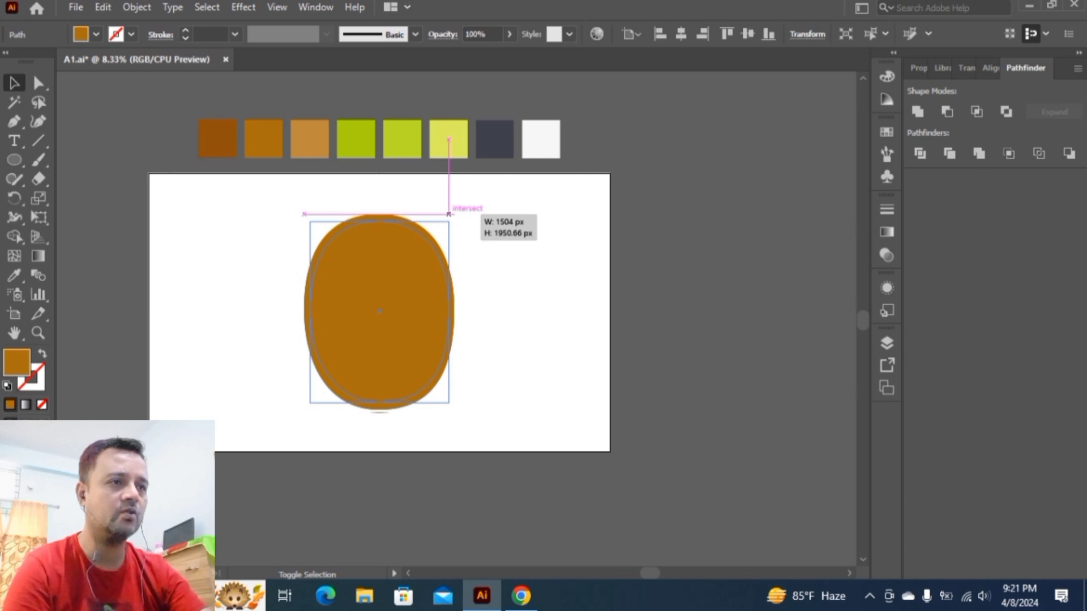
drag(449, 214, 449, 213)
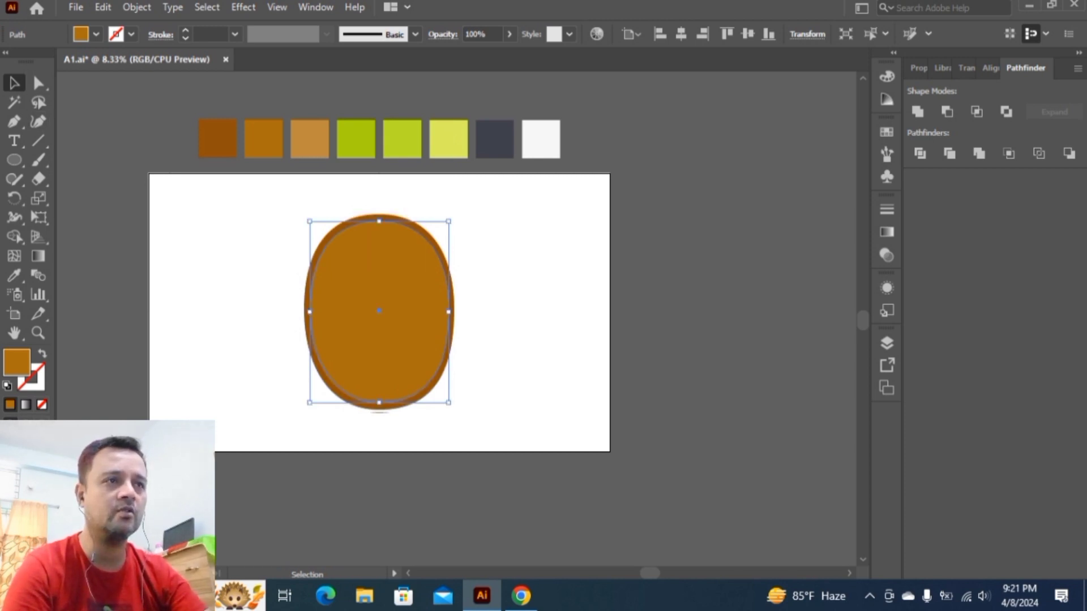
key(ctrl+shift+a)
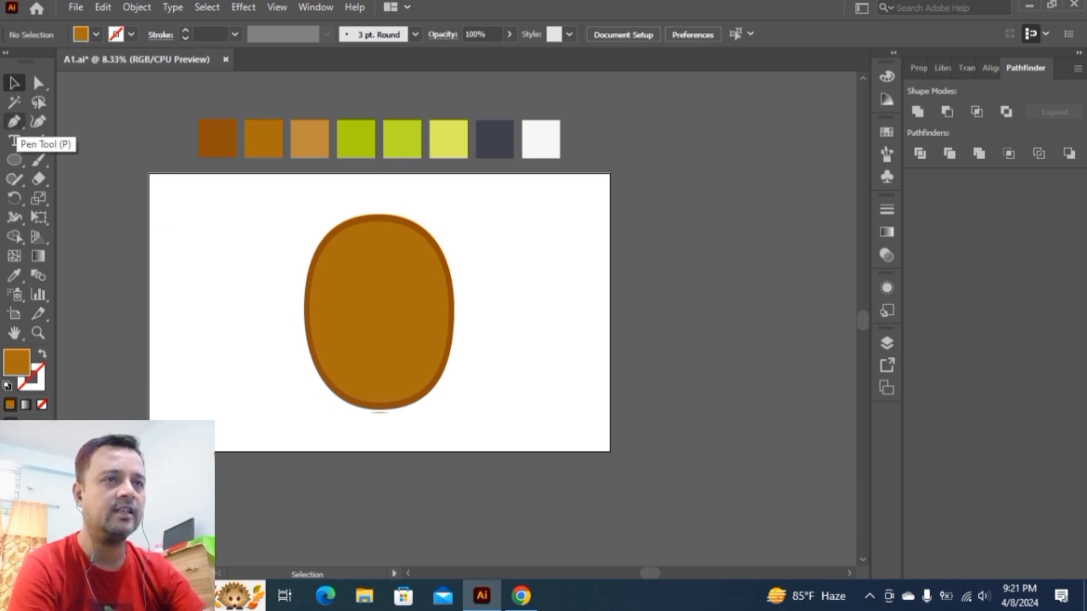
- Draw a closed Pen shape over the body's left side, with its right edge curving through the body and its other corners outside
click(14, 121)
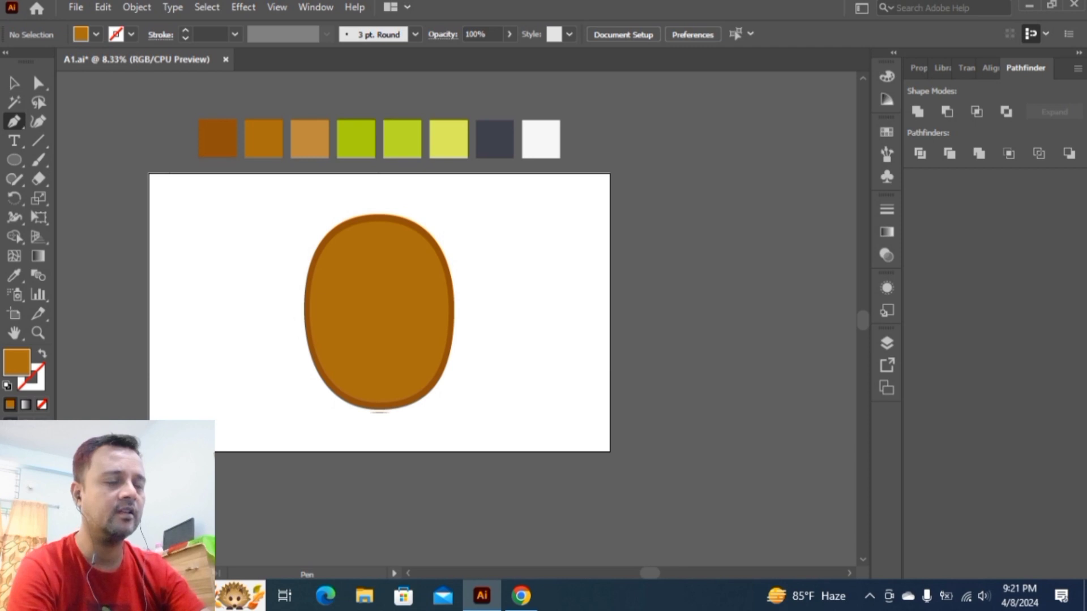
click(321, 209)
drag(294, 438, 431, 254)
scroll(447, 300, down, 2)
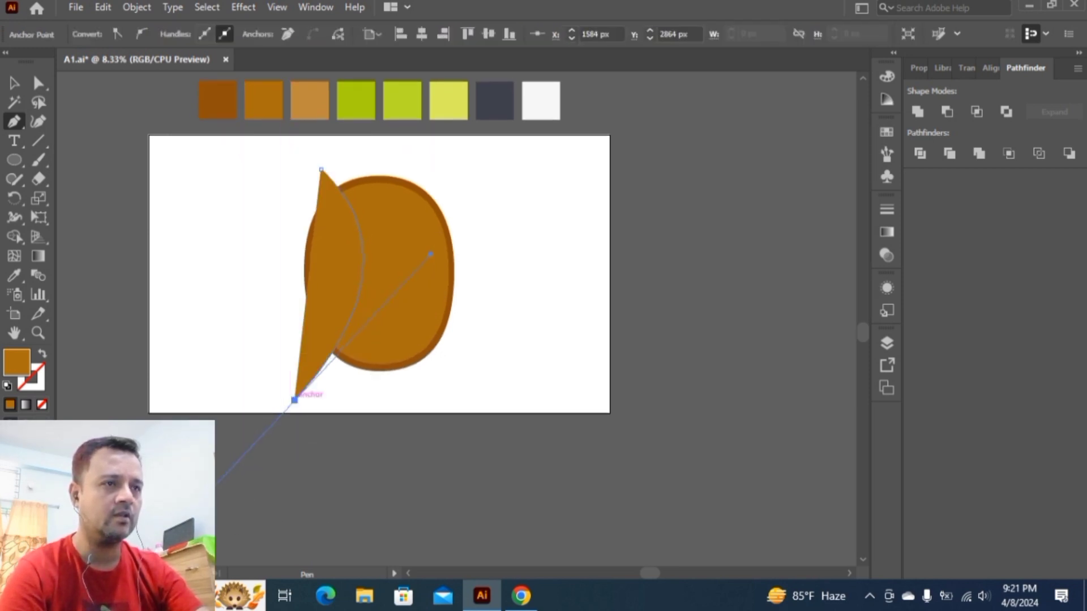
click(253, 295)
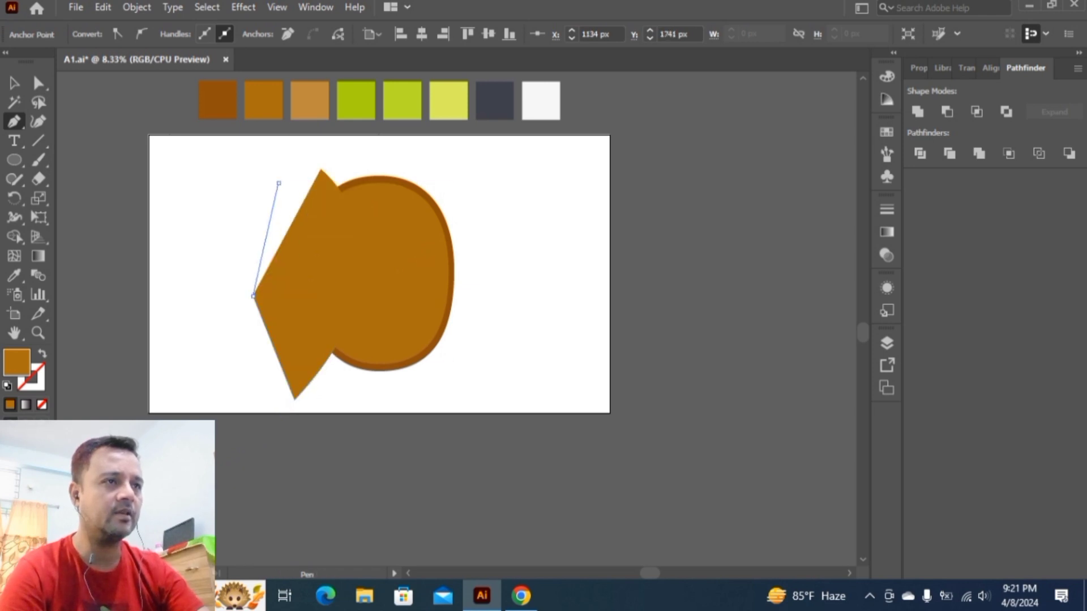
click(278, 182)
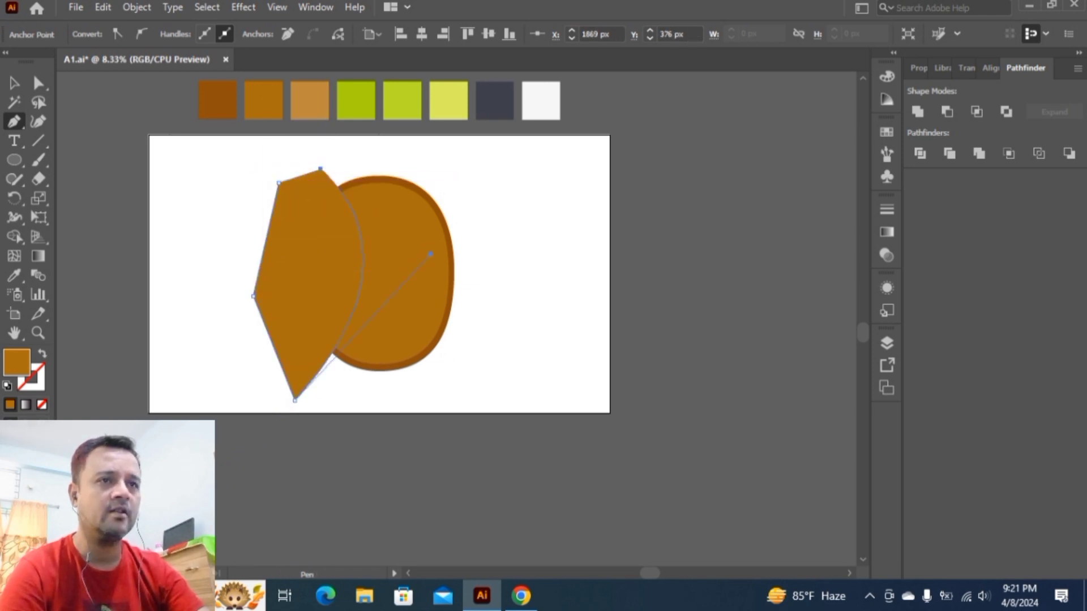
- Fill the new overlapping shape with the third, light brown swatch using the Eyedropper
click(14, 275)
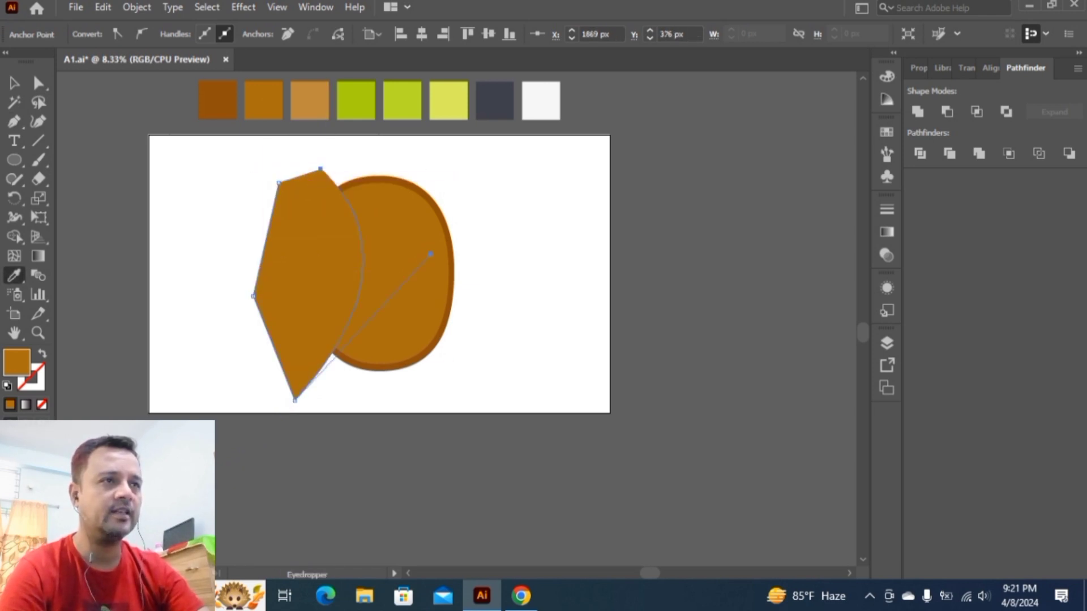
click(310, 100)
key(v)
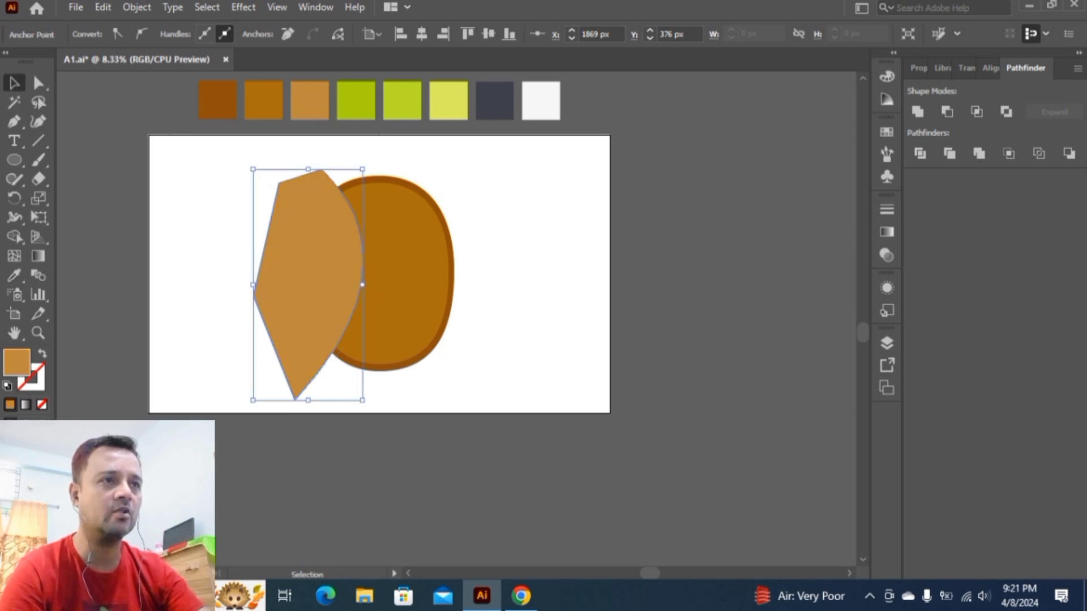
key(ctrl+shift+a)
- Select the body and the light brown shape together, and remove the part lying outside the body with Shape Builder
drag(148, 149, 542, 404)
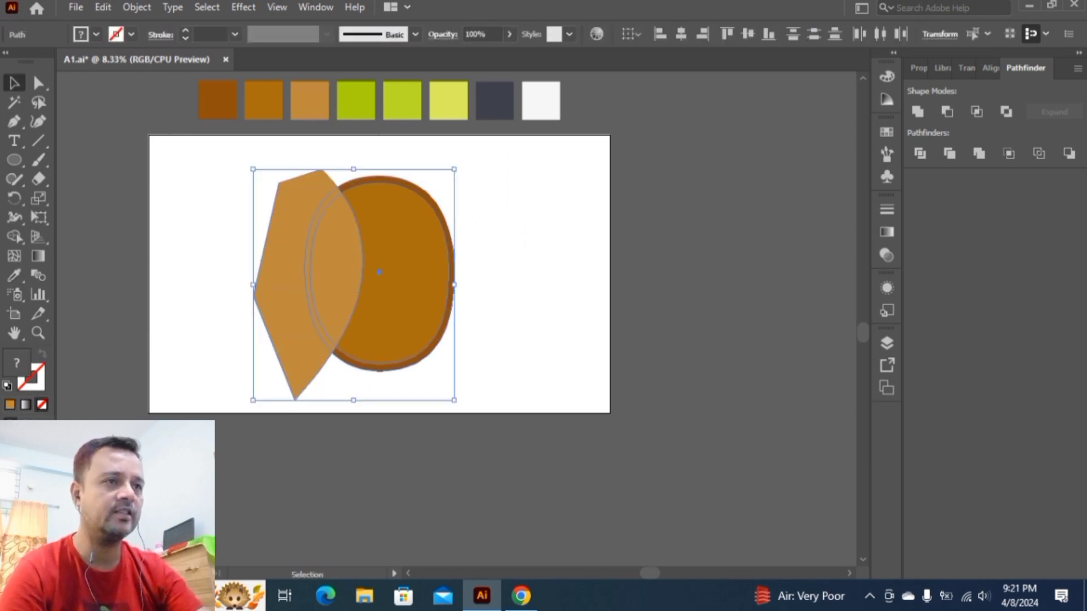
key(shift+m)
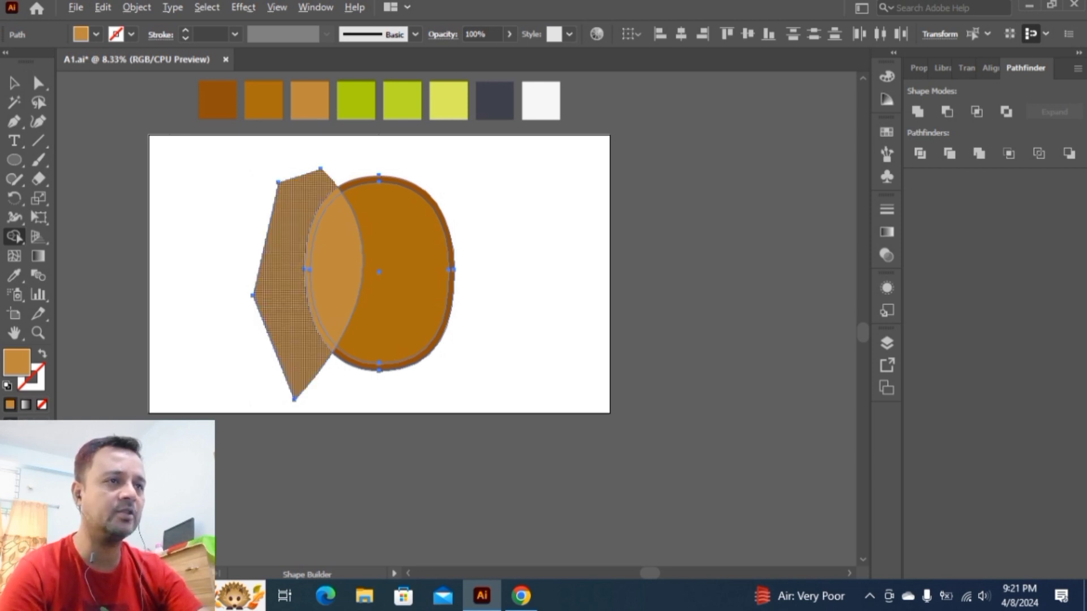
alt+click(283, 303)
key(v)
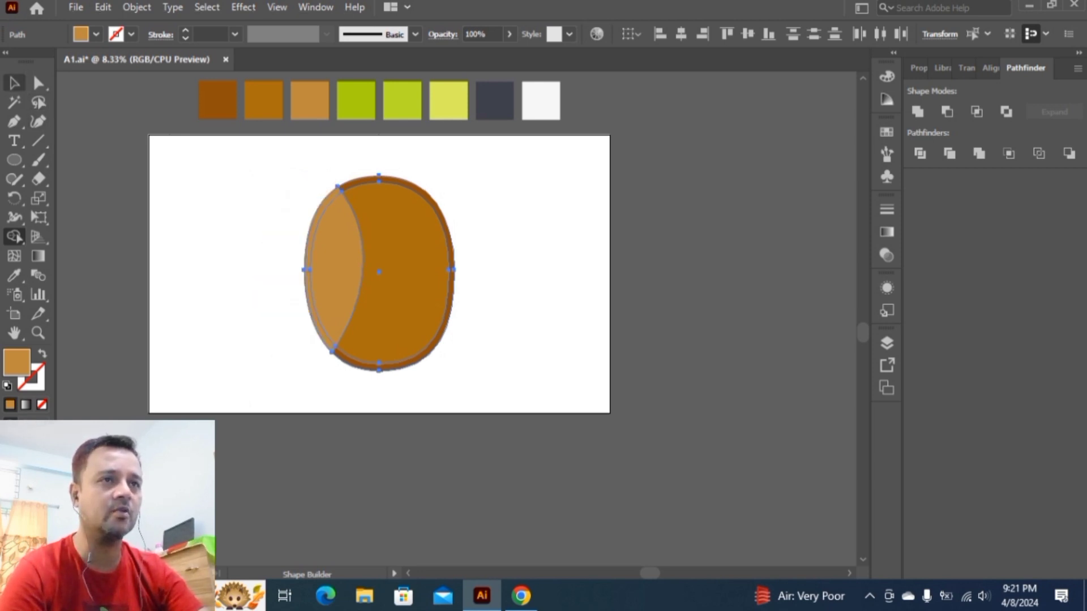
key(ctrl+shift+a)
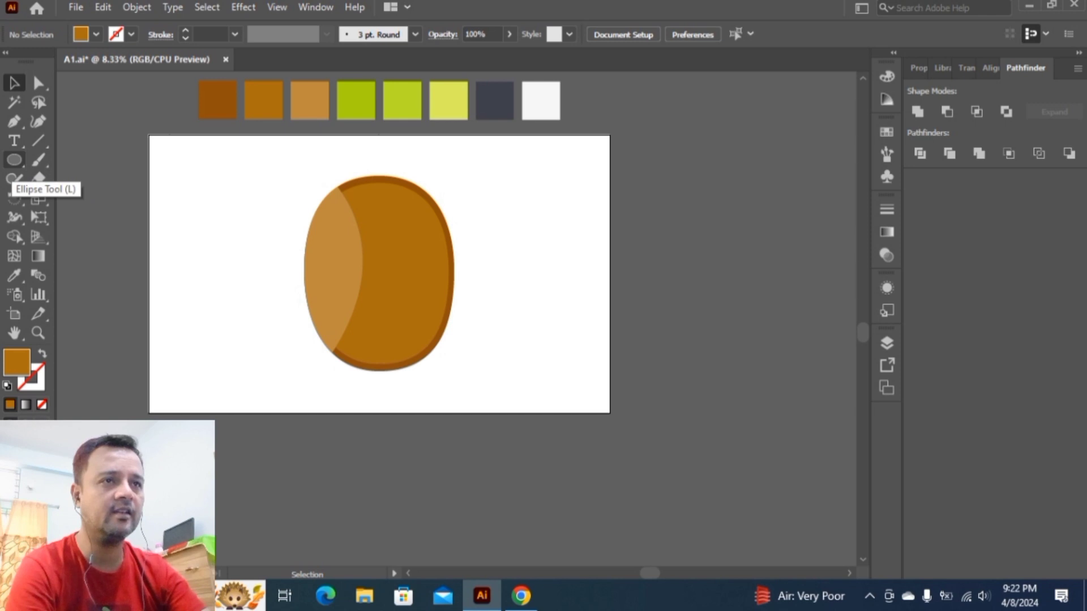
- Draw a tall, narrow ellipse near the body's right edge and fill it with the left highlight's light brown
click(12, 165)
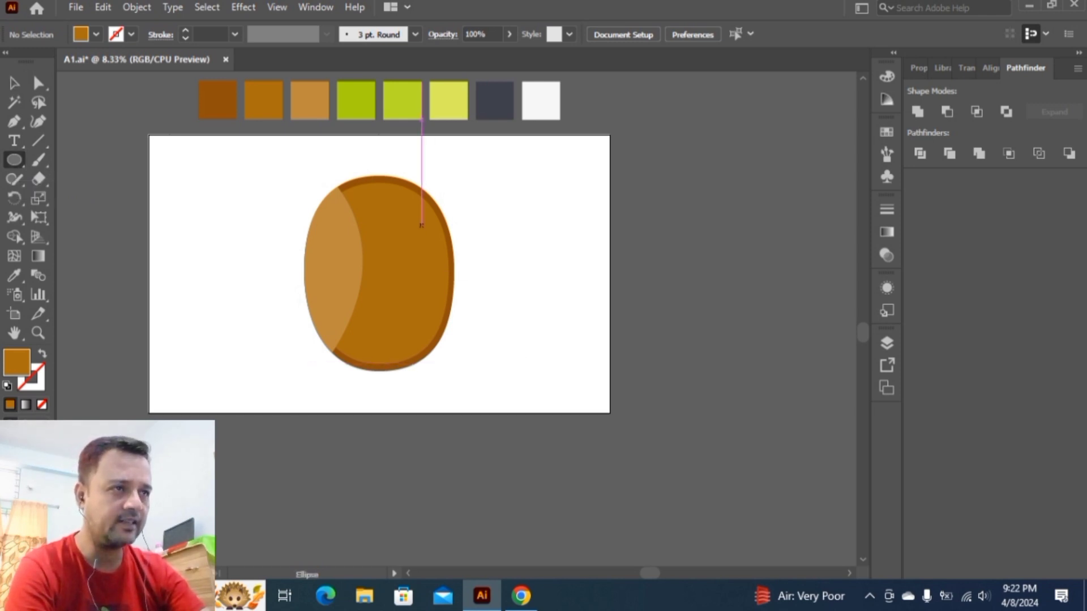
drag(421, 225, 444, 307)
key(i)
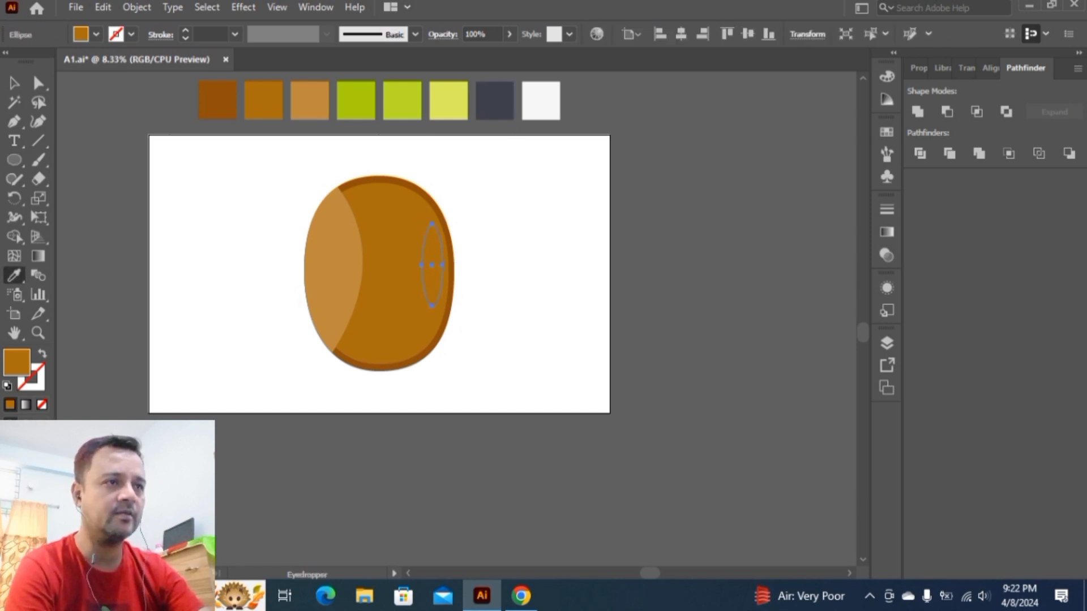
click(333, 266)
click(14, 83)
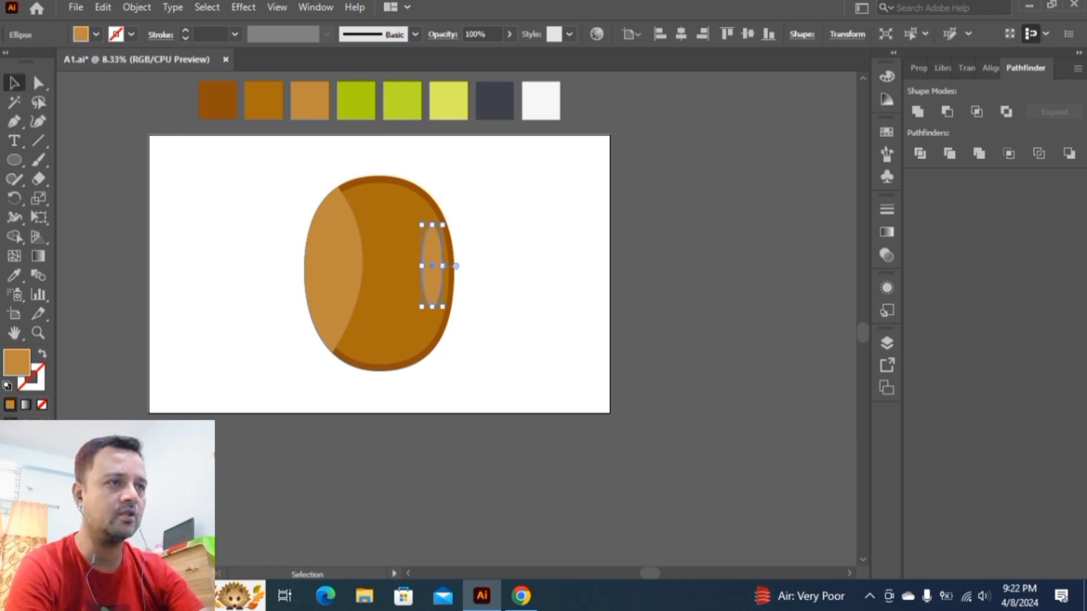
key(ctrl+shift+a)
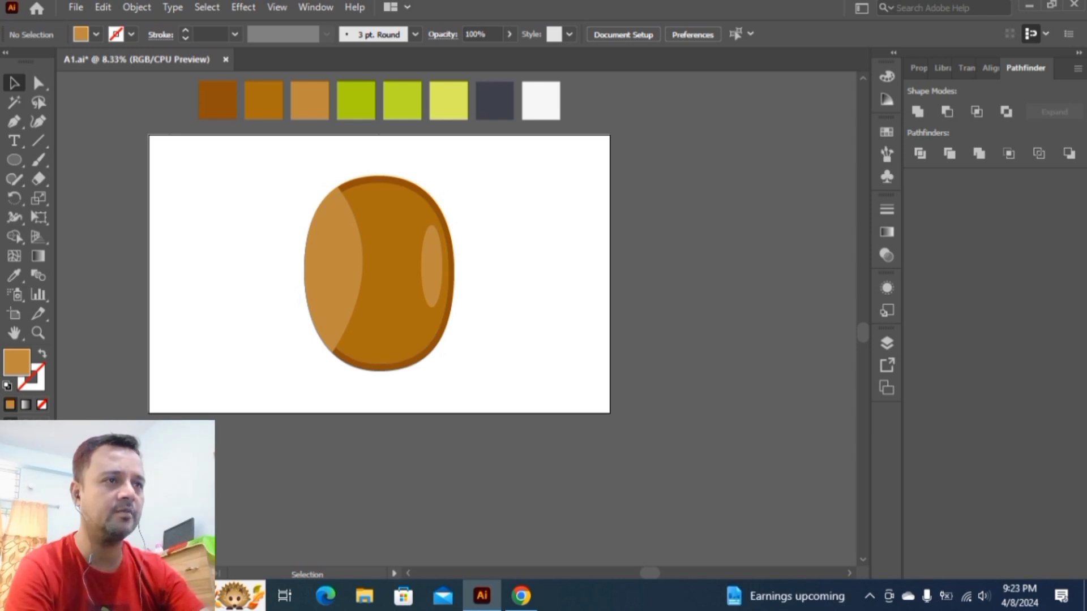
- Narrow the left highlight from its outer side and shorten it from above and below so it sits inside the body's dark rim
click(333, 270)
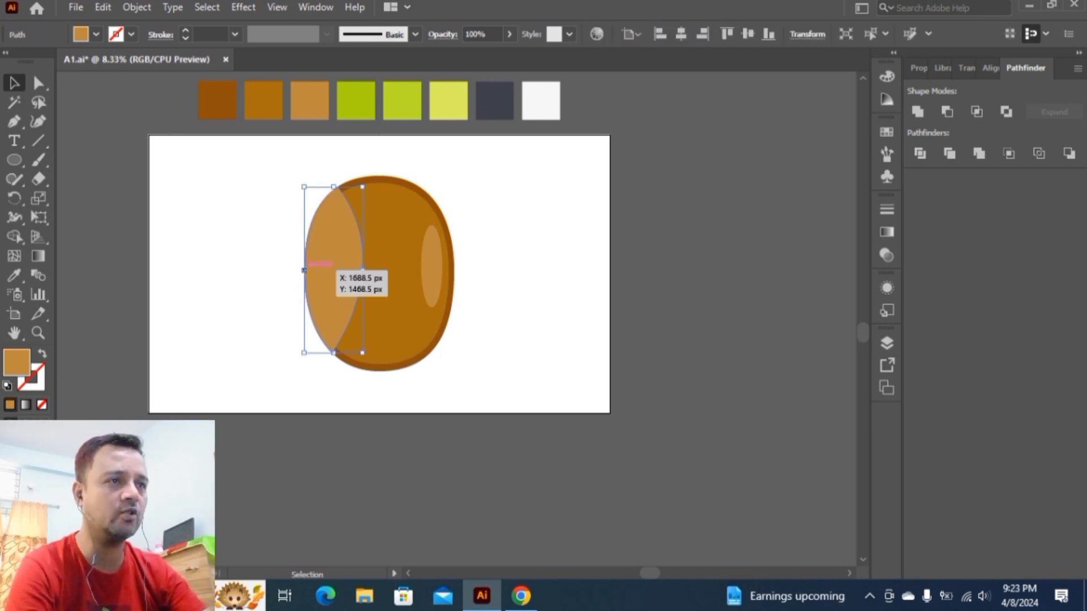
drag(304, 271, 315, 270)
key(ctrl+shift+a)
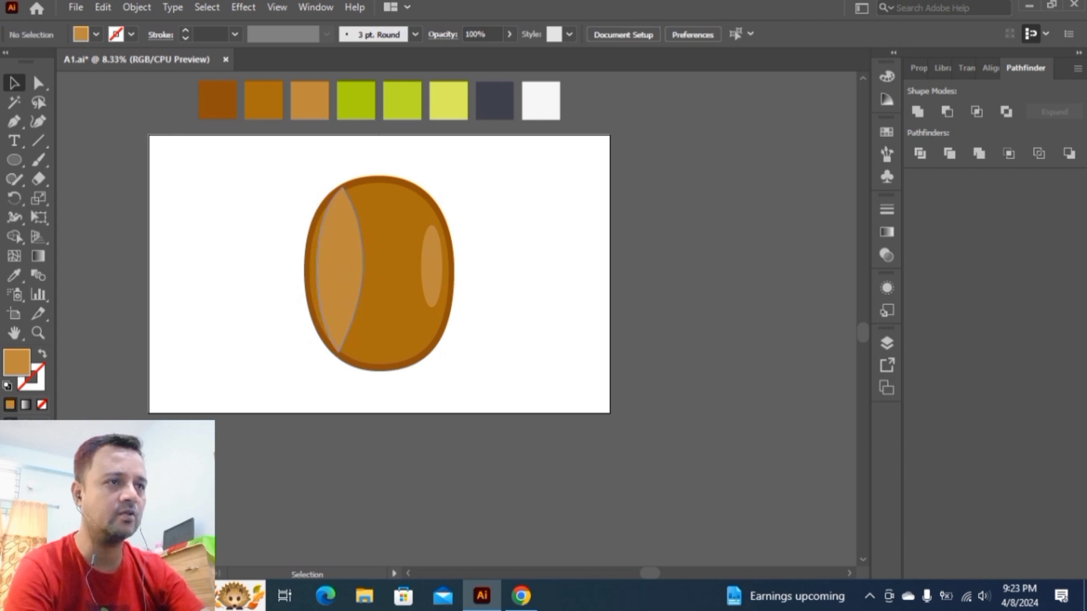
click(341, 187)
drag(339, 186, 340, 203)
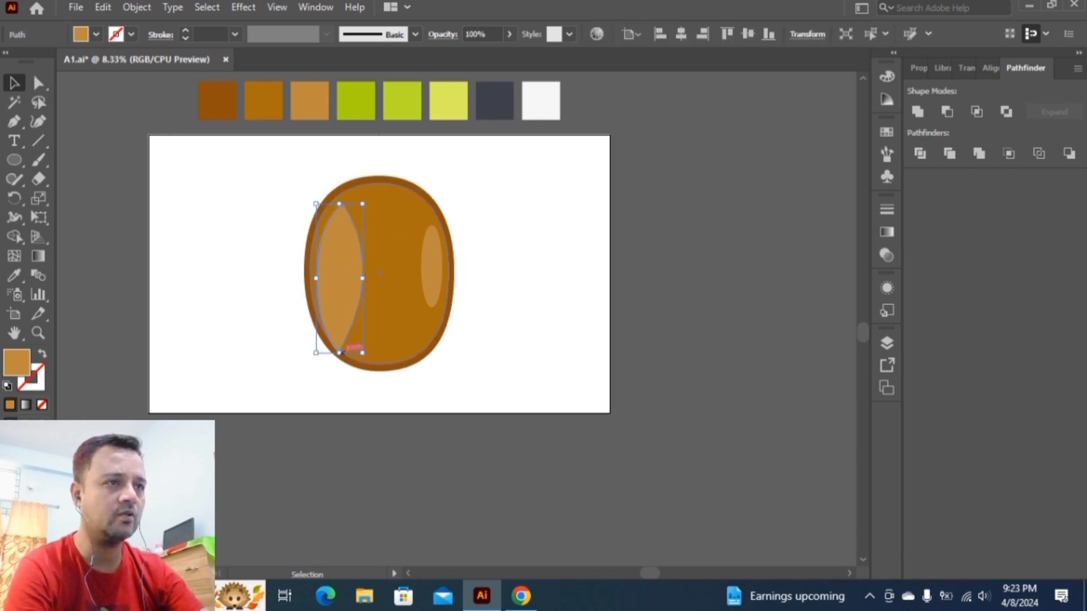
drag(339, 352, 339, 343)
key(ctrl+shift+a)
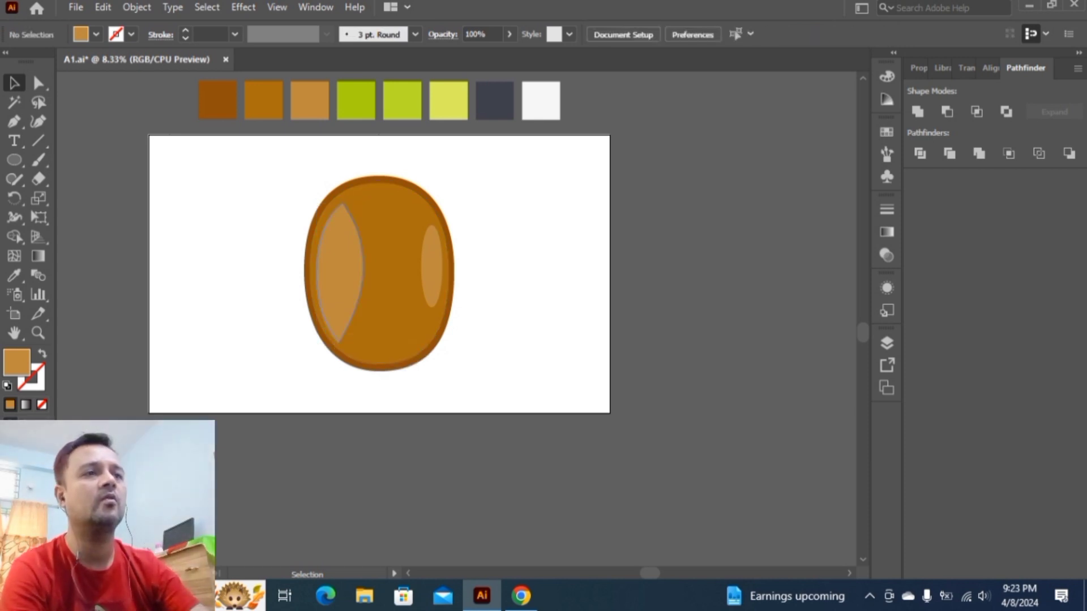
- Nudge the left light brown highlight slightly upward inside the body
click(340, 273)
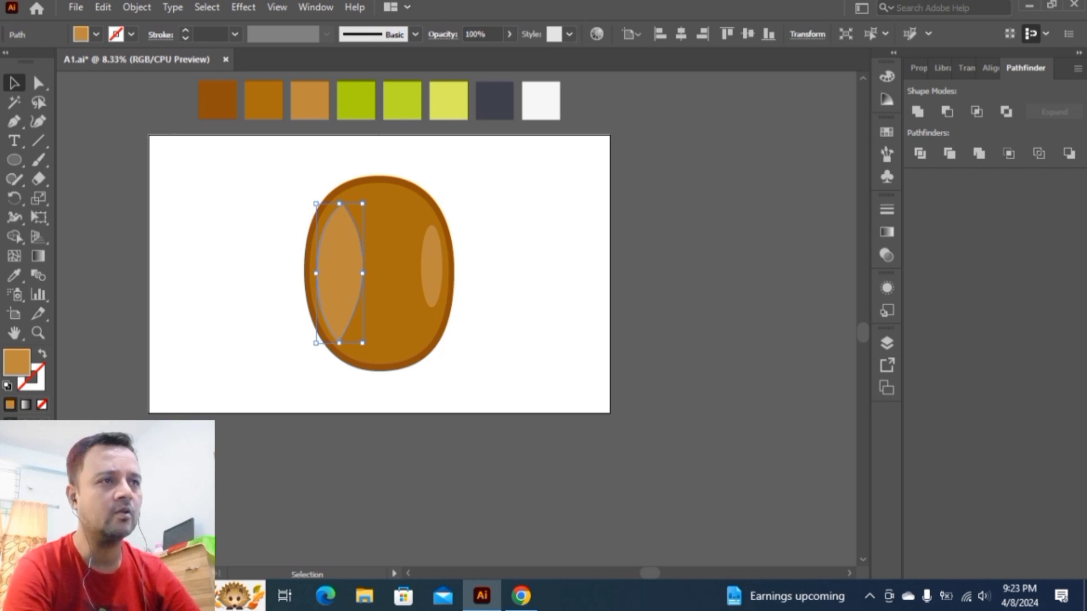
key(Up)
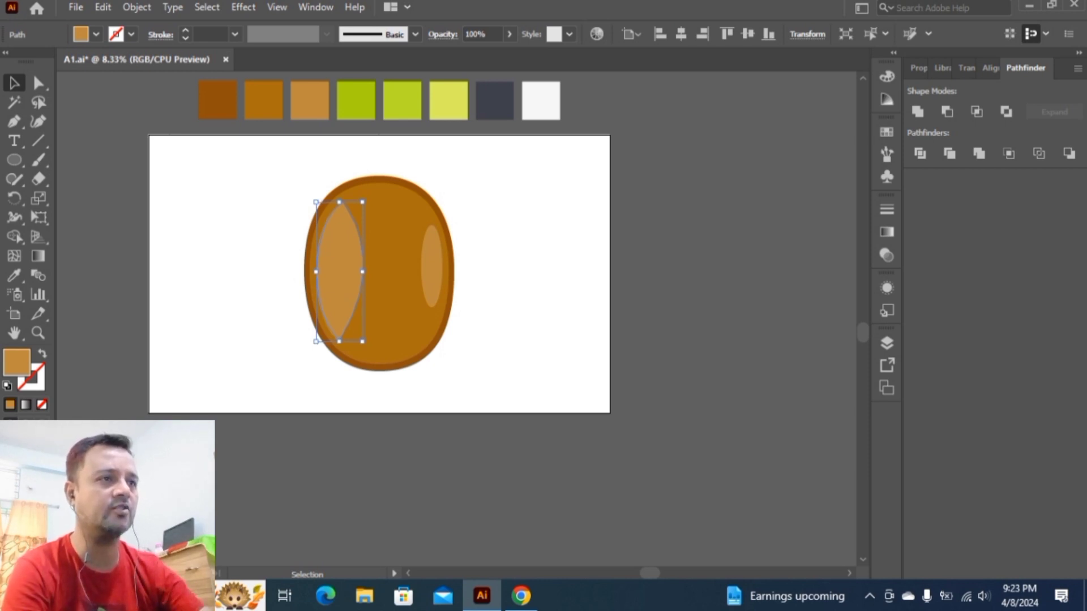
key(ctrl+shift+a)
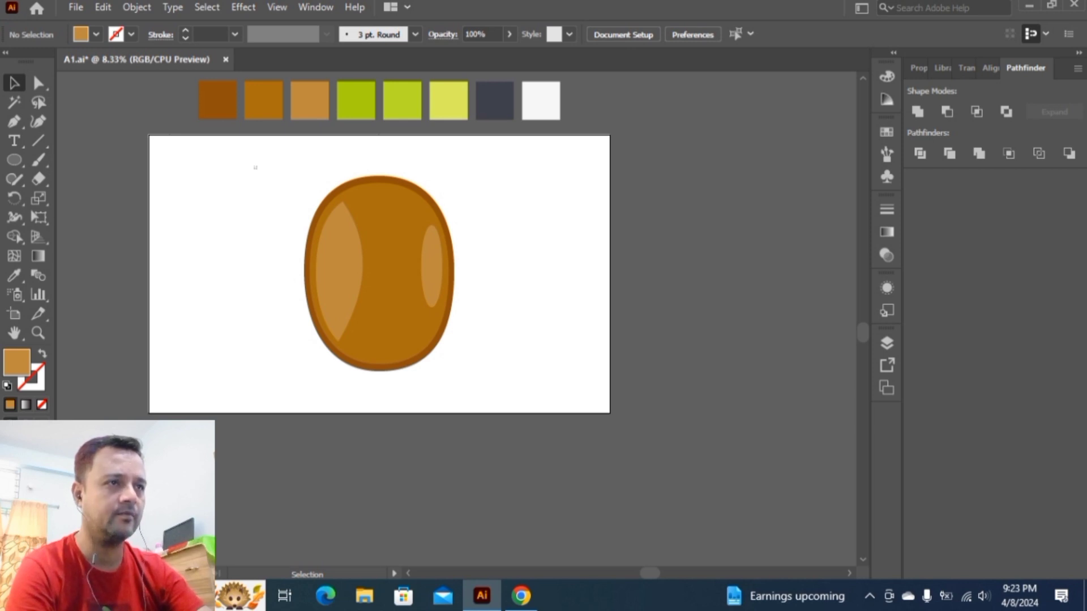
- Group all the parts of the brown oval and move the group off the artboard into the empty area on its right
drag(256, 168, 597, 413)
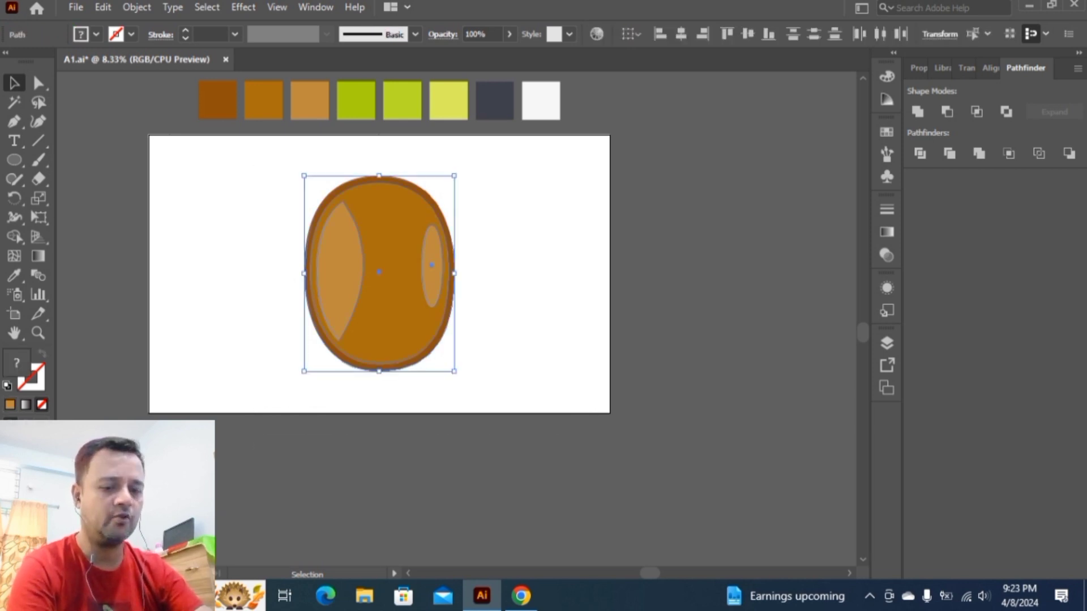
key(ctrl+g)
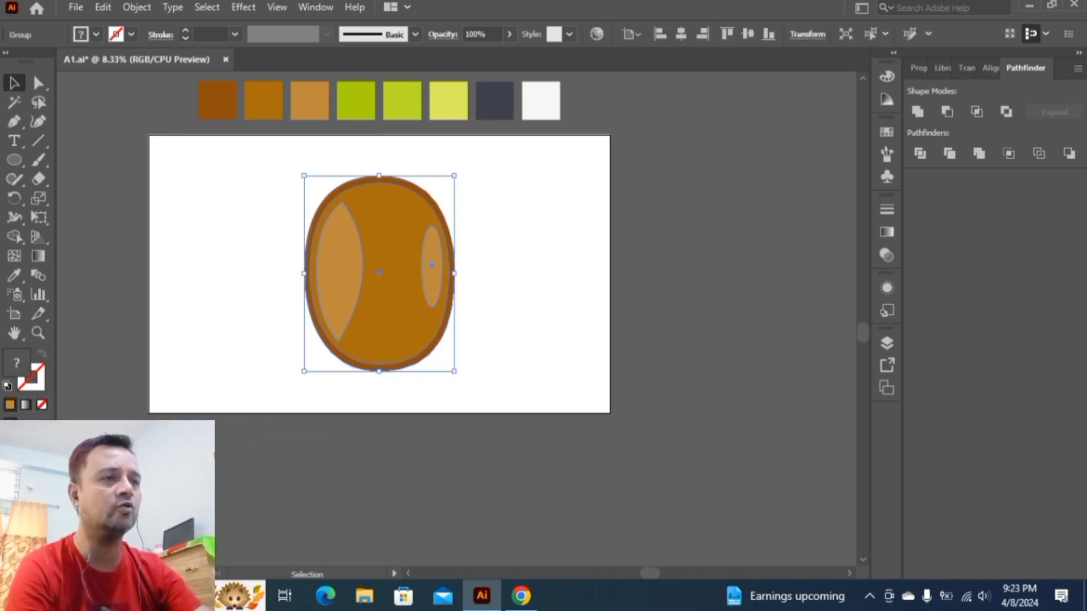
drag(396, 276, 739, 283)
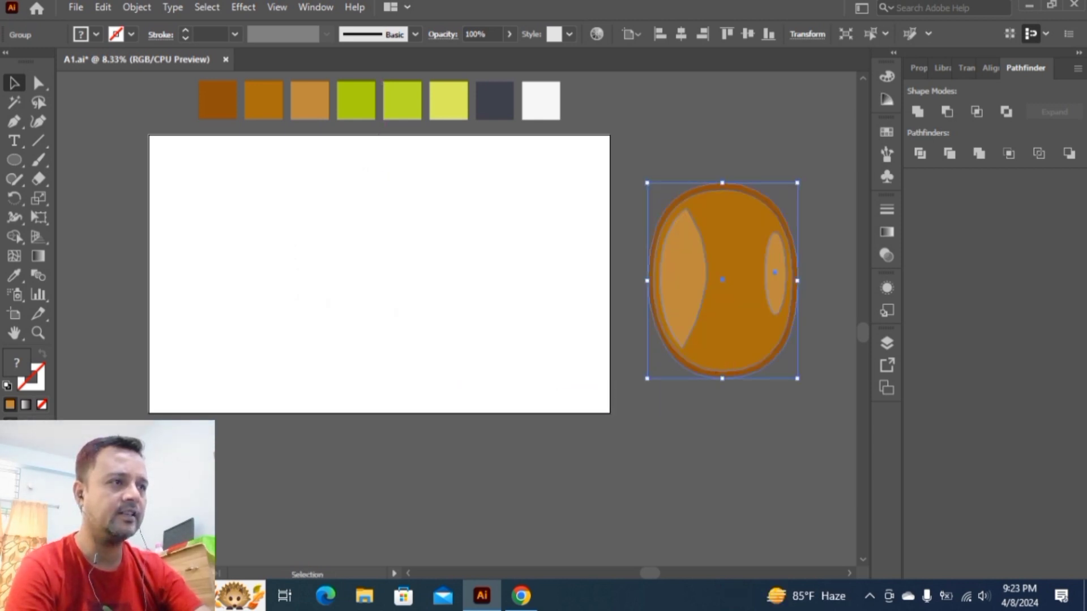
key(ctrl+shift+a)
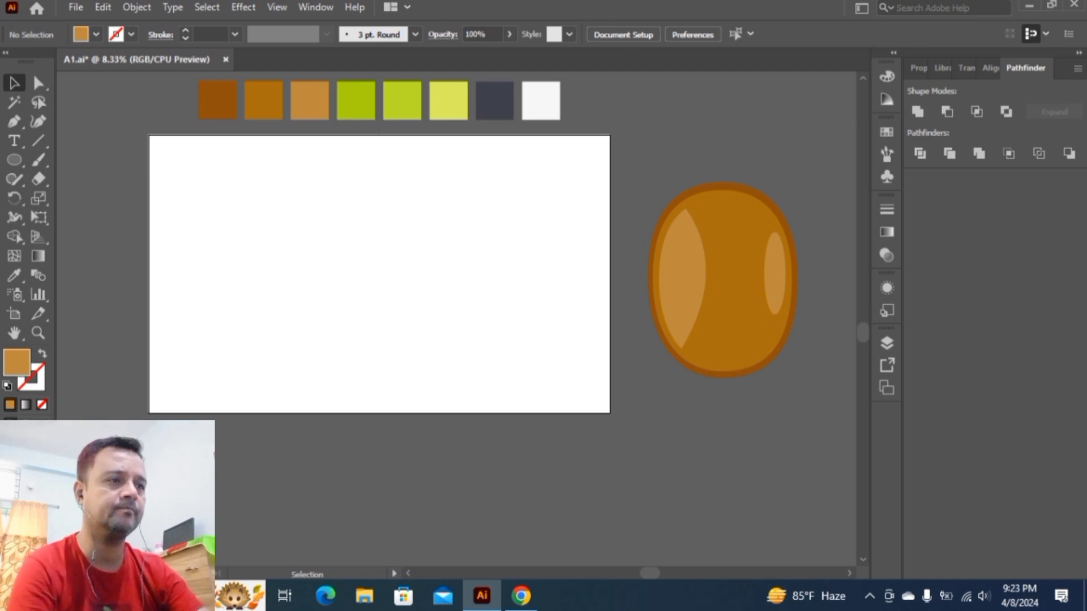
- Draw a circle with the Ellipse tool and centre it horizontally and vertically on the artboard
key(l)
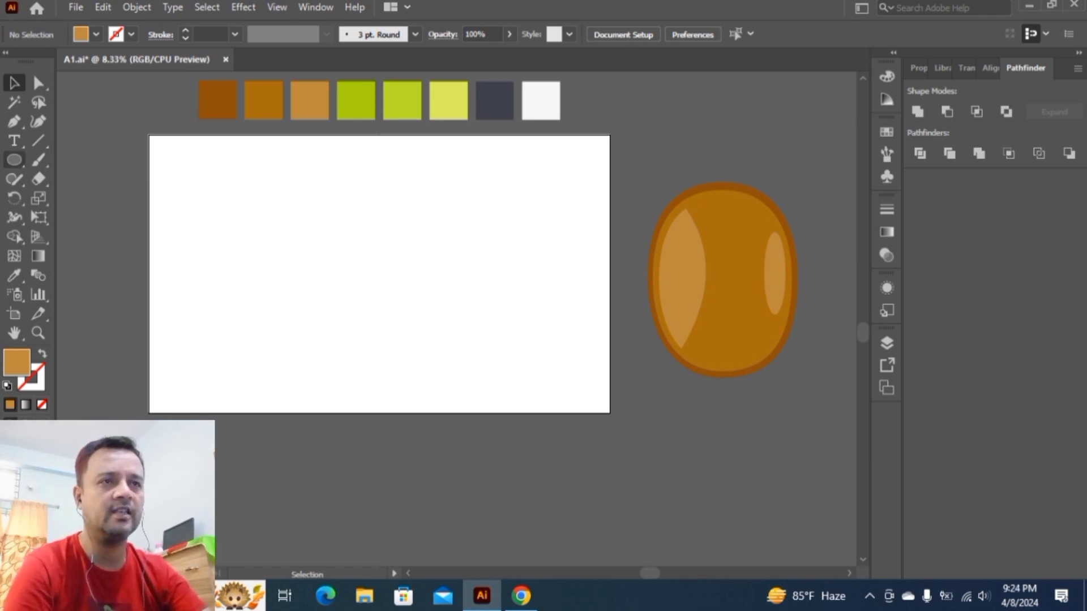
drag(317, 260, 399, 341)
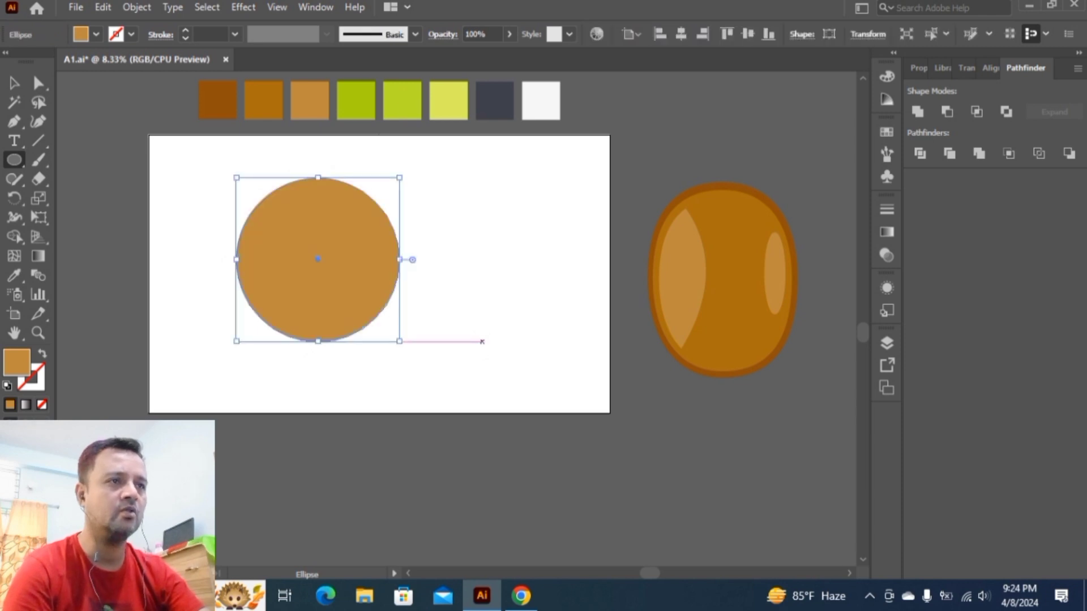
click(681, 34)
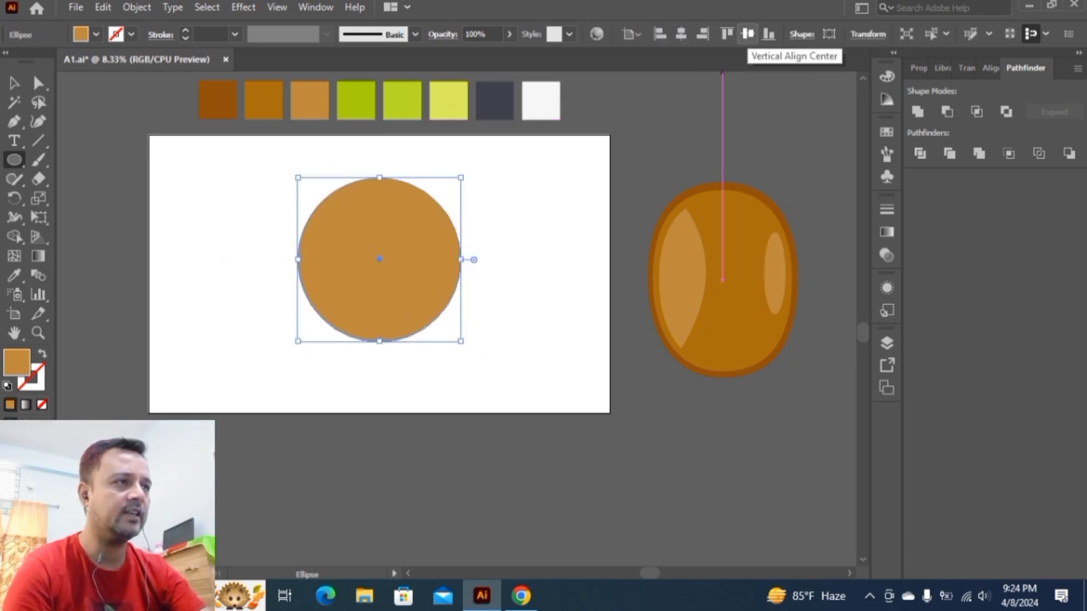
click(747, 34)
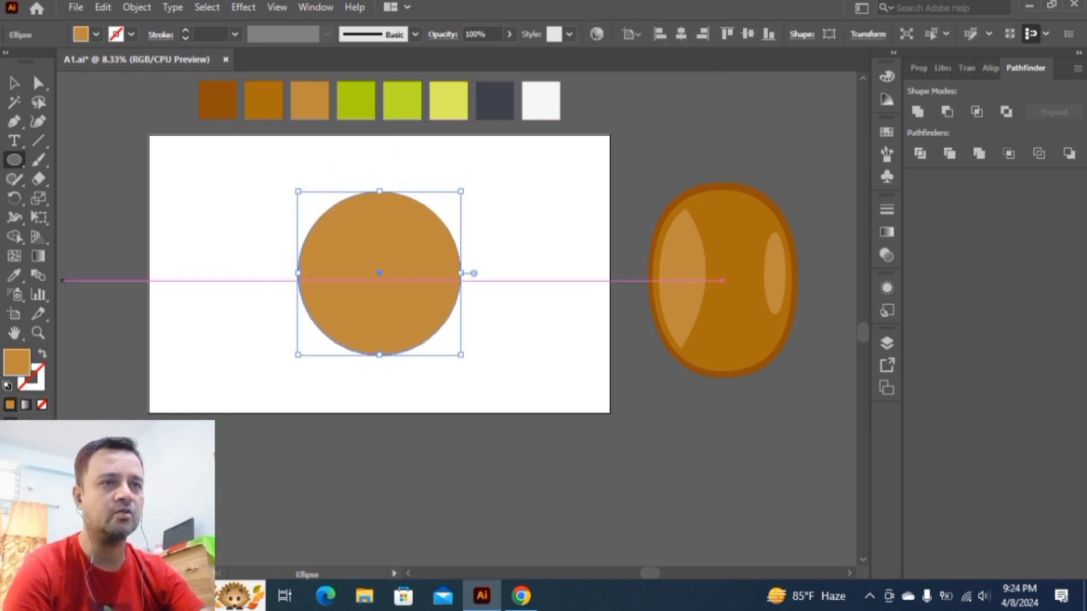
- Fill the circle with the sixth, pale yellow-green swatch using the Eyedropper
key(i)
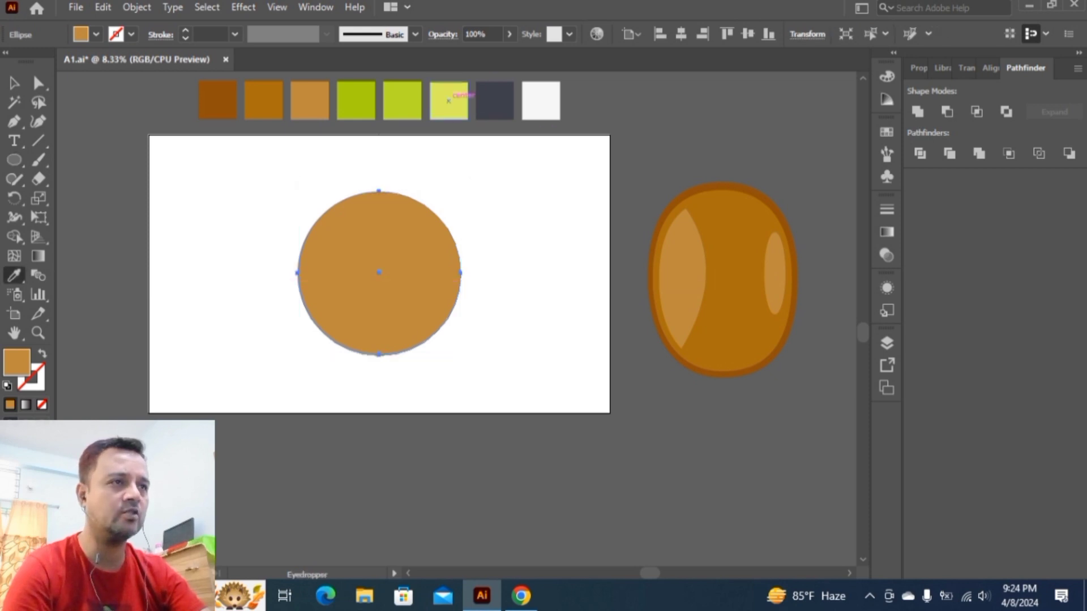
click(448, 101)
key(v)
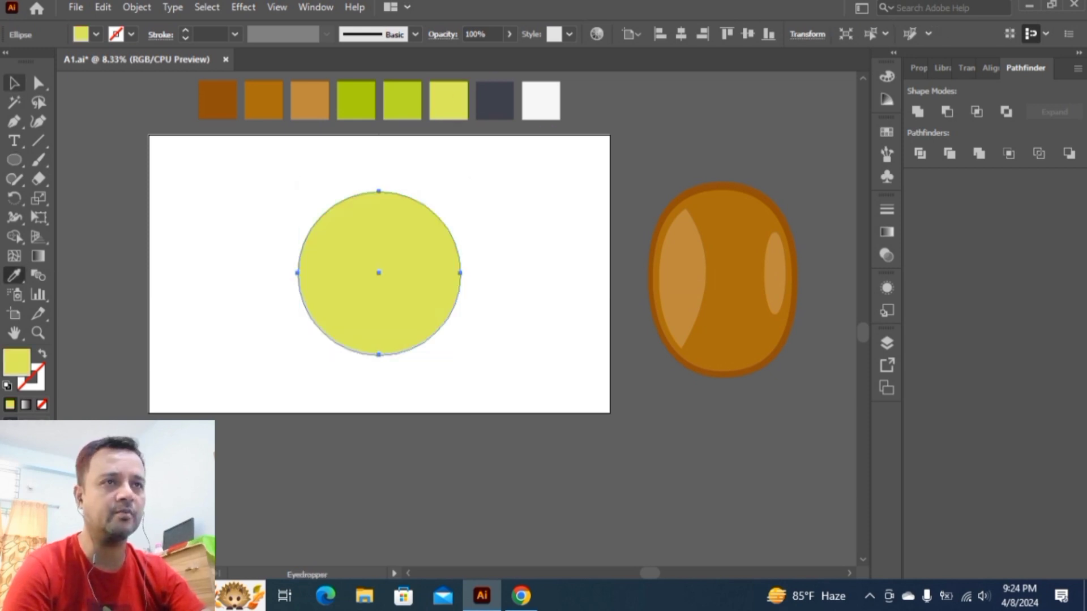
click(14, 84)
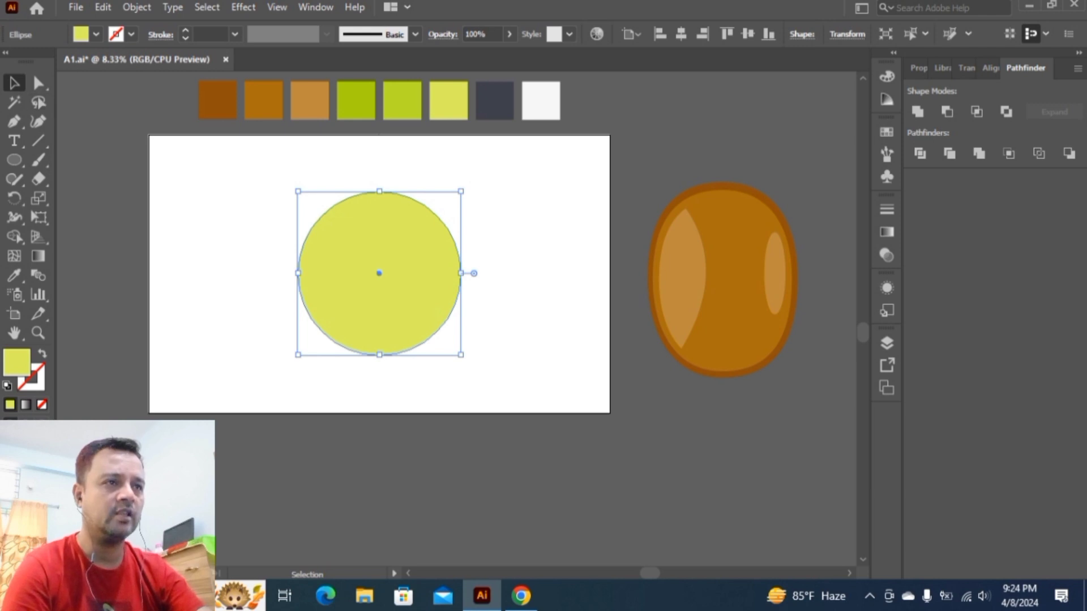
- Copy the circle in place, fill the copy with the fourth, dark green swatch and shrink it about its centre to leave a thin pale rim
key(a)
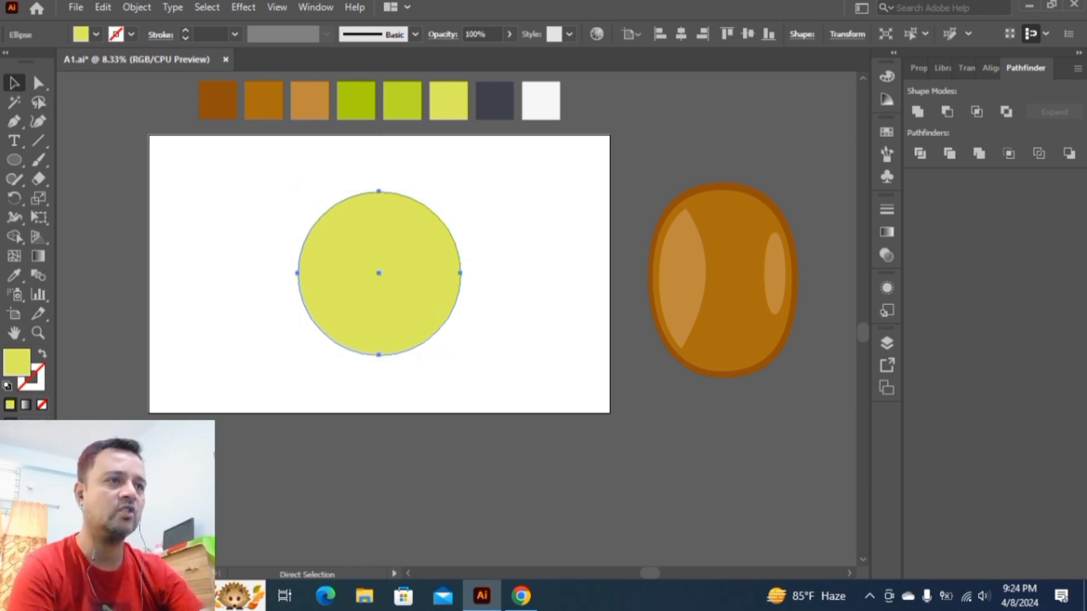
key(v)
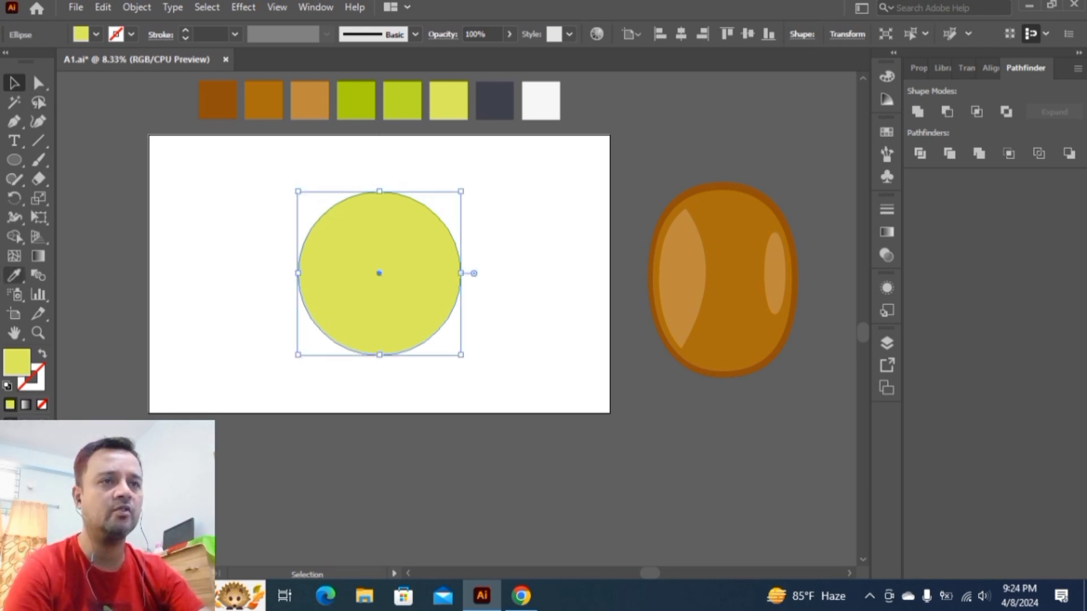
key(i)
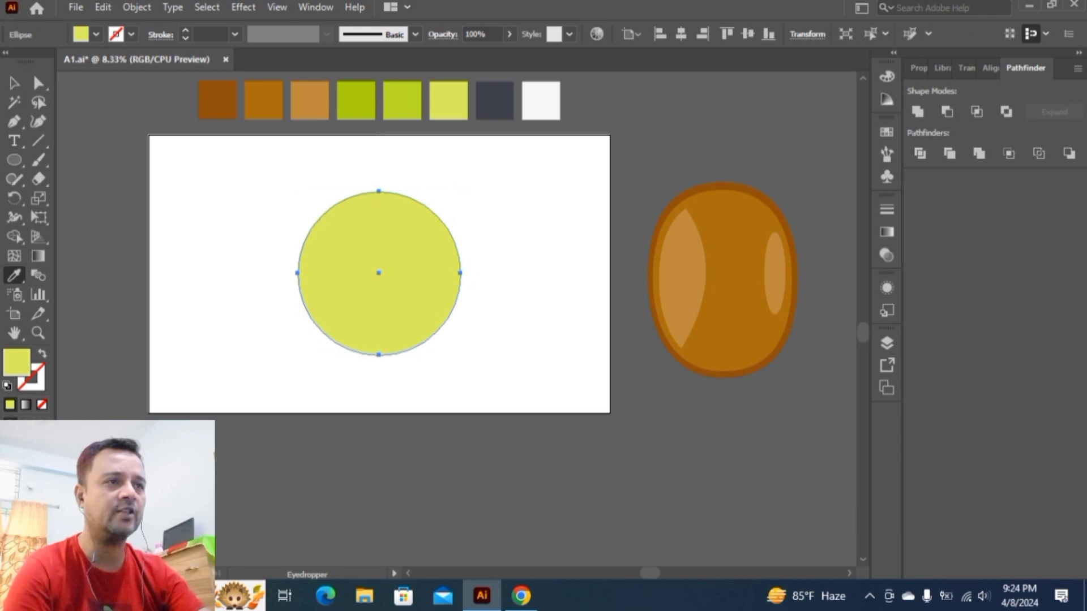
click(356, 101)
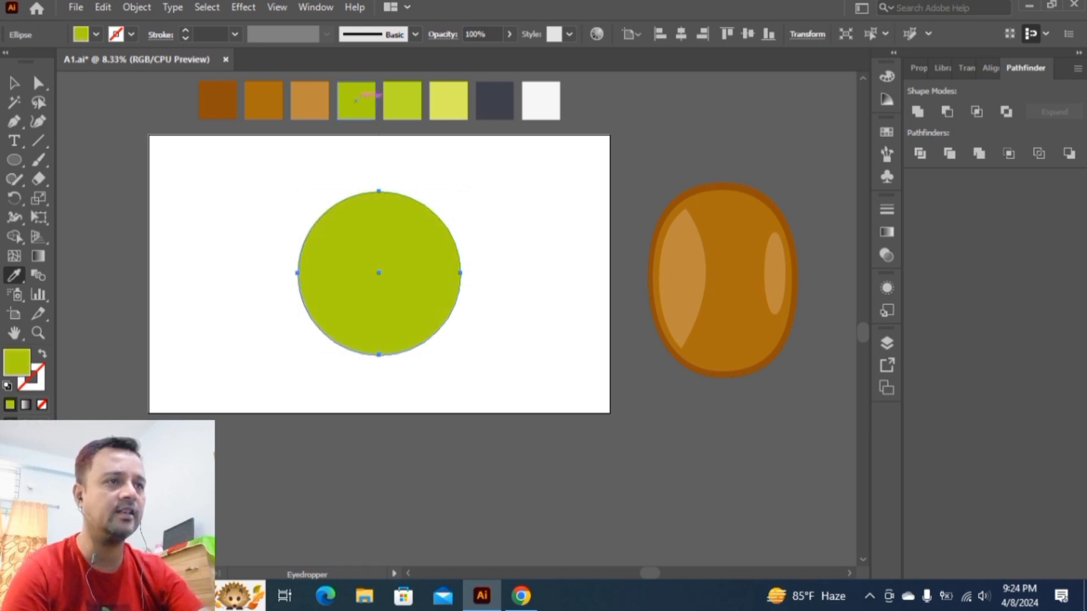
key(v)
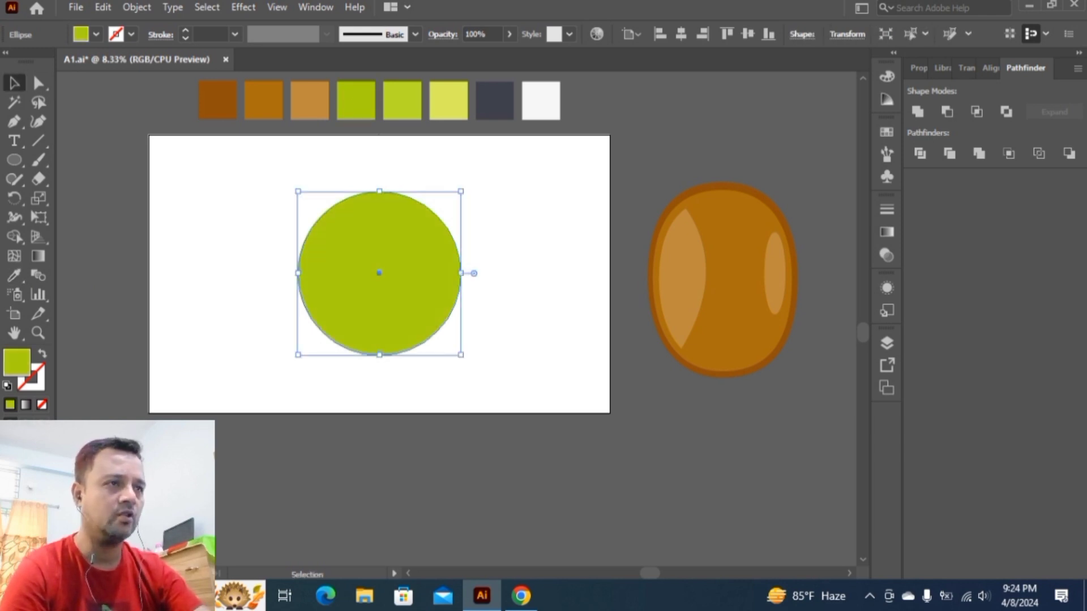
drag(461, 191, 457, 197)
key(ctrl+shift+a)
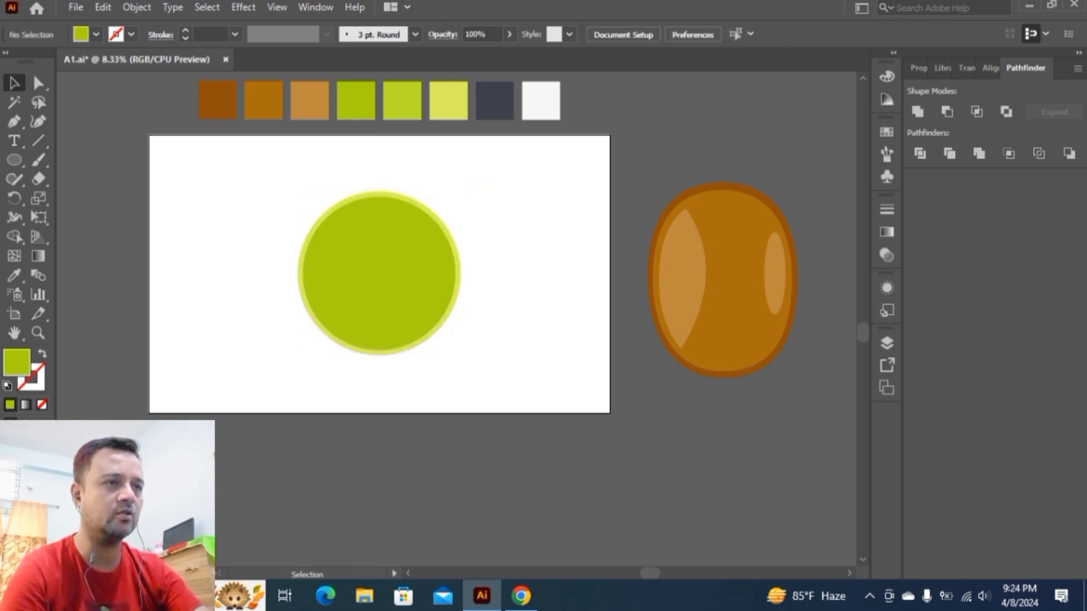
- Group the two green circles and enlarge the group slightly about its centre
drag(252, 192, 513, 385)
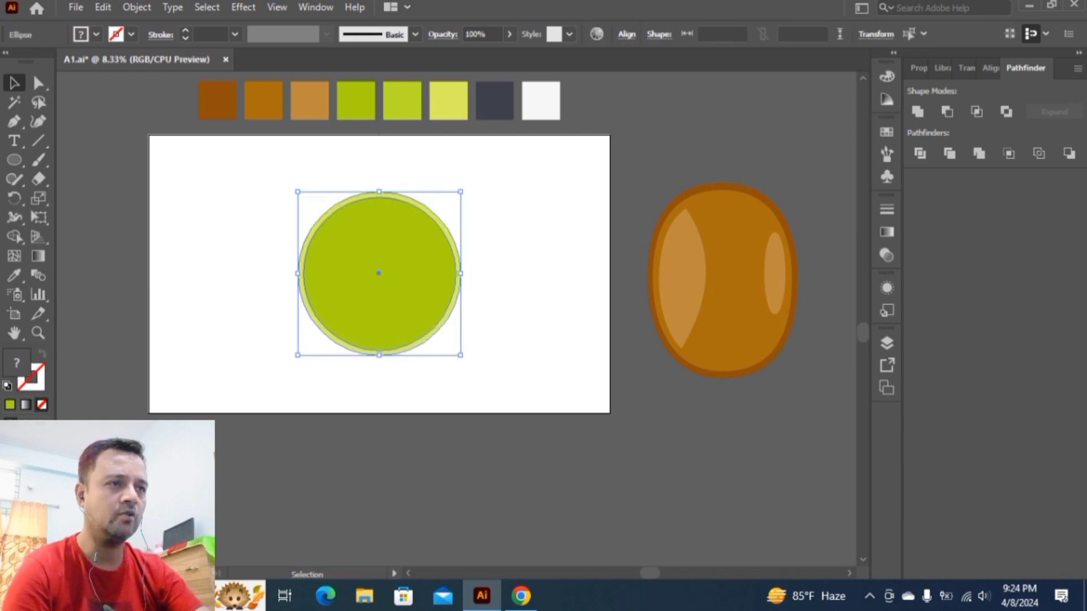
key(ctrl+g)
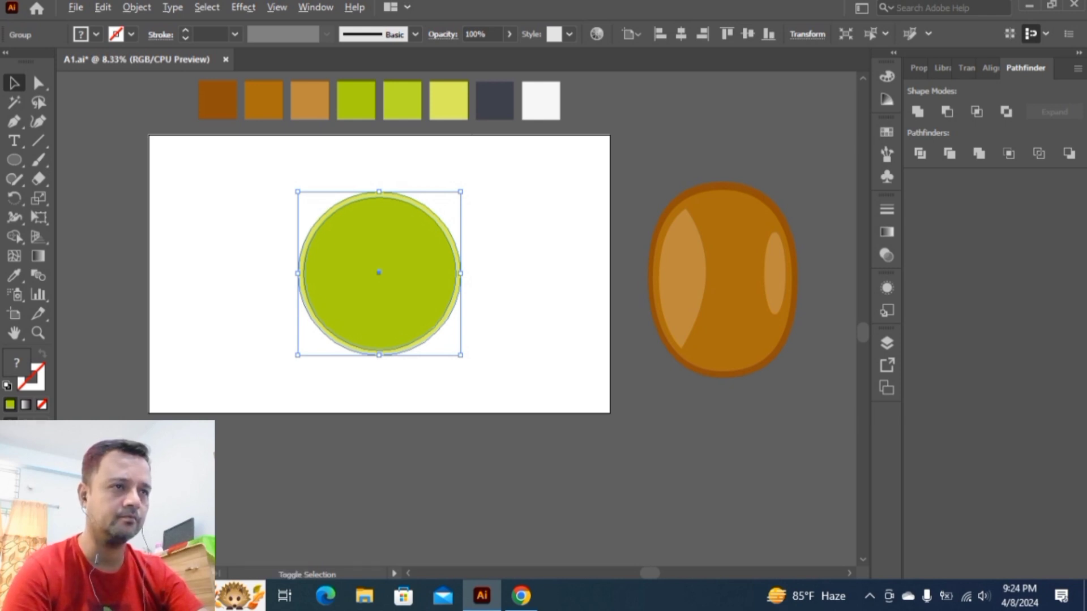
drag(460, 355, 472, 367)
click(509, 409)
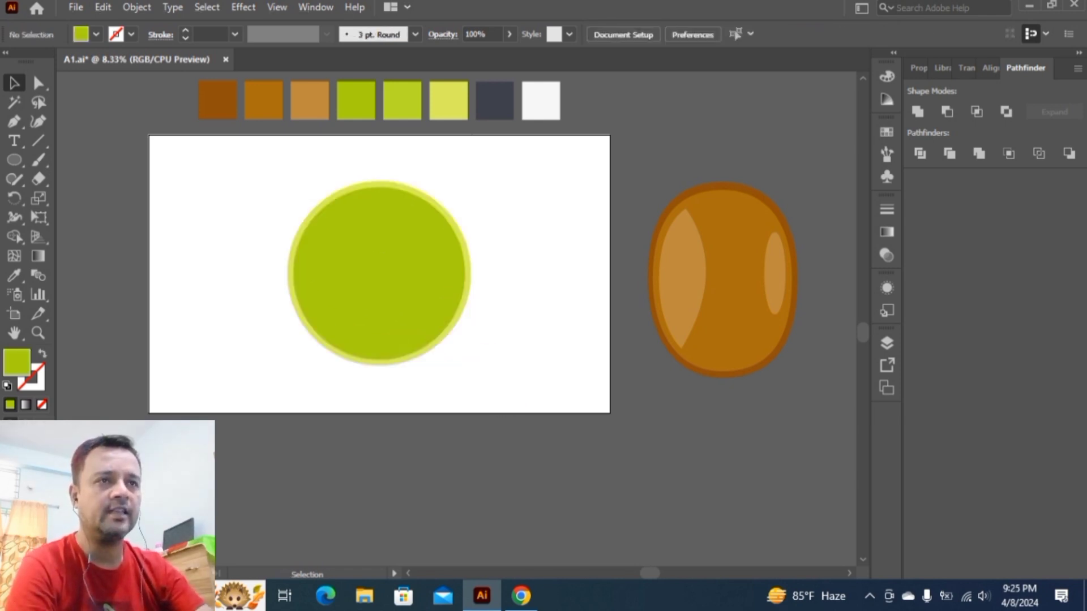
- Draw a ten-sided polygon about 1,600 px wide over the artboard's left edge, raising the number of sides while drawing
key(l)
click(14, 159)
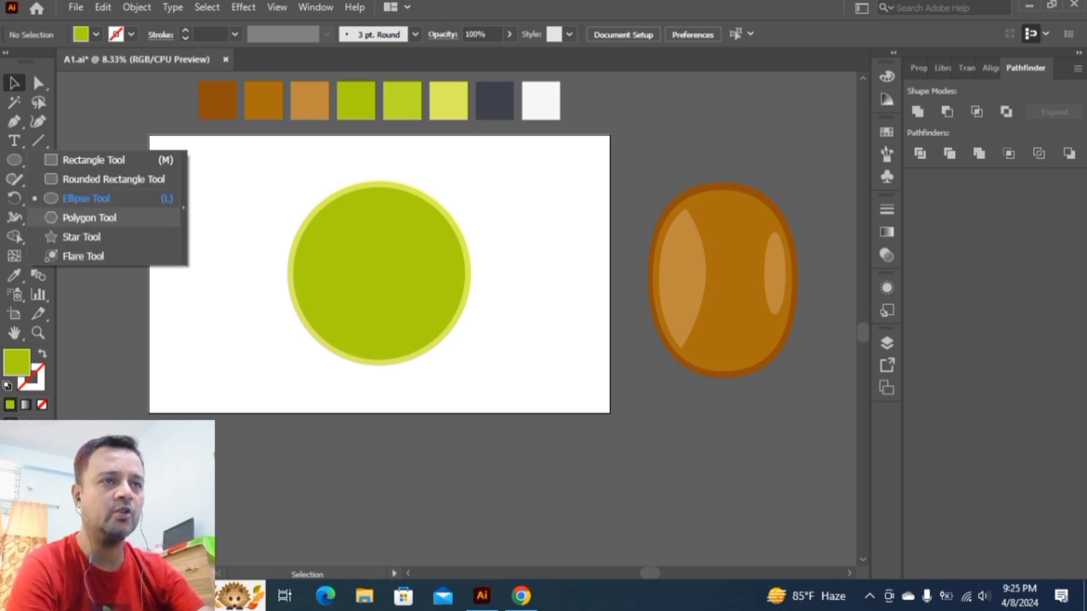
click(89, 217)
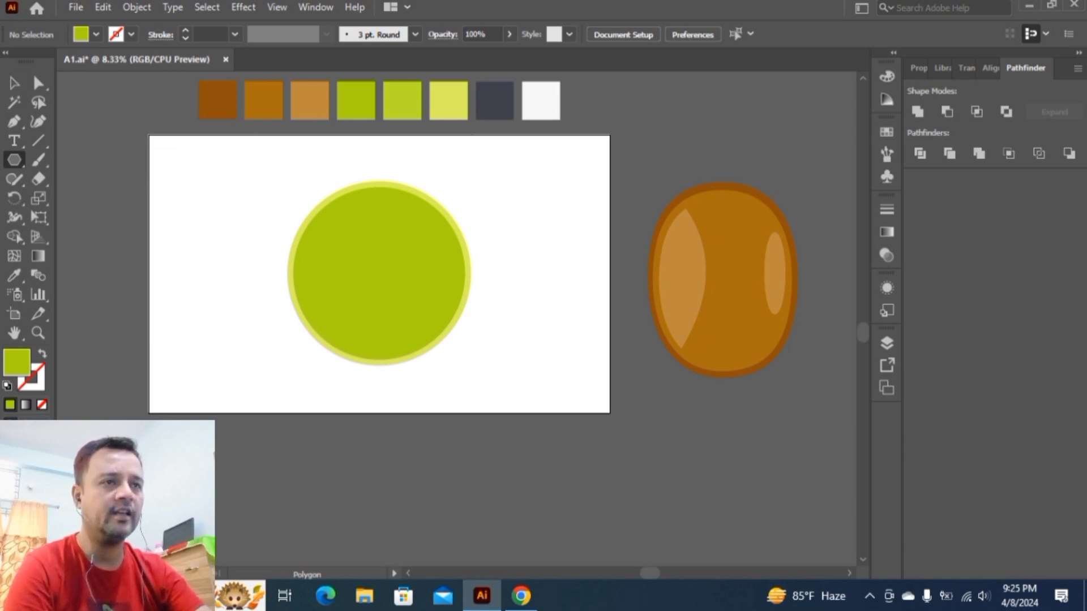
drag(168, 262, 222, 314)
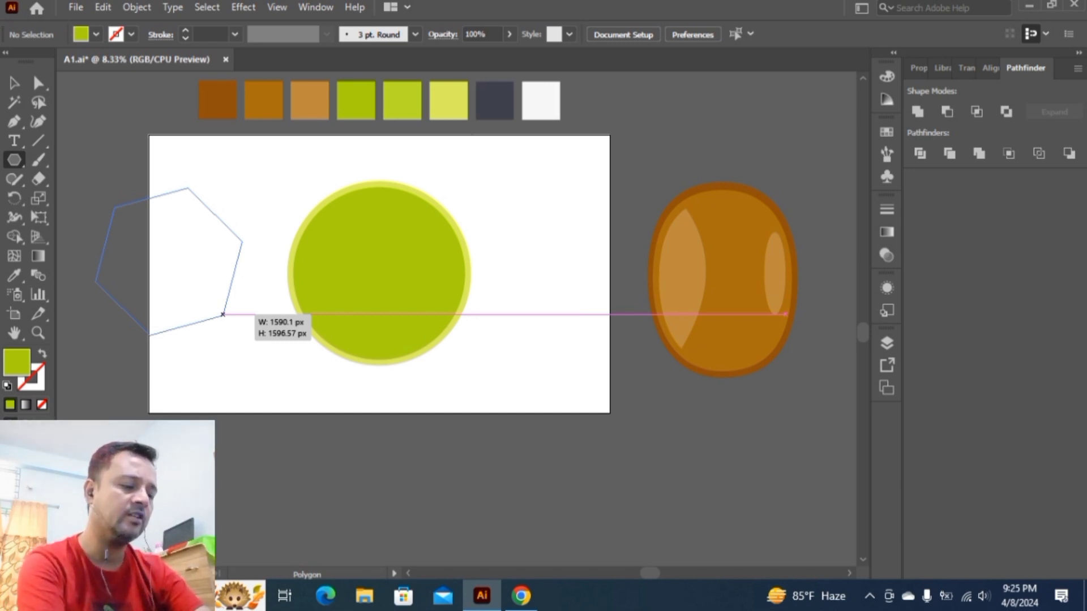
key(Up)
key(Up)
key(Up)
key(Up)
key(Up)
drag(223, 314, 222, 314)
key(Up)
key(Down)
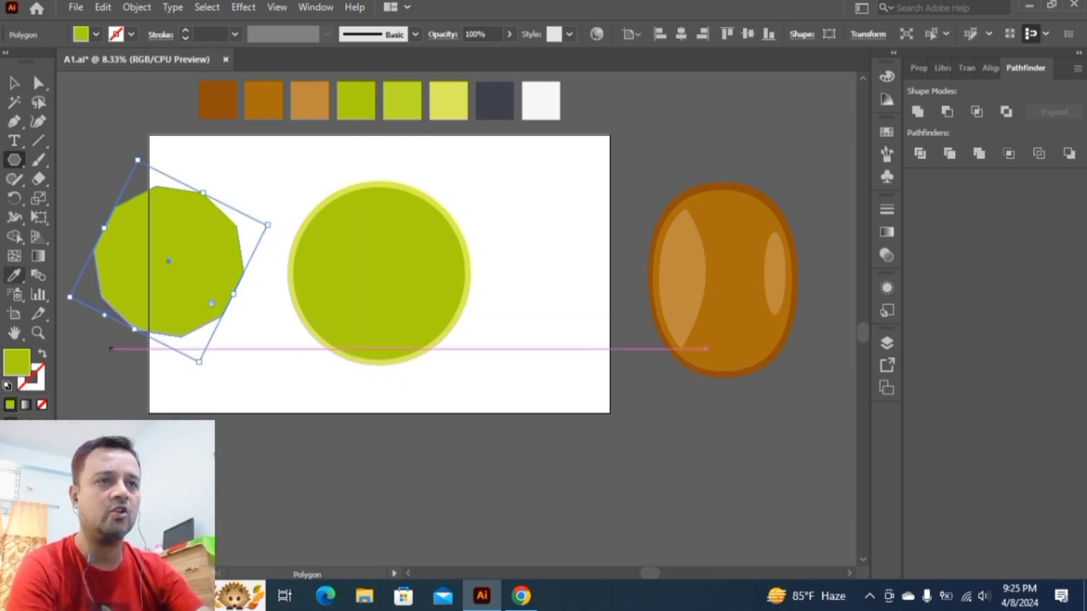
- Fill the polygon with white by sampling the artboard with the Eyedropper
click(14, 275)
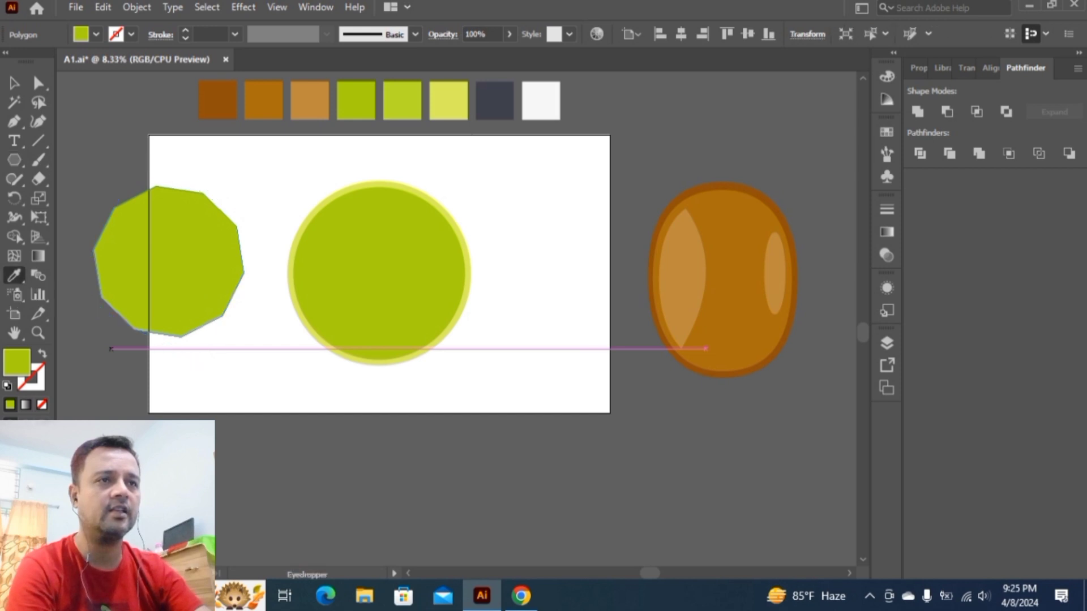
click(195, 365)
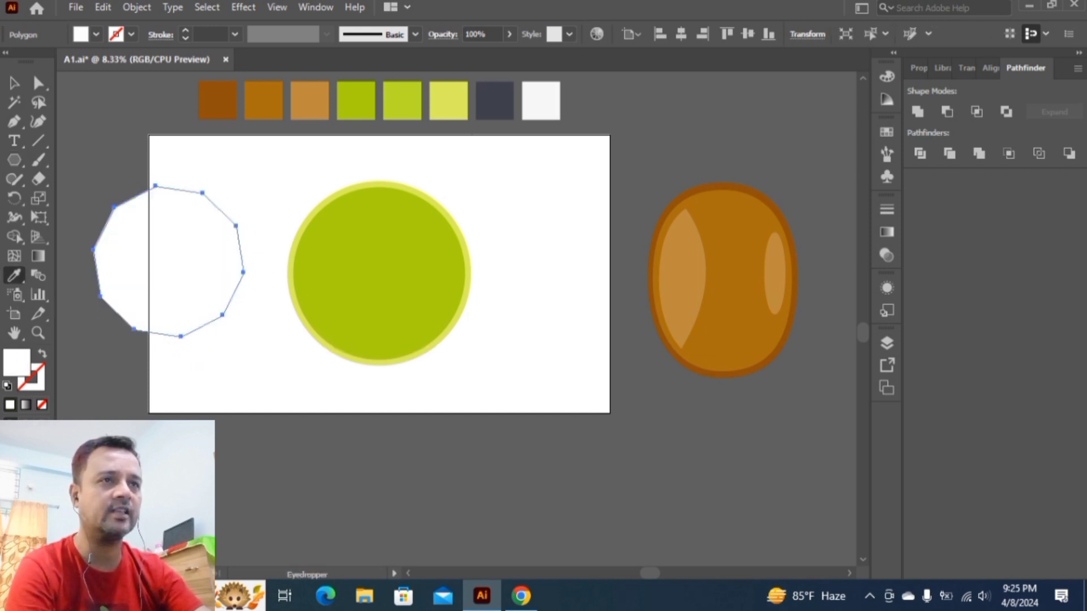
key(v)
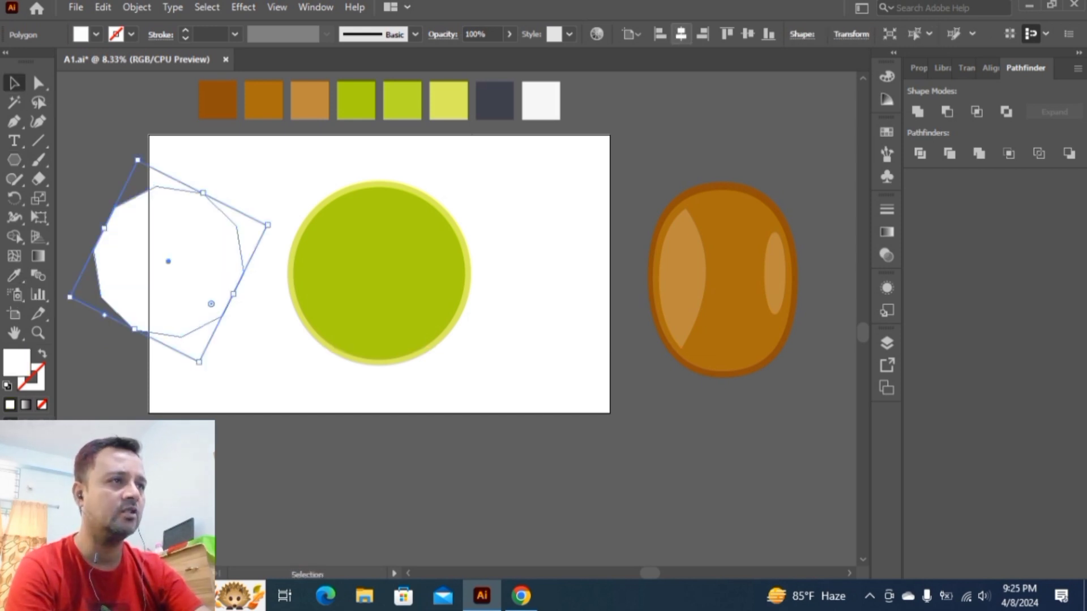
- Centre the white polygon on the artboard in both directions and scale it down to roughly half the green circle's width
click(681, 34)
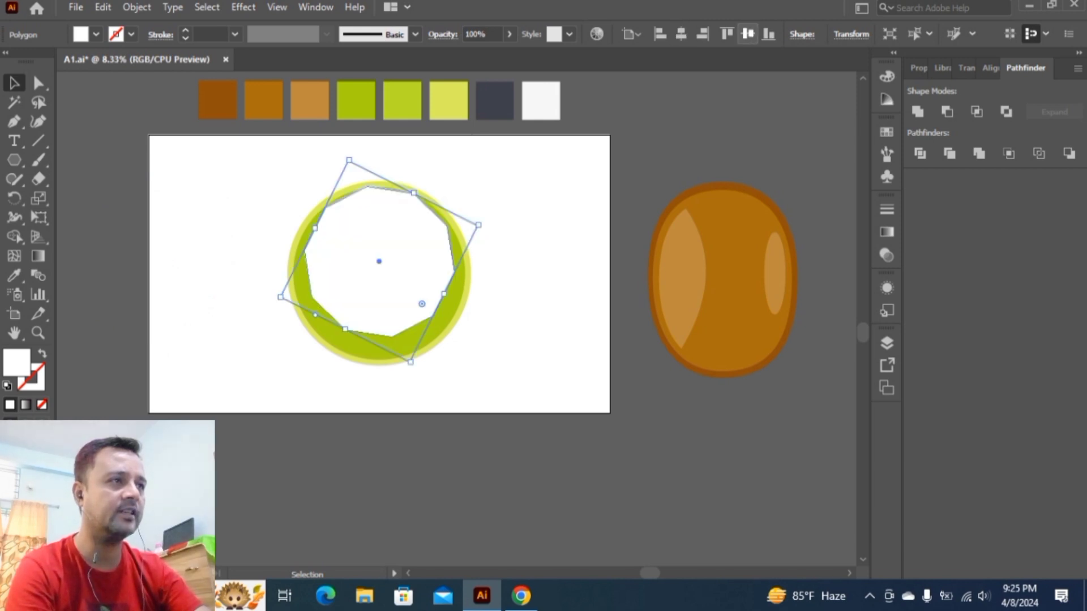
click(747, 34)
drag(478, 238, 439, 251)
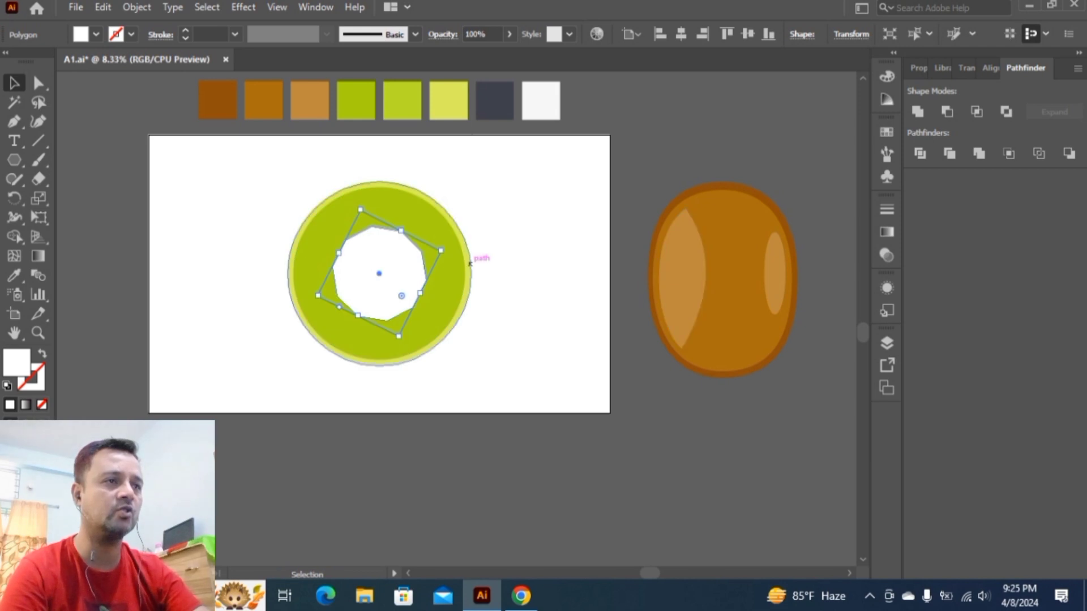
- Select only the white polygon and shrink it slightly further about its centre
drag(378, 276, 375, 278)
key(ctrl+z)
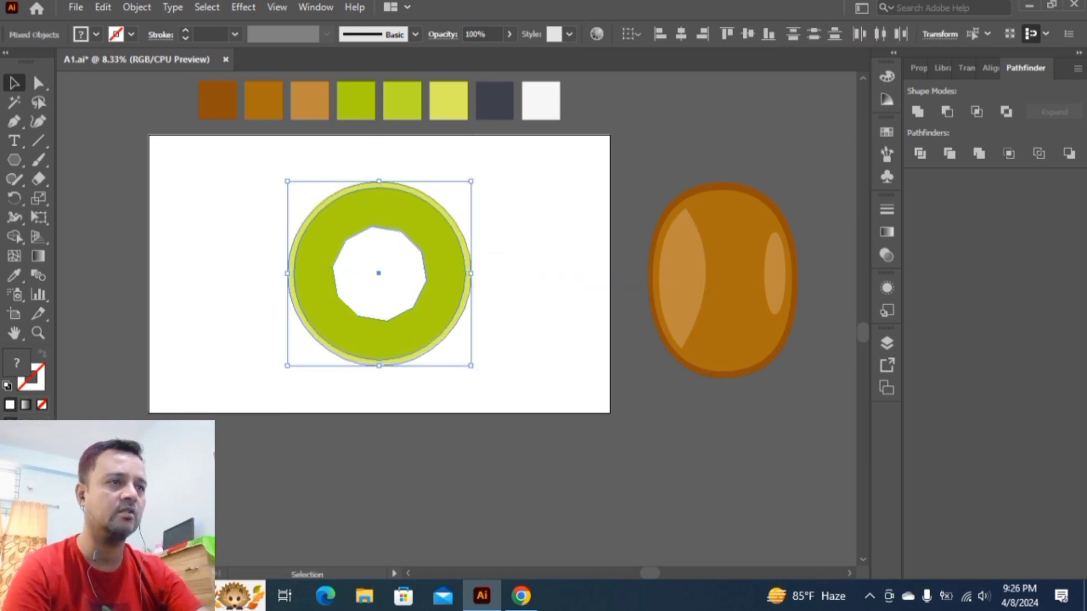
key(ctrl+shift+a)
click(378, 276)
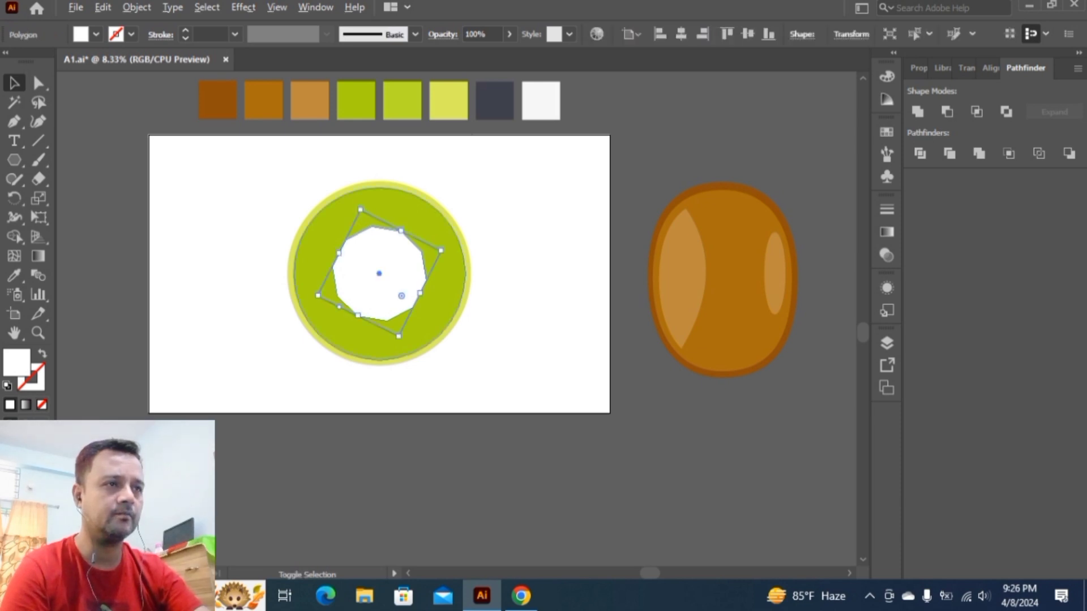
drag(441, 250, 433, 253)
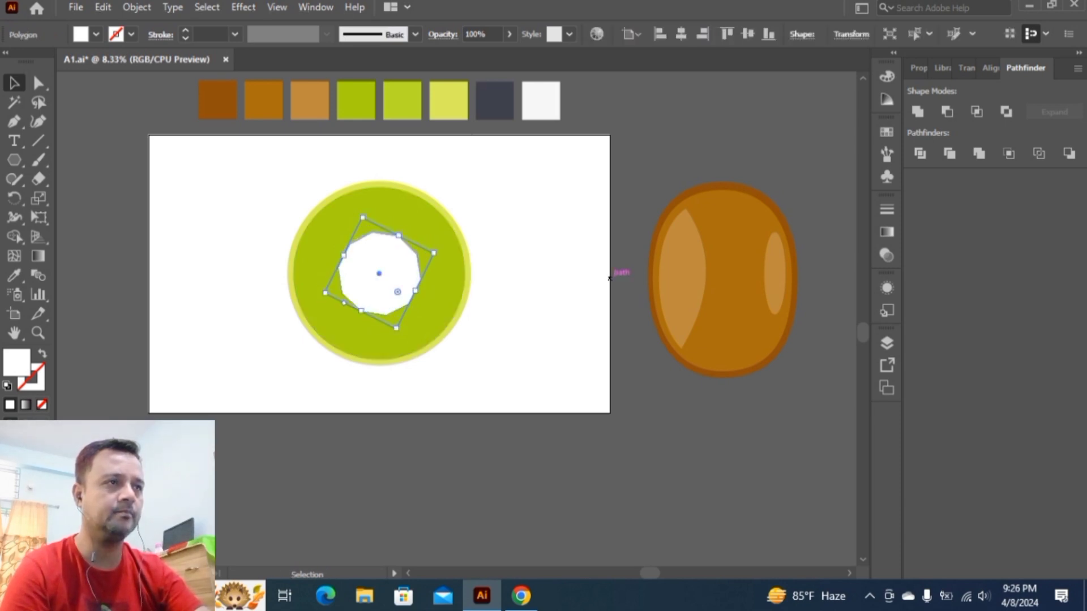
- Recolour the central polygon with the off-white swatch using the Eyedropper
click(14, 275)
click(540, 101)
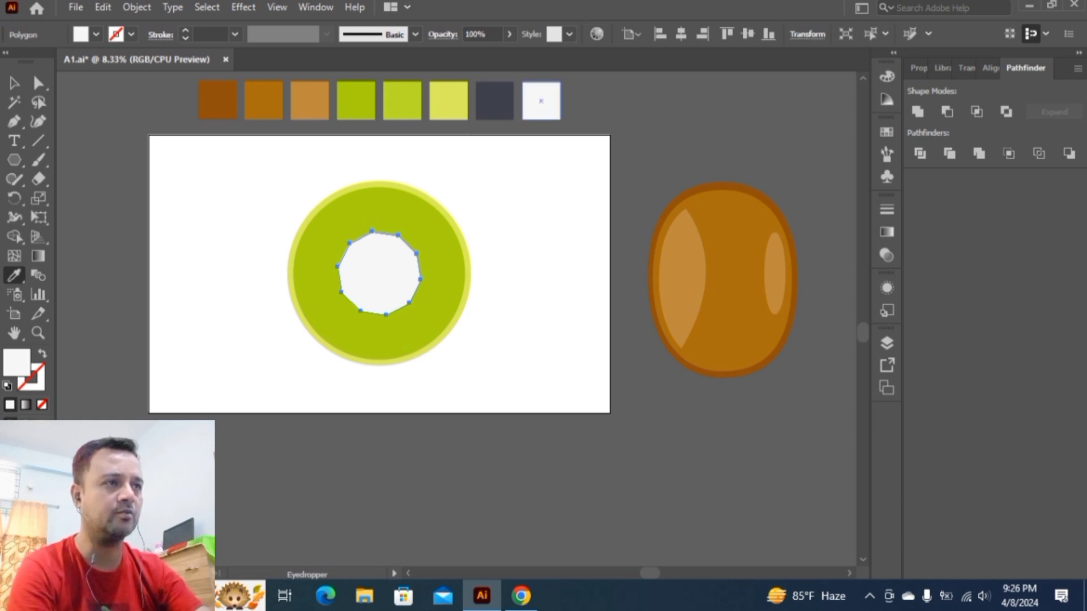
click(14, 82)
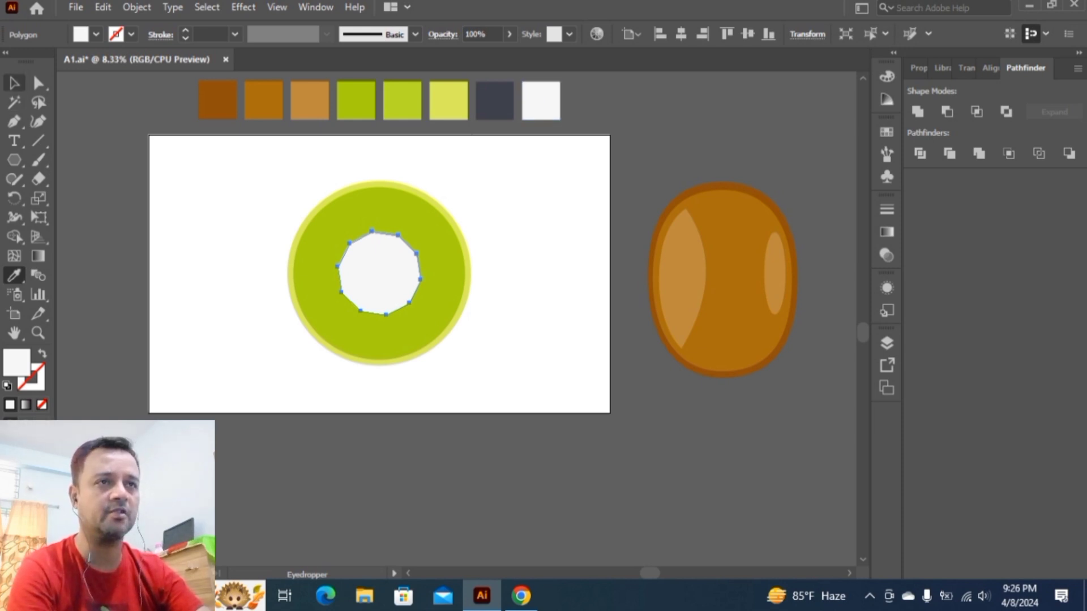
click(158, 188)
- Group the green circles with their off-white core and move the slice off the artboard, over the lower part of the brown fruit
drag(249, 162, 518, 407)
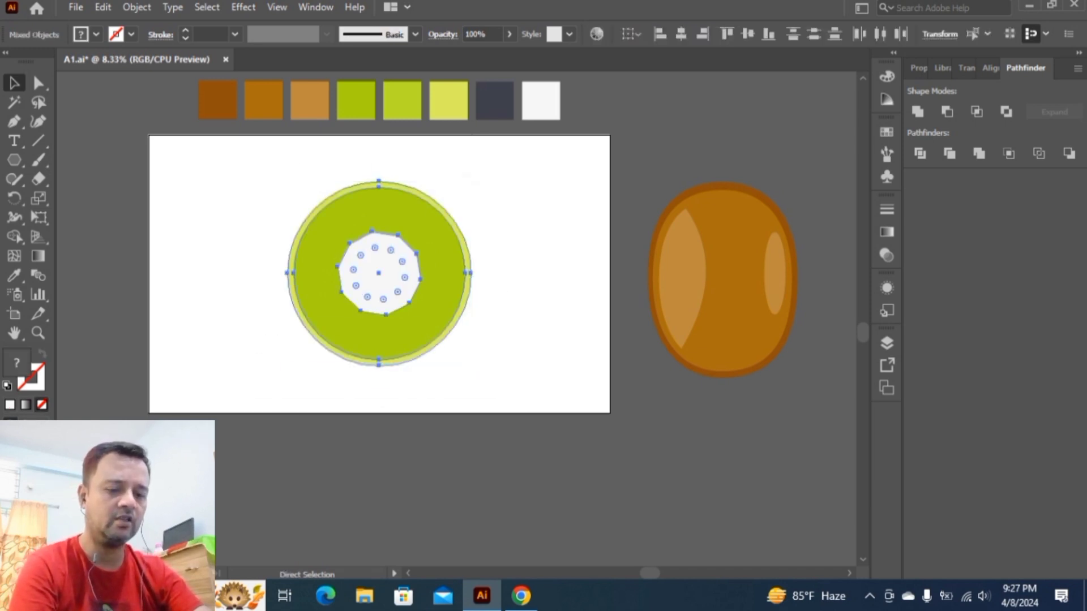
key(ctrl+g)
drag(405, 263, 759, 374)
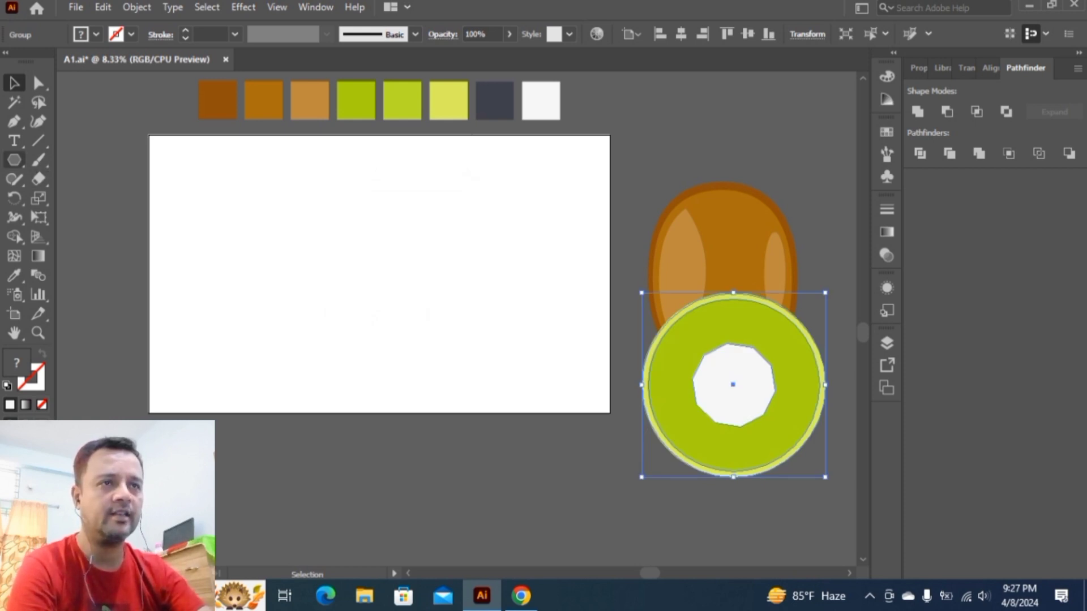
- Draw a small upright ellipse about 164 by 268 px in the artboard's upper part and fill it with the dark slate swatch
click(14, 159)
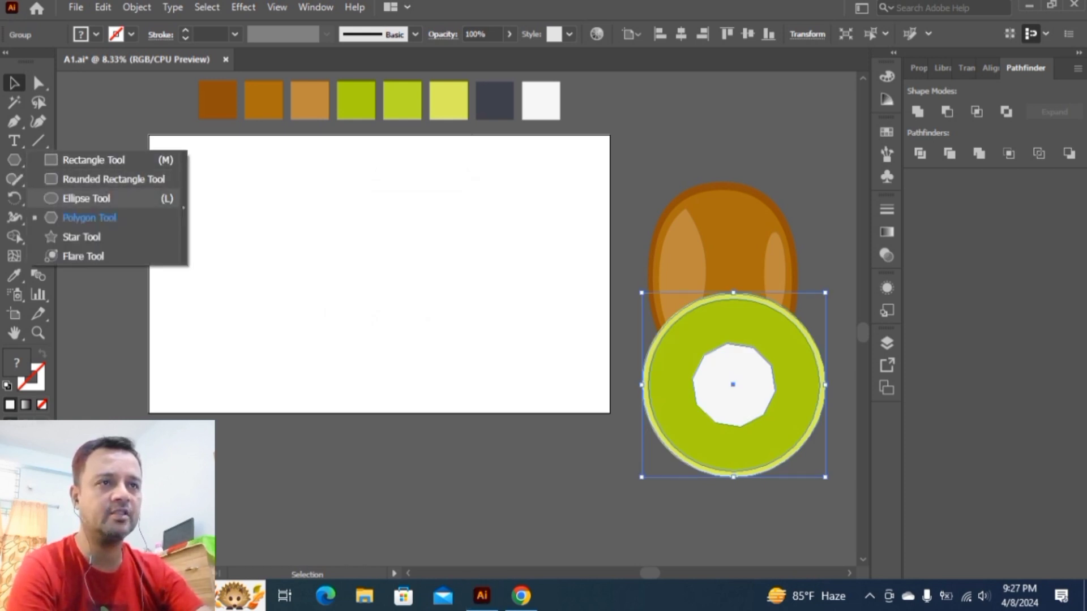
click(86, 198)
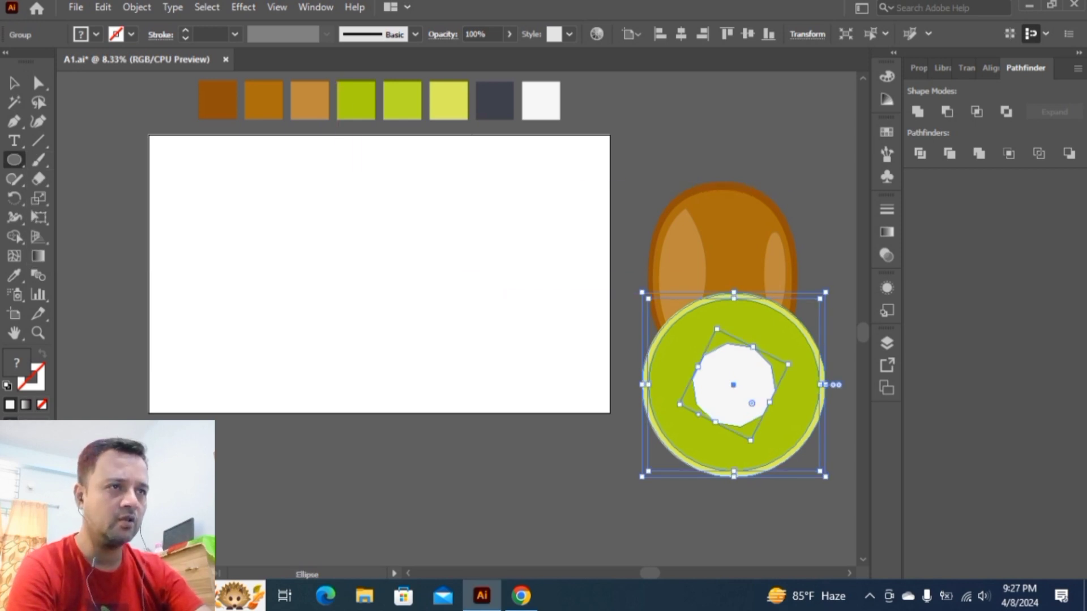
drag(346, 178, 361, 203)
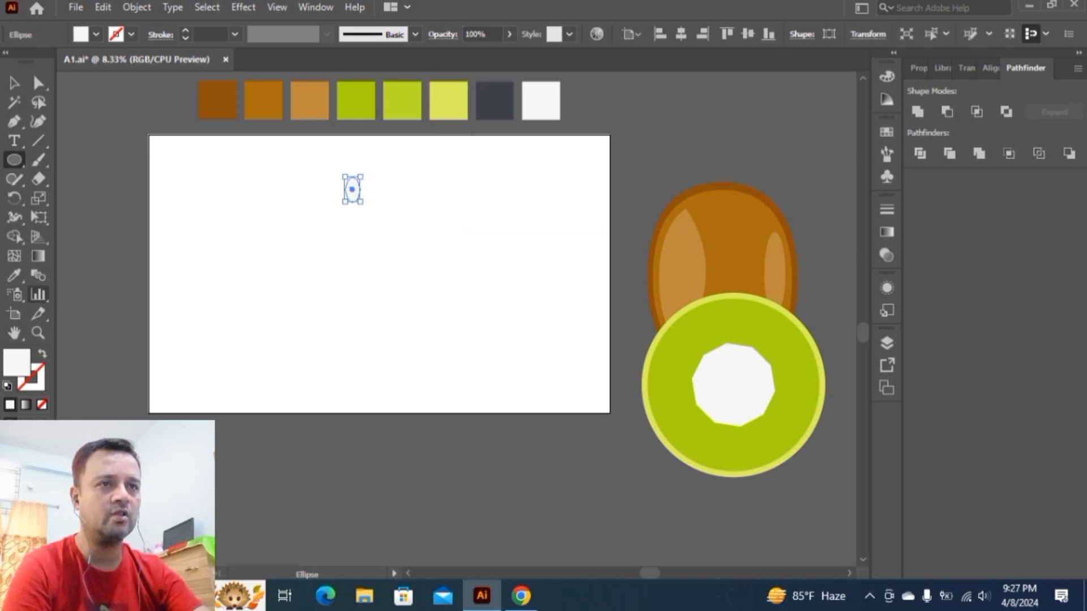
key(i)
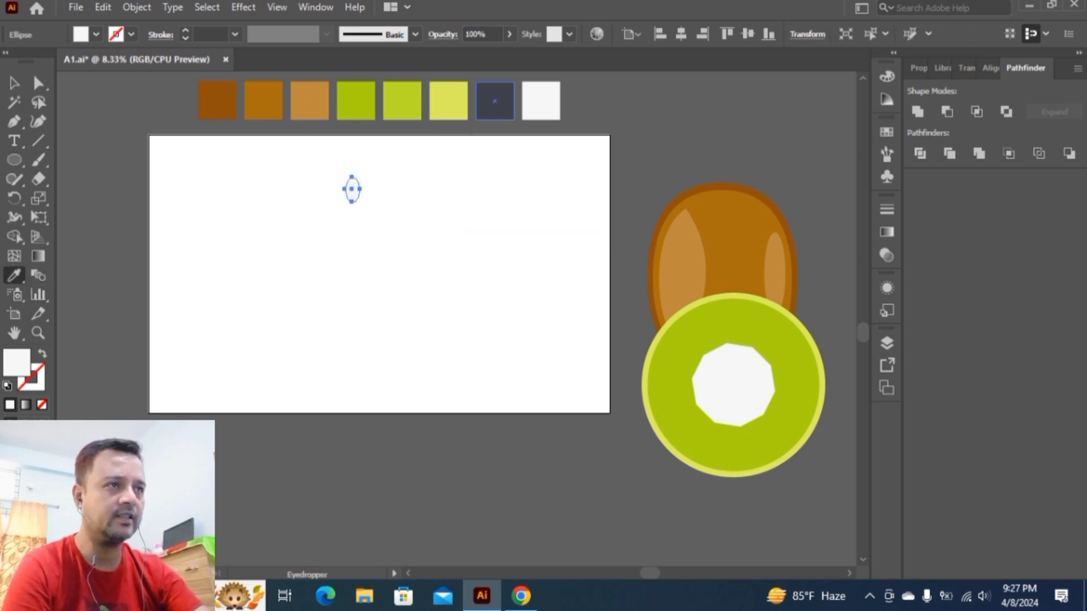
click(495, 101)
key(v)
key(ctrl+shift+a)
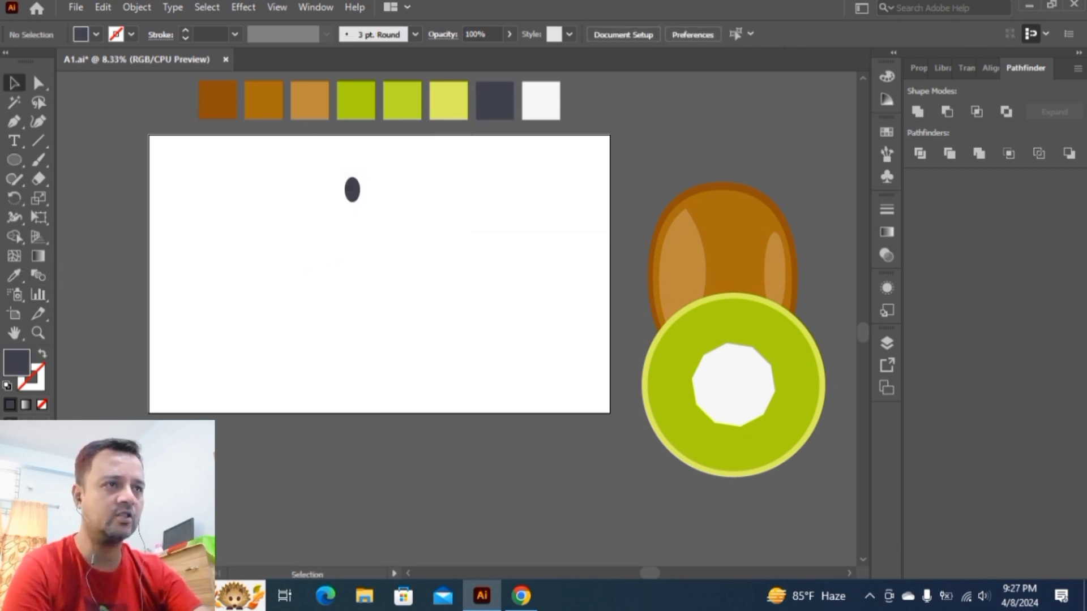
- Make a copy of the dark seed rotated 20° around a point on the artboard well below it
click(352, 189)
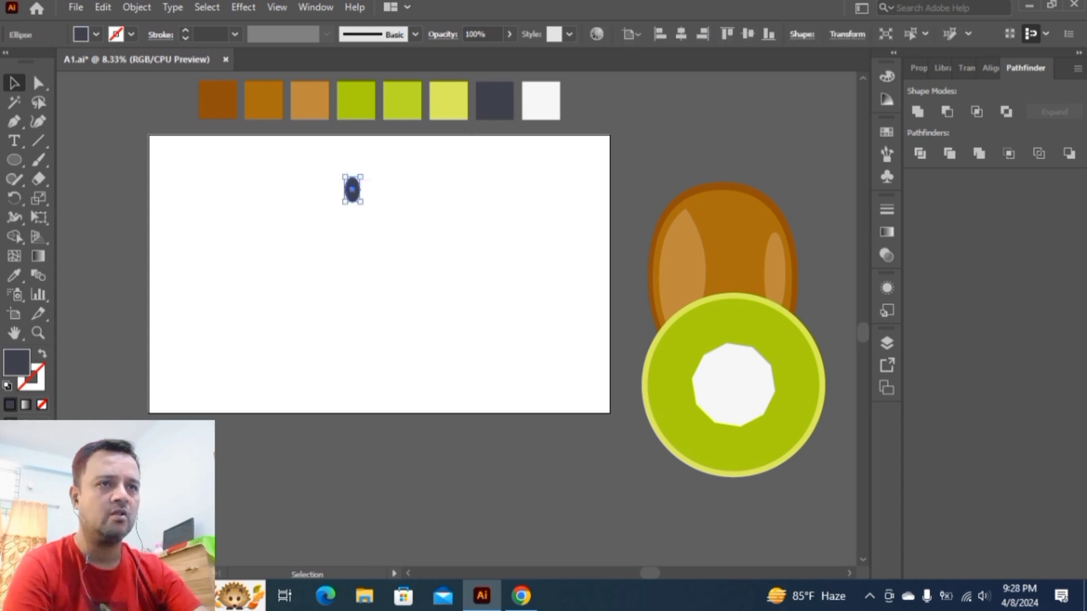
key(shift+m)
key(r)
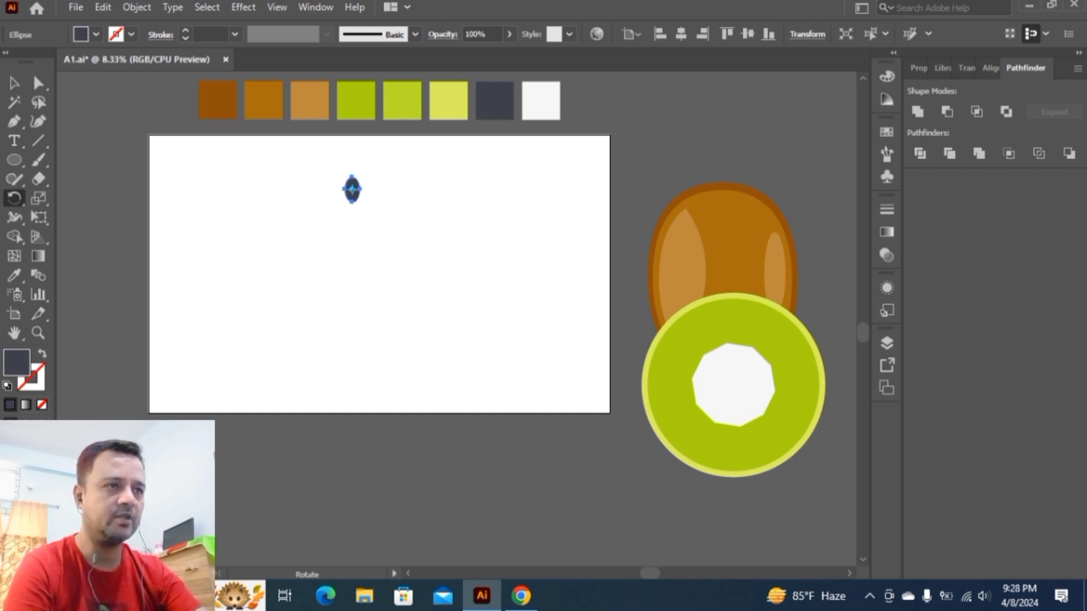
alt+click(352, 297)
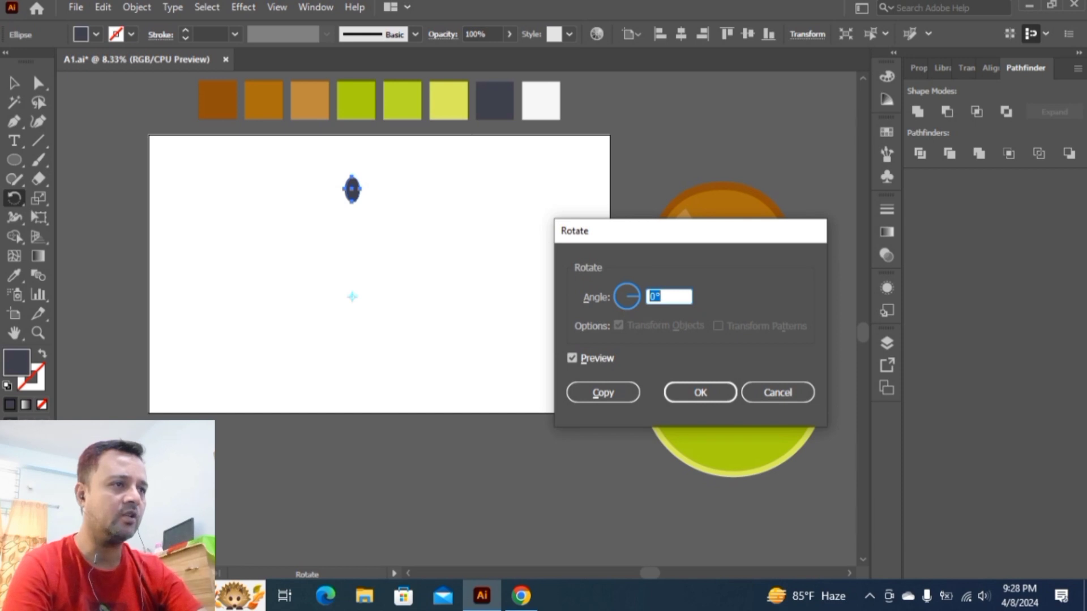
text(20)
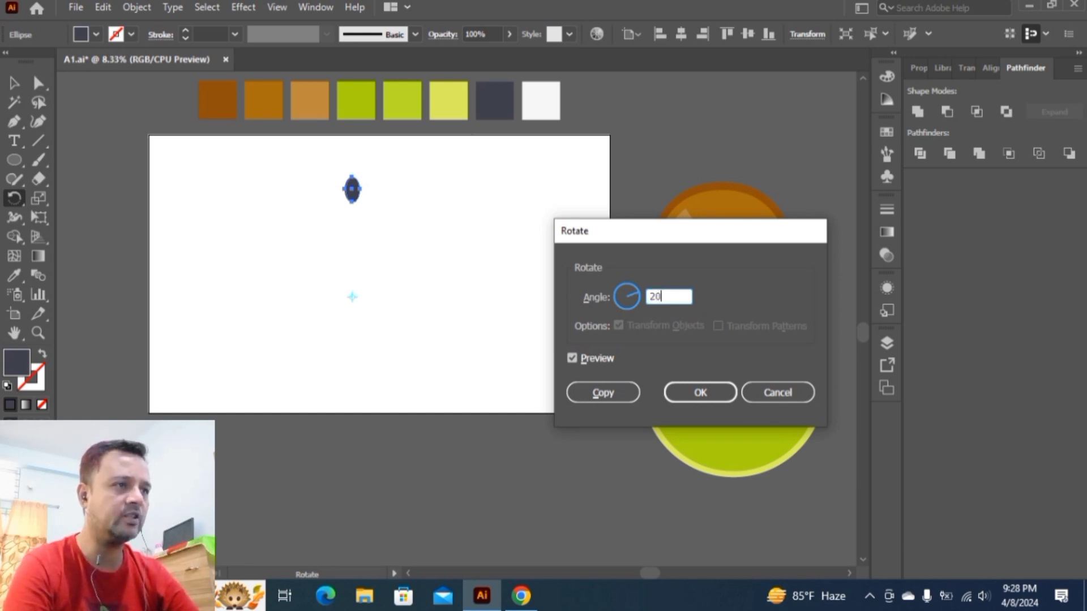
key(alt+c)
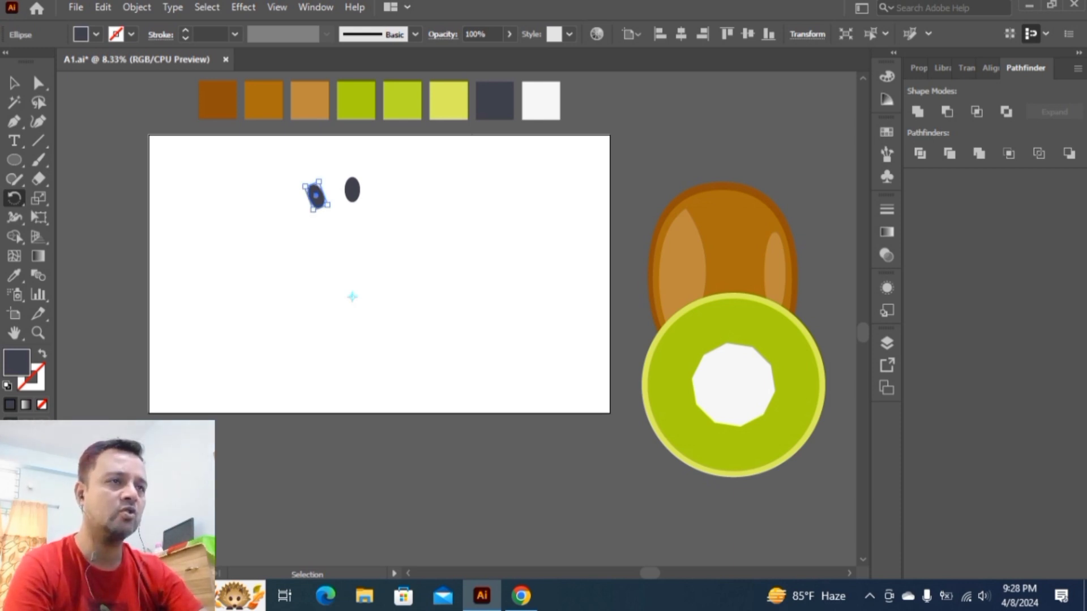
- Repeat the rotated copy of the seed until 18 seeds form a complete ring
key(ctrl+d)
key(ctrl+d)
key(ctrl+d)
key(ctrl+d)
key(ctrl+d)
key(ctrl+d)
key(ctrl+d)
key(ctrl+d)
key(ctrl+d)
key(ctrl+d)
key(ctrl+d)
key(ctrl+d)
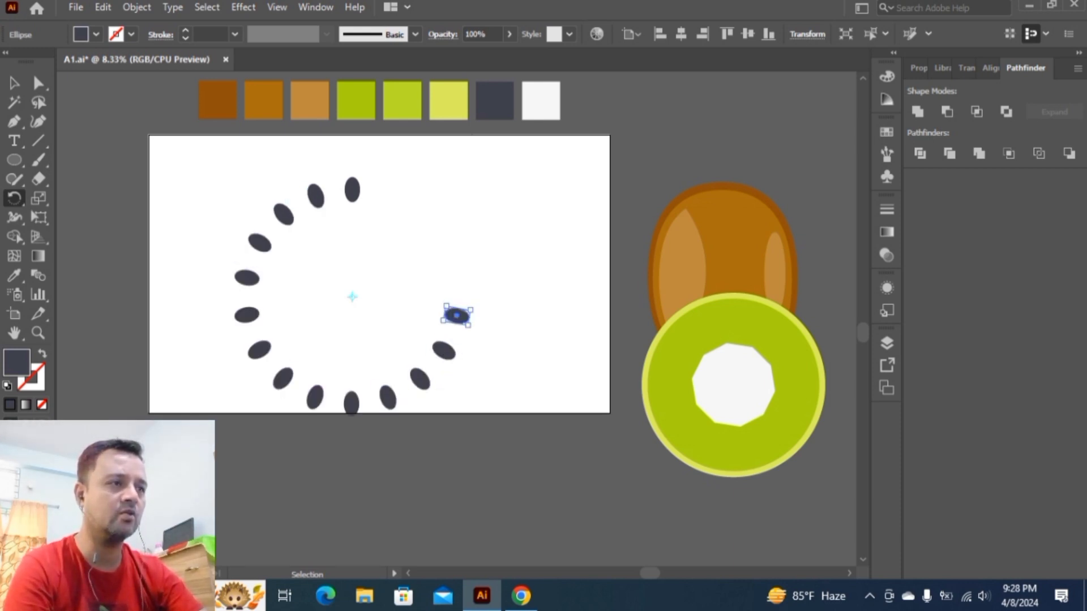
key(ctrl+d)
key(ctrl+d)
key(ctrl+d)
key(ctrl+d)
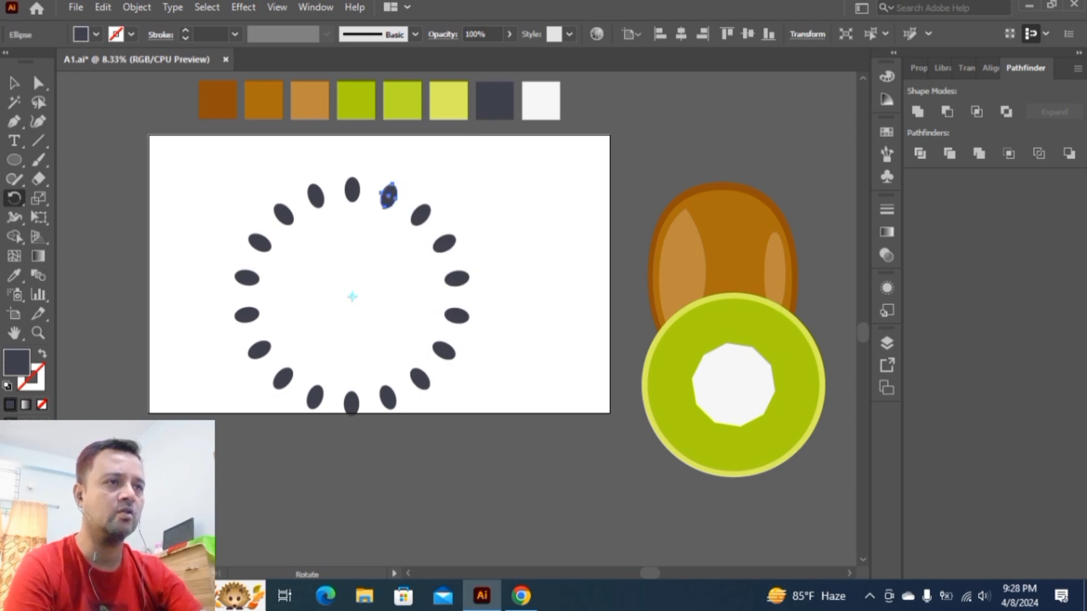
- Group all the dark seeds and centre the ring on the artboard horizontally and vertically
click(14, 83)
key(ctrl+shift+a)
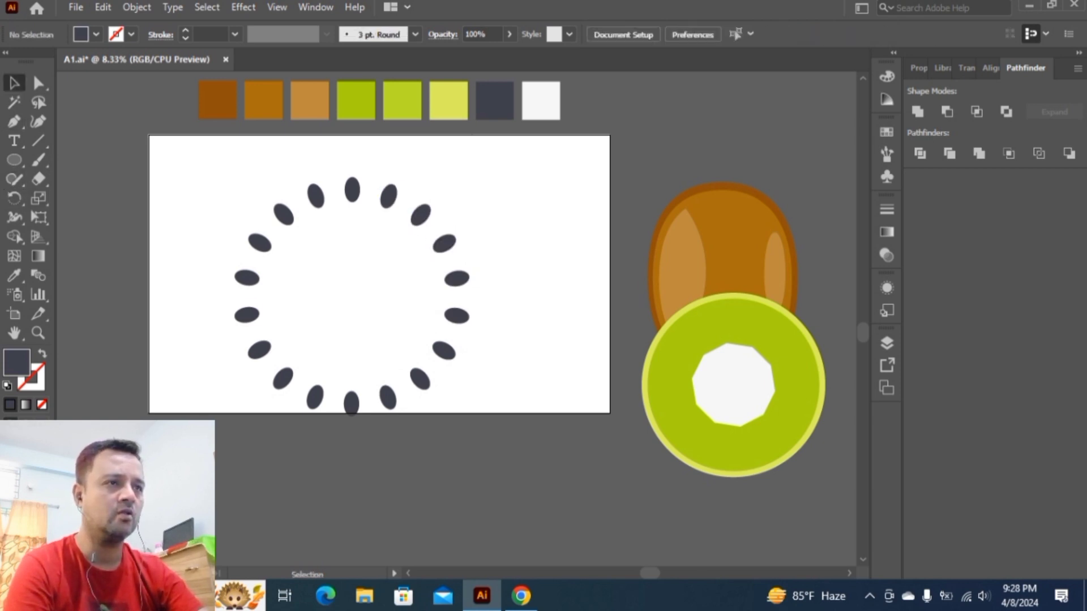
drag(208, 171, 505, 413)
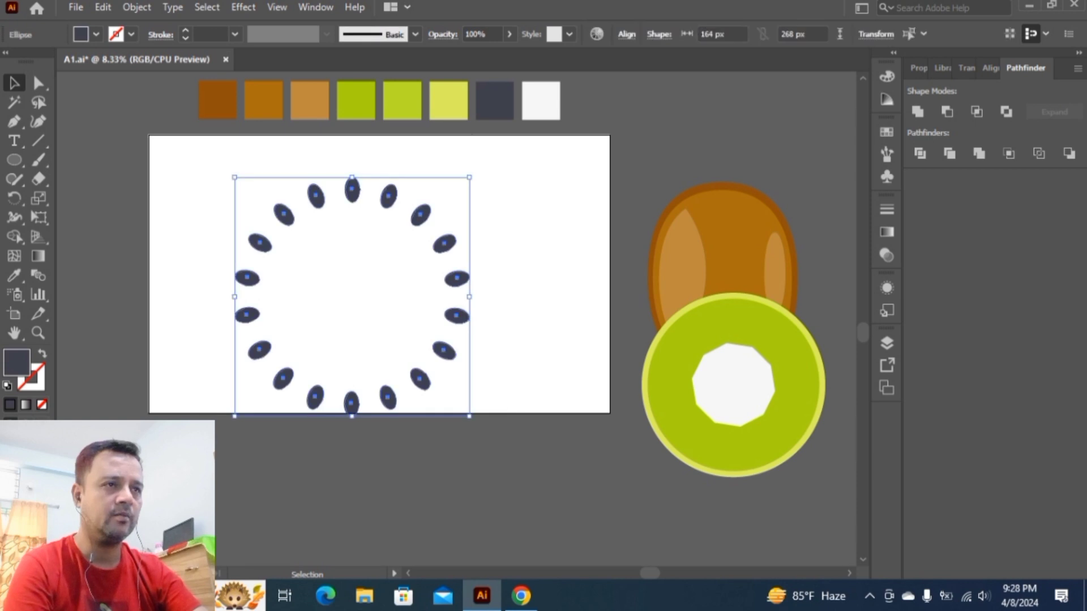
key(ctrl+g)
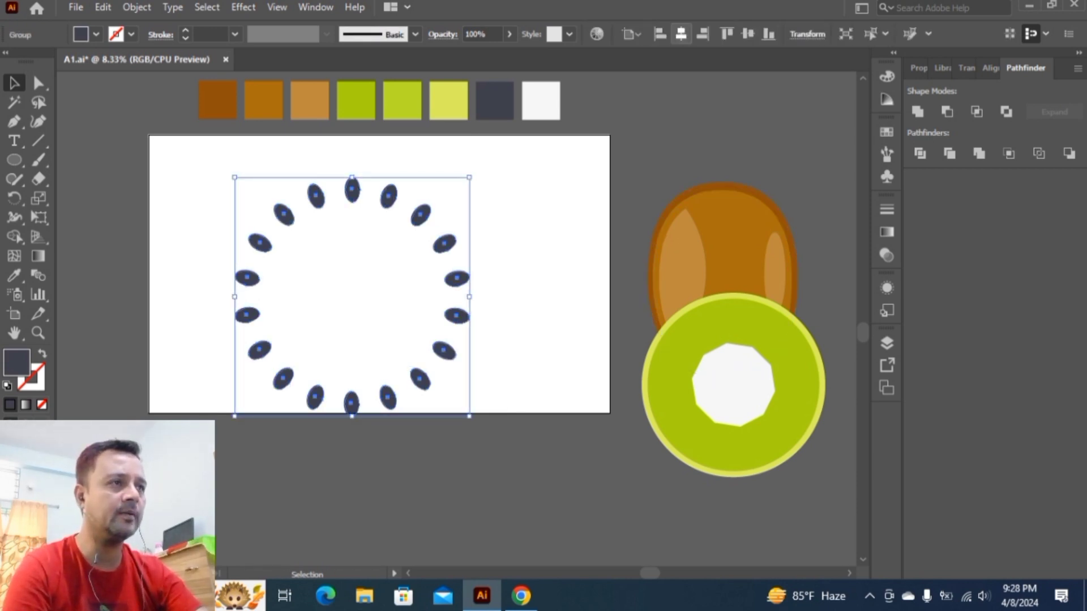
click(681, 33)
click(747, 33)
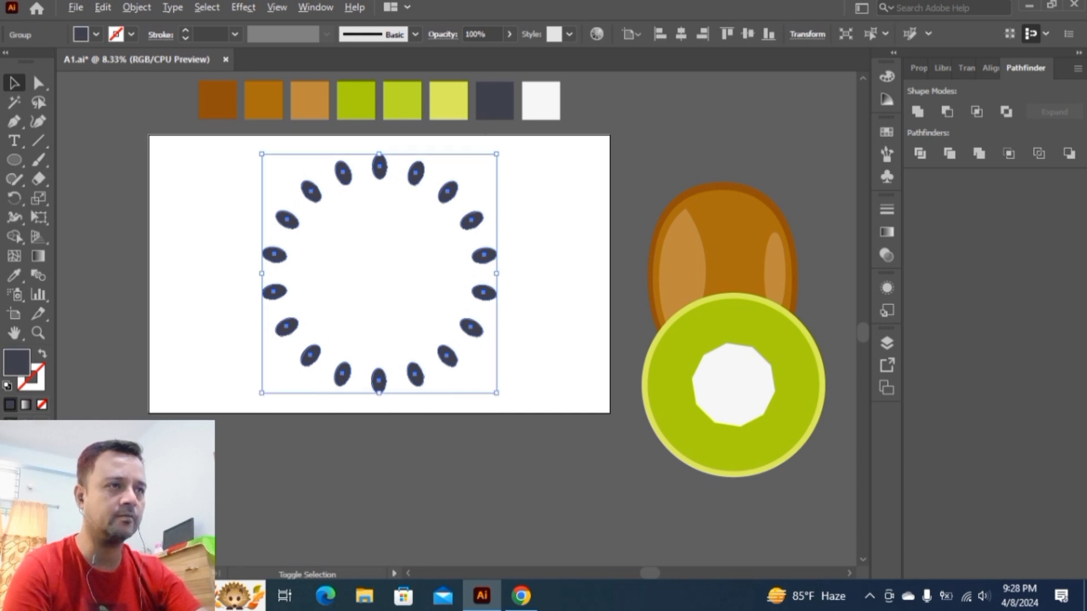
- Scale the seed ring down slightly about its centre and move it off the artboard, over the brown fruit
drag(496, 153, 490, 167)
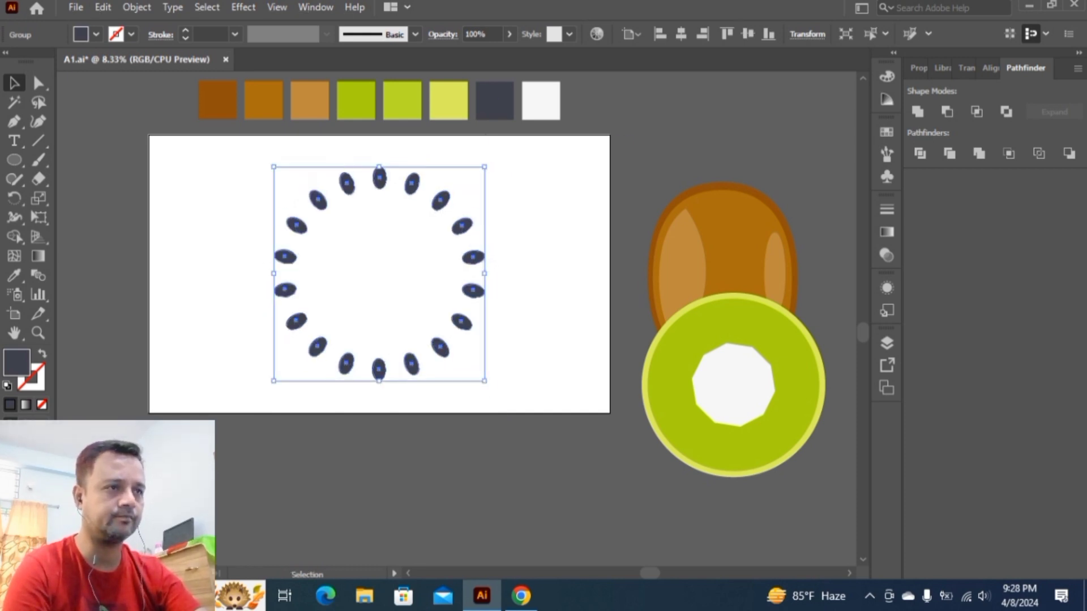
click(498, 255)
drag(475, 291, 804, 290)
key(ctrl+shift+a)
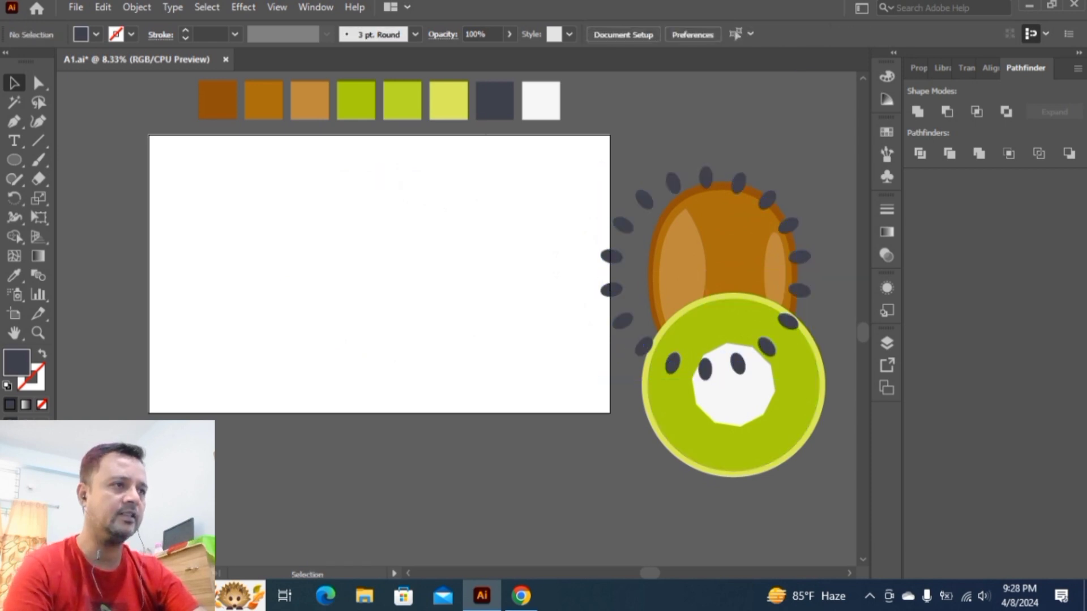
- Draw a narrow upright ellipse about 250 by 1,153 px in the artboard's upper half and centre it horizontally on the artboard
key(l)
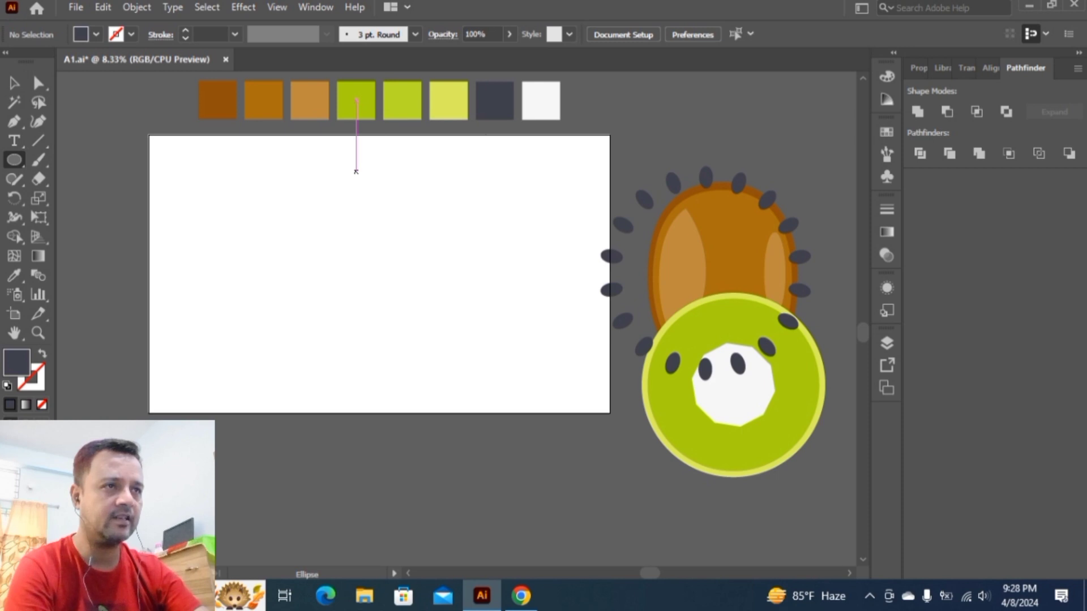
drag(356, 171, 379, 278)
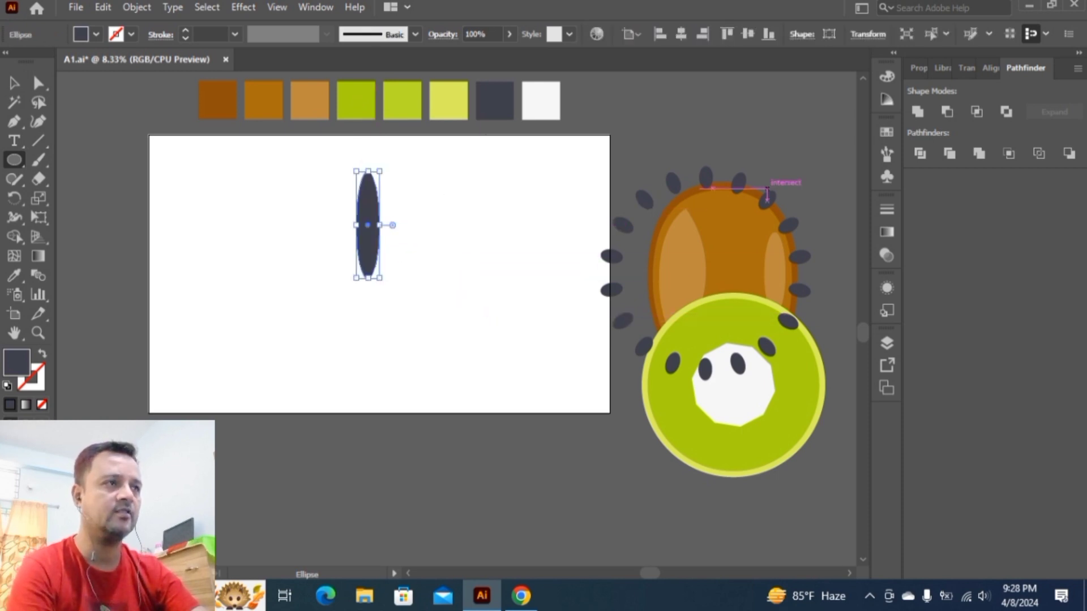
click(681, 34)
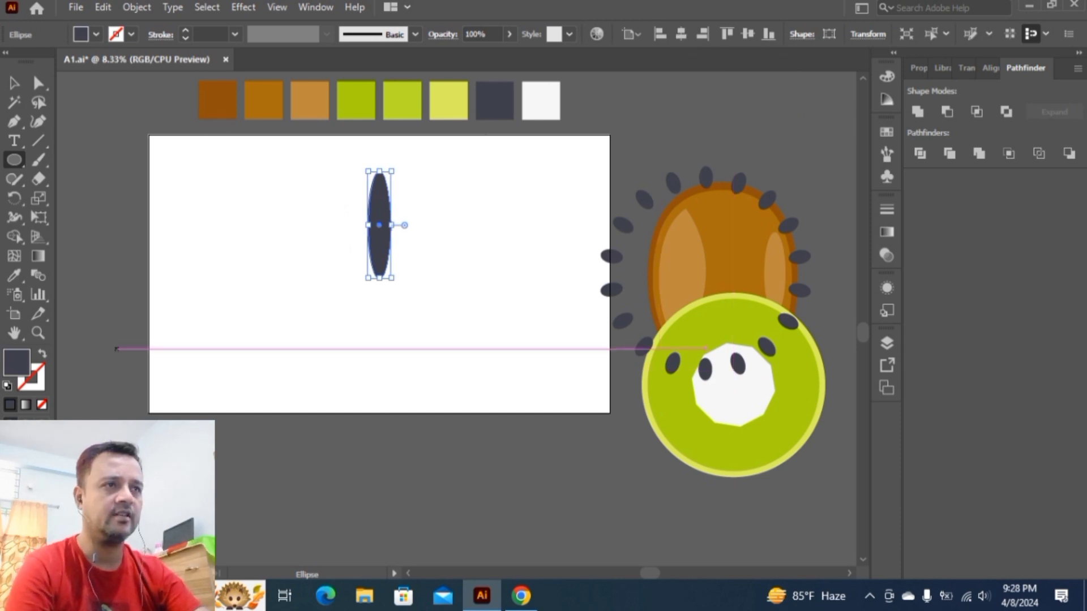
- Fill the narrow ellipse with the bright green swatch between the darker green and the pale yellow-green
click(14, 275)
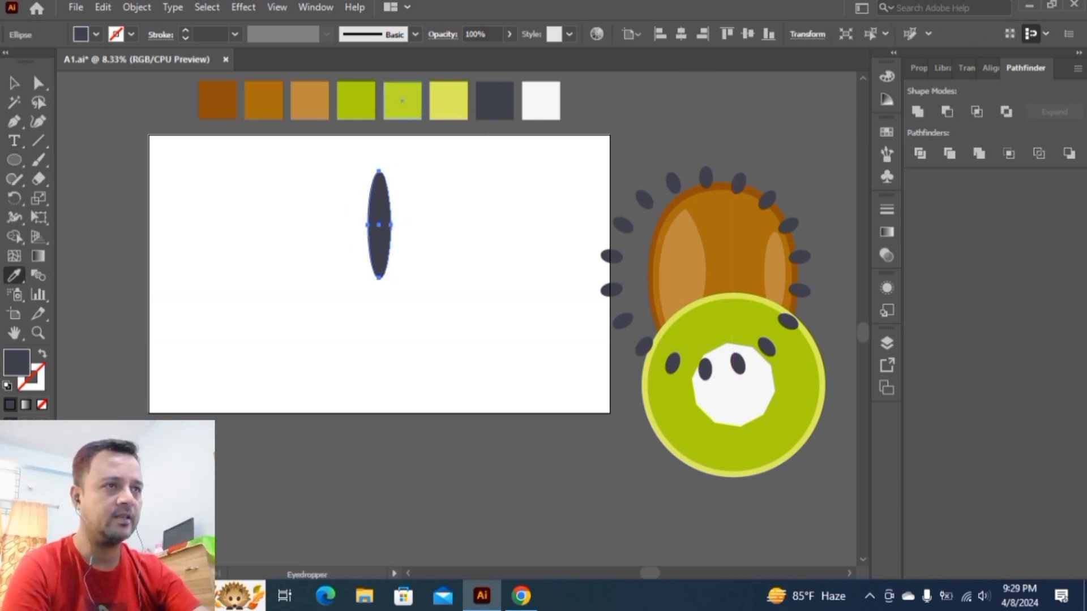
click(402, 100)
click(14, 82)
key(ctrl+shift+a)
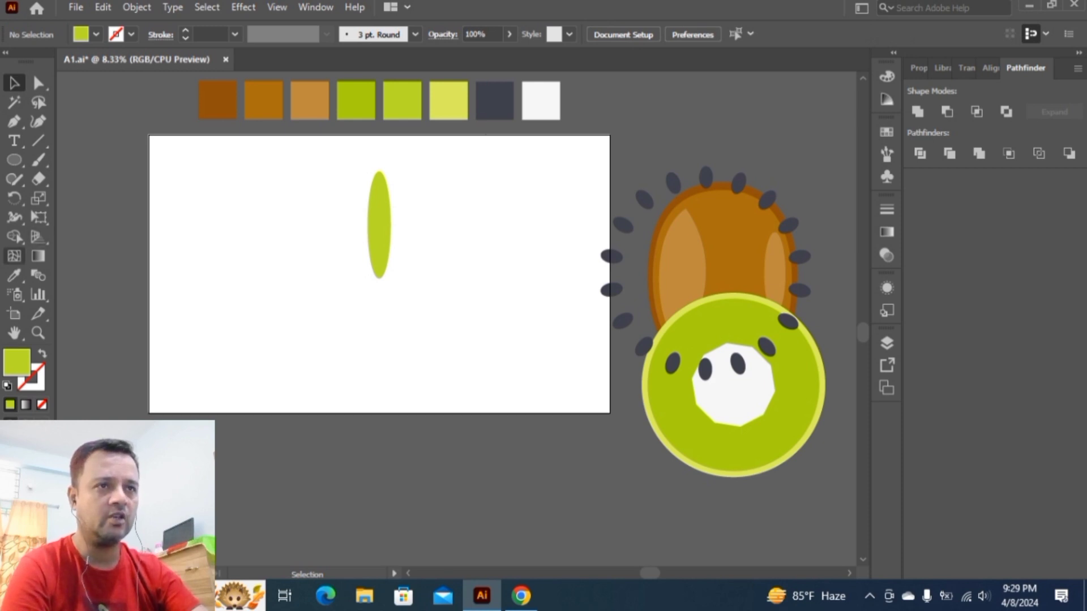
- Make a copy of the narrow green ellipse rotated 20° around a point directly below it
click(379, 225)
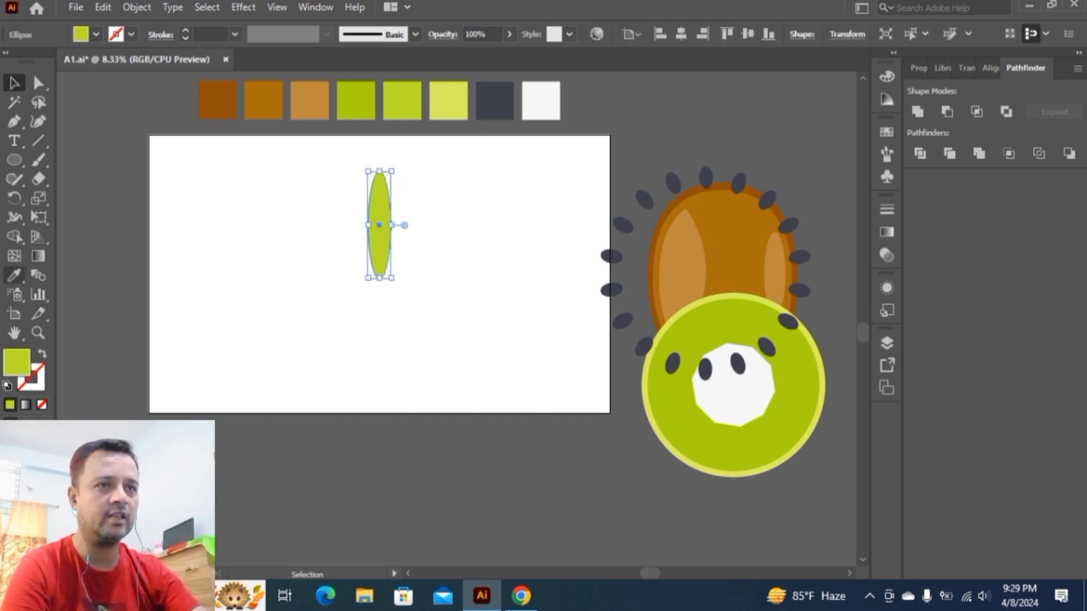
click(14, 198)
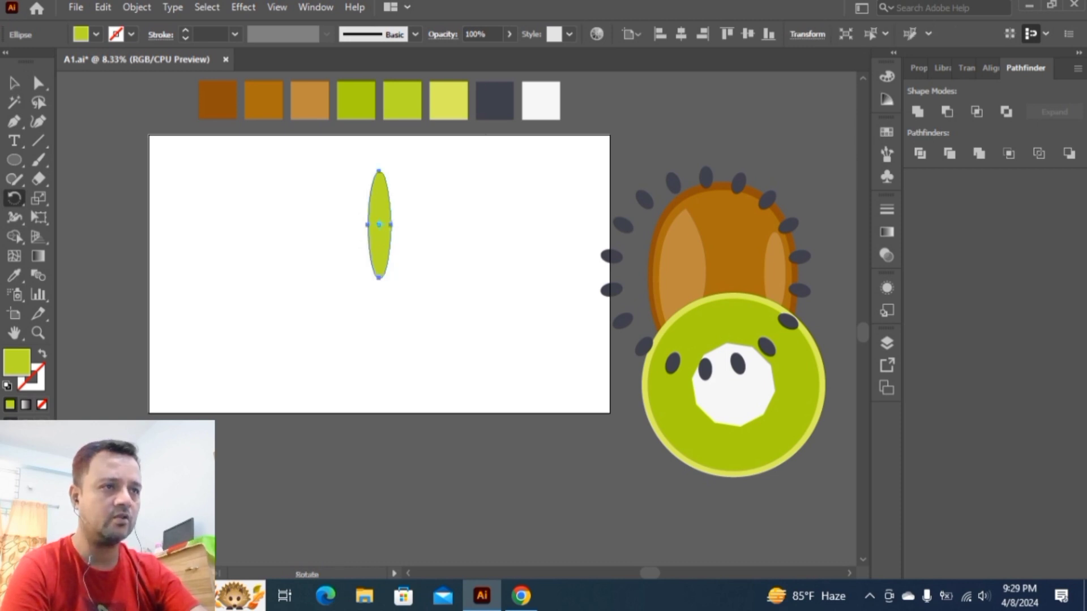
alt+click(379, 333)
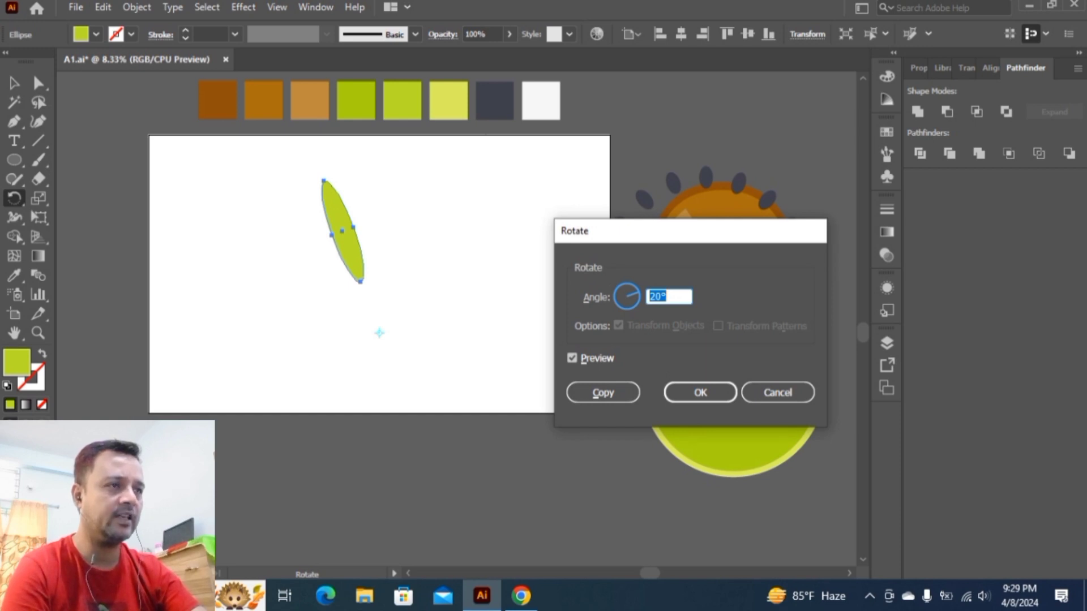
click(603, 392)
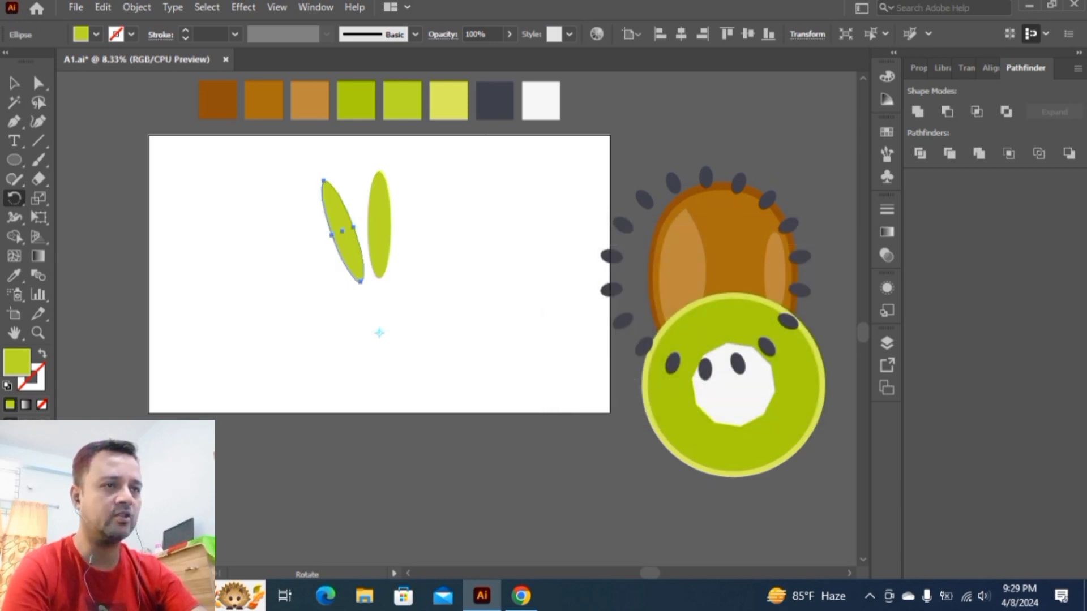
- Repeat the rotated copy of the green ellipse until 18 rays form a complete ring
key(ctrl+d)
key(ctrl+d)
key(ctrl+d)
key(ctrl+d)
key(ctrl+d)
key(ctrl+d)
key(ctrl+d)
key(ctrl+d)
key(ctrl+d)
key(ctrl+d)
key(ctrl+d)
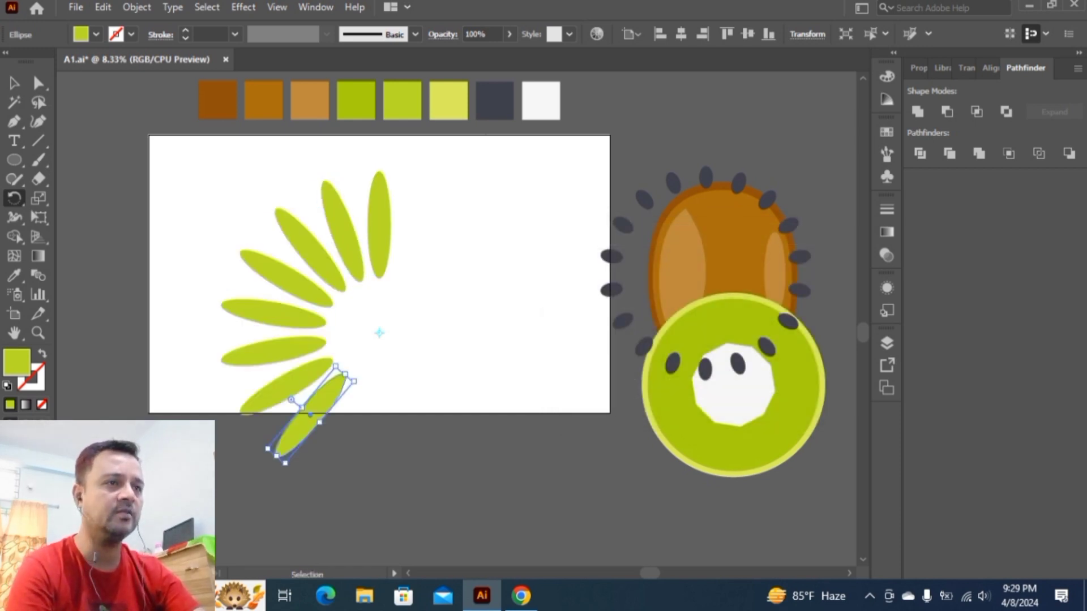
key(ctrl+d)
key(ctrl+d)
key(ctrl+d)
key(ctrl+d)
key(ctrl+d)
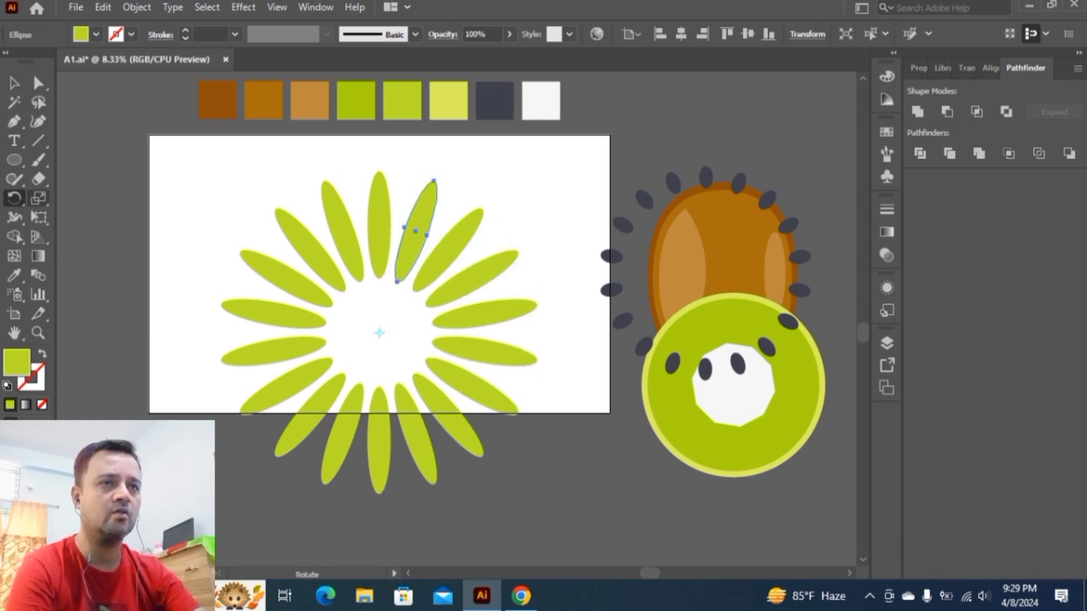
- Group the 18 green rays of the ring into one object
click(14, 83)
key(ctrl+shift+a)
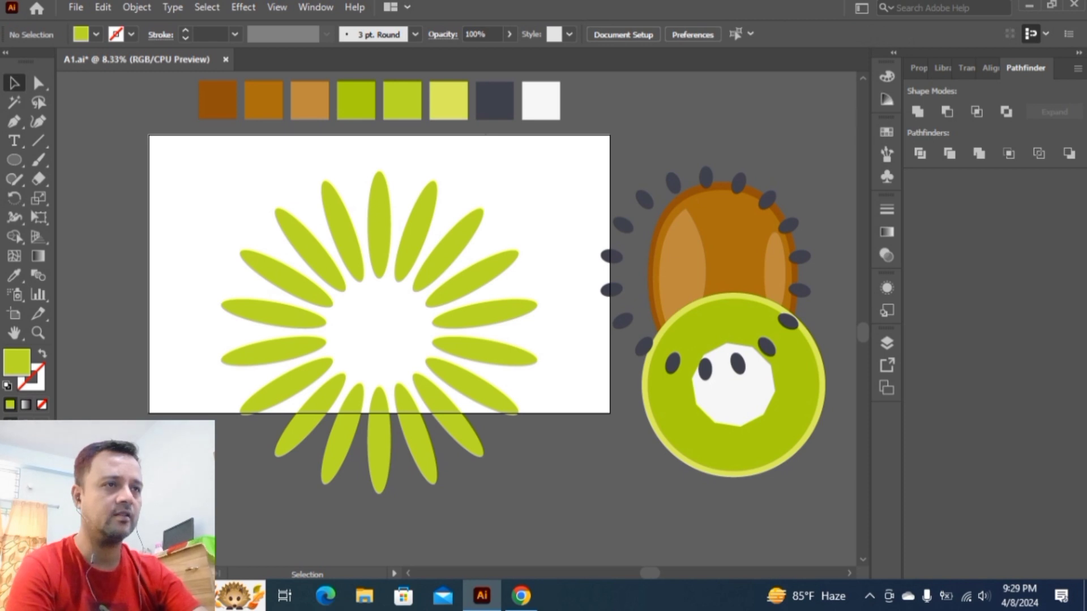
drag(191, 185, 540, 498)
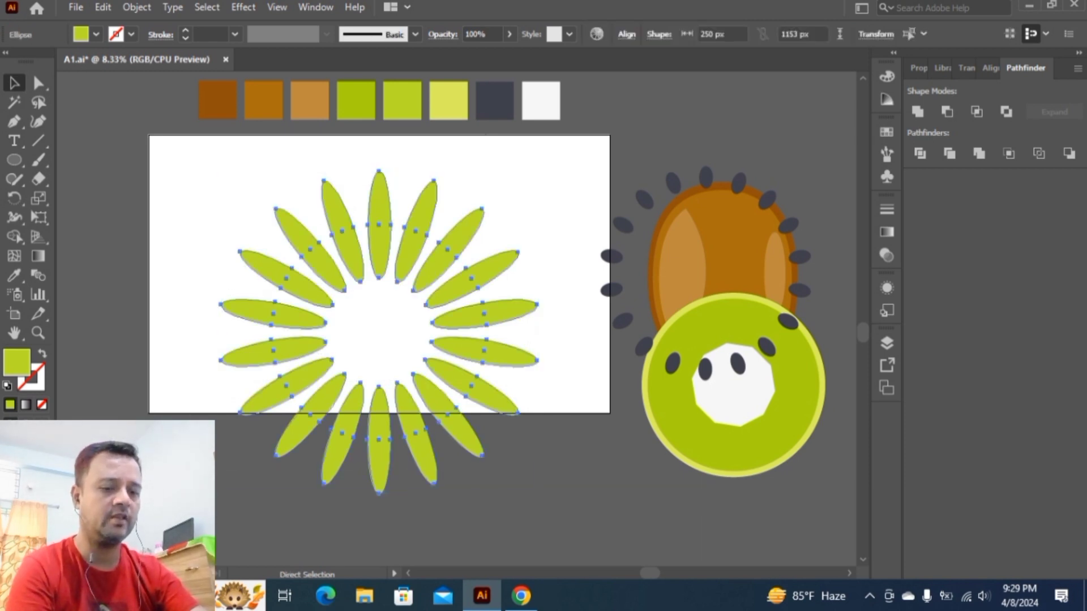
key(ctrl+g)
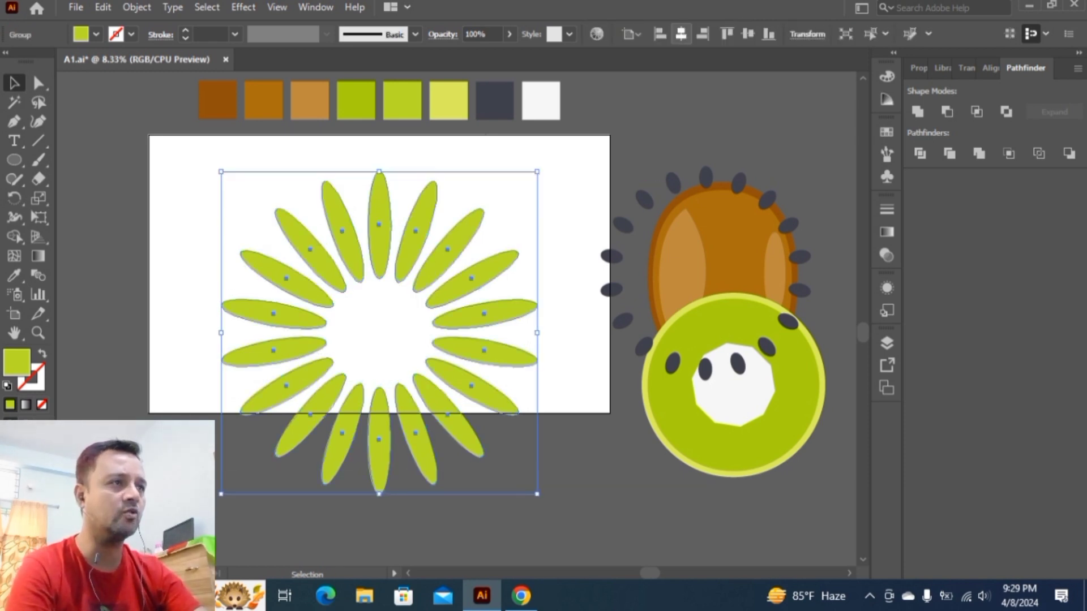
- Centre the ray group vertically on the artboard and scale it down proportionally about its centre until it fits inside the artboard
click(747, 34)
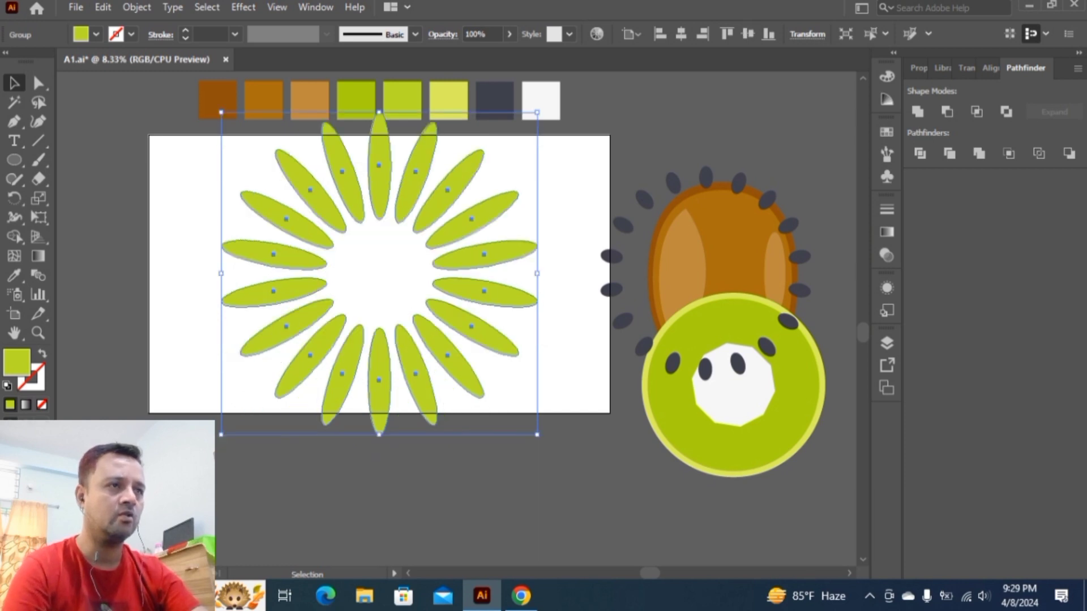
drag(537, 112, 498, 153)
key(ctrl+shift+a)
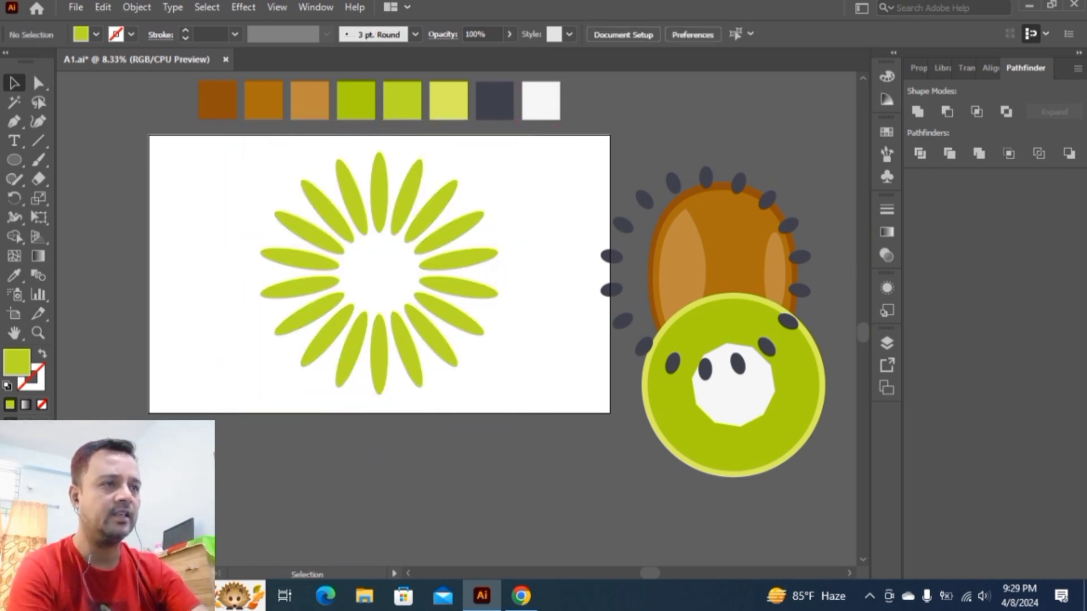
- Centre the round green slice group horizontally and vertically on the artboard, behind the ring of rays
click(730, 447)
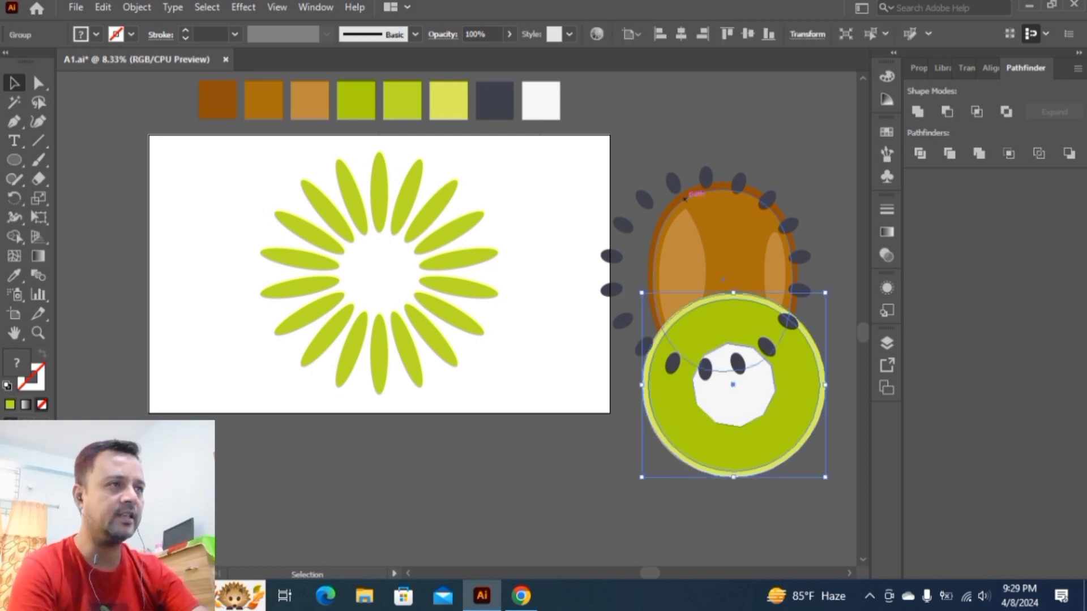
click(680, 34)
click(747, 34)
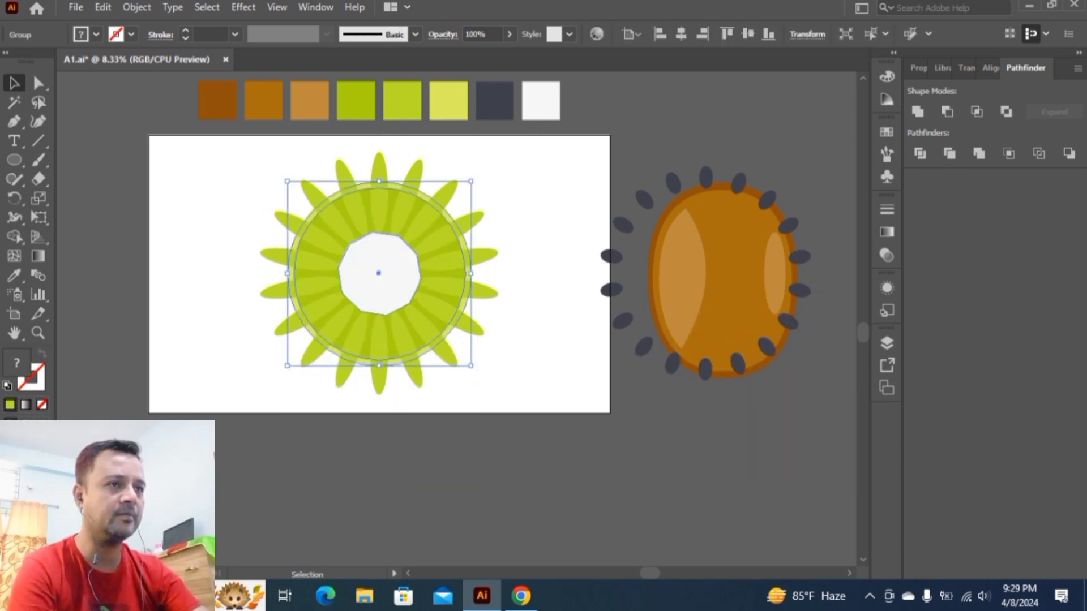
key(ctrl+shift+a)
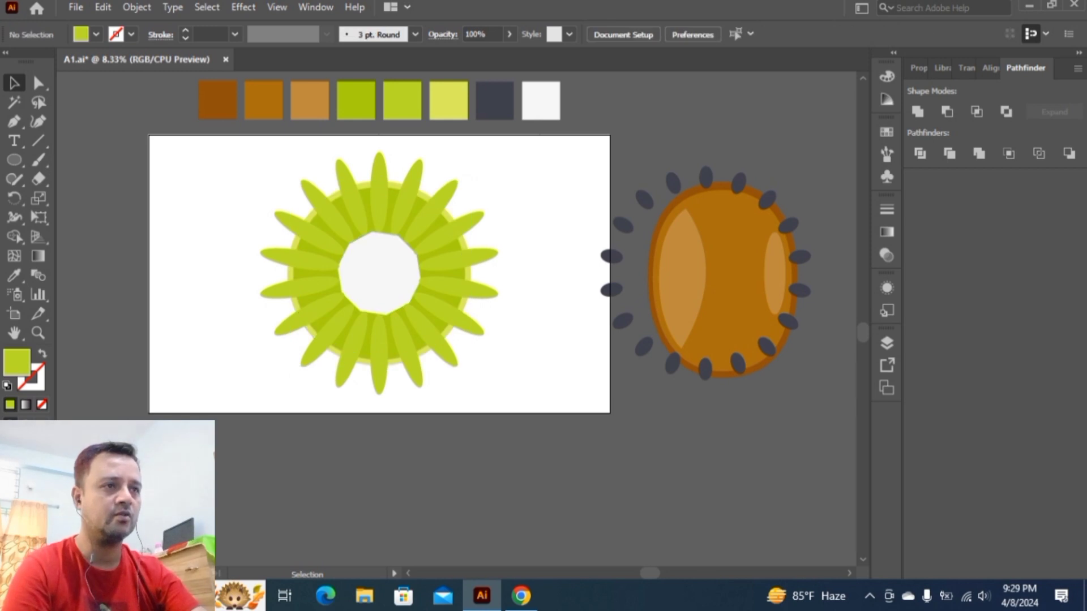
- Enlarge the green slice group proportionally about its centre until its pale rim surrounds the tips of all rays
click(423, 353)
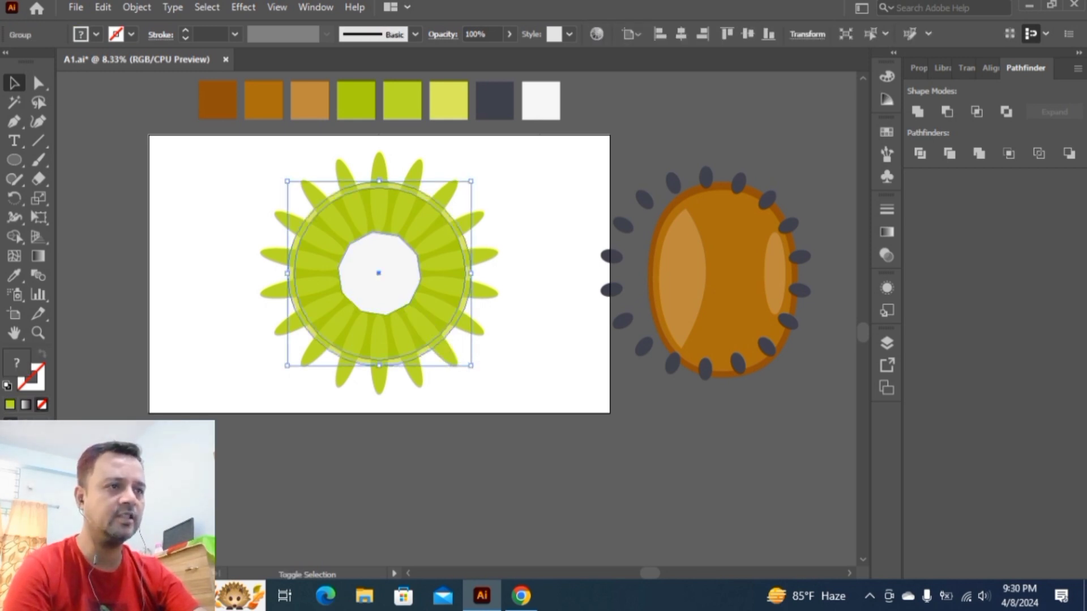
key(ctrl+shift+a)
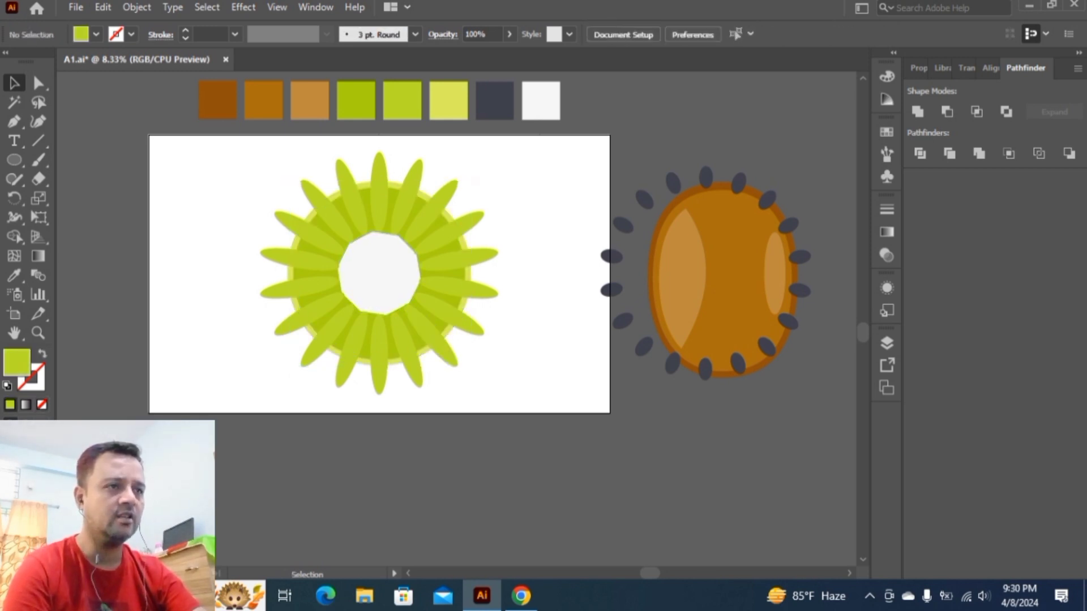
click(424, 348)
drag(471, 366, 512, 407)
key(ctrl+shift+a)
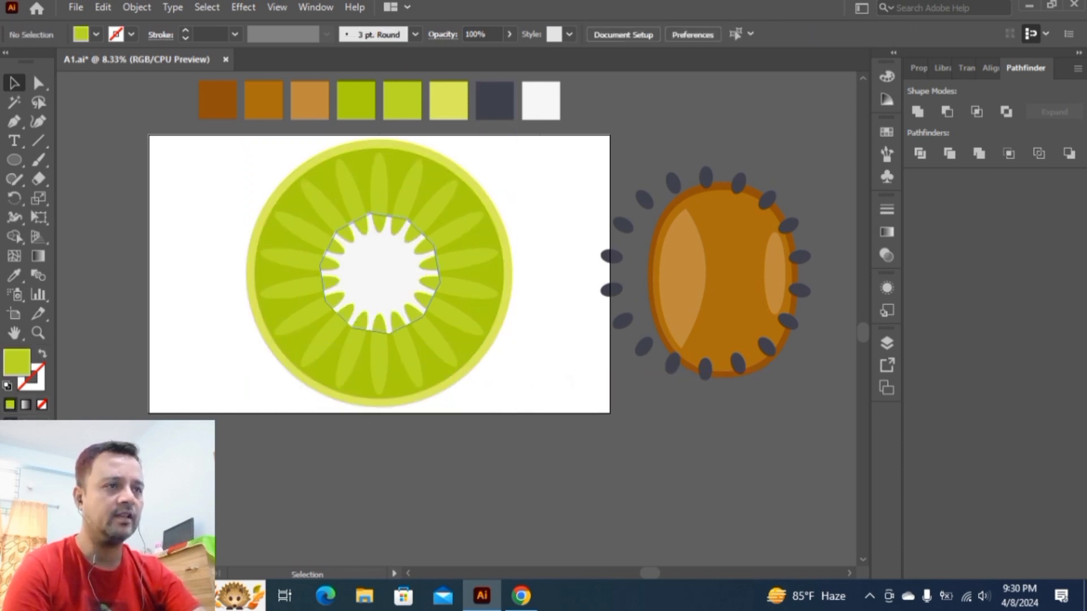
- Ungroup the slice and shrink its off-white core polygon about its centre until it sits inside the inner ends of the rays
click(378, 273)
right_click(378, 273)
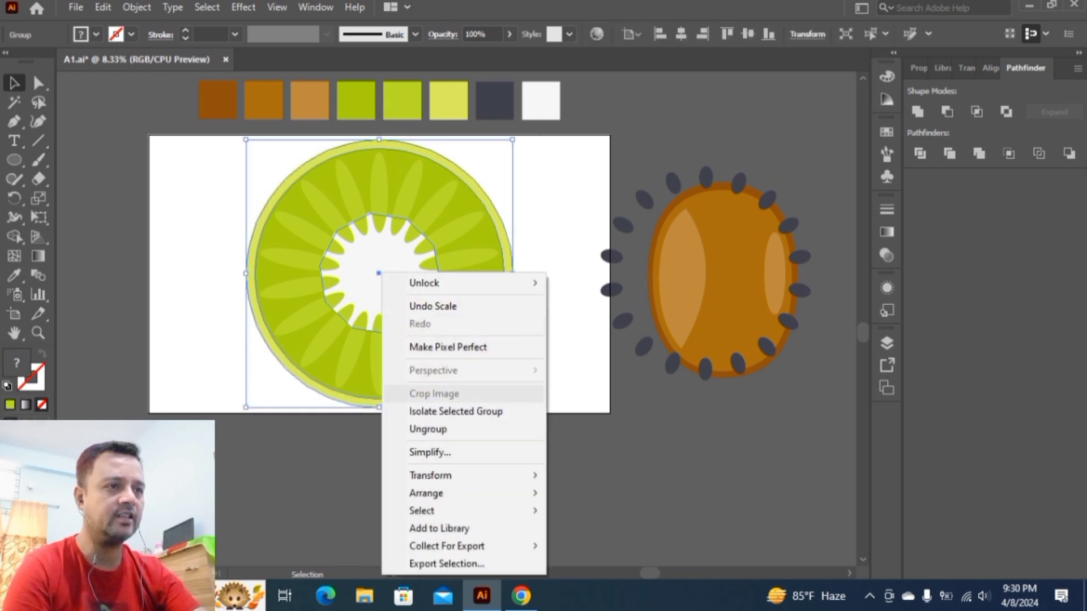
click(461, 430)
key(ctrl+shift+a)
click(411, 305)
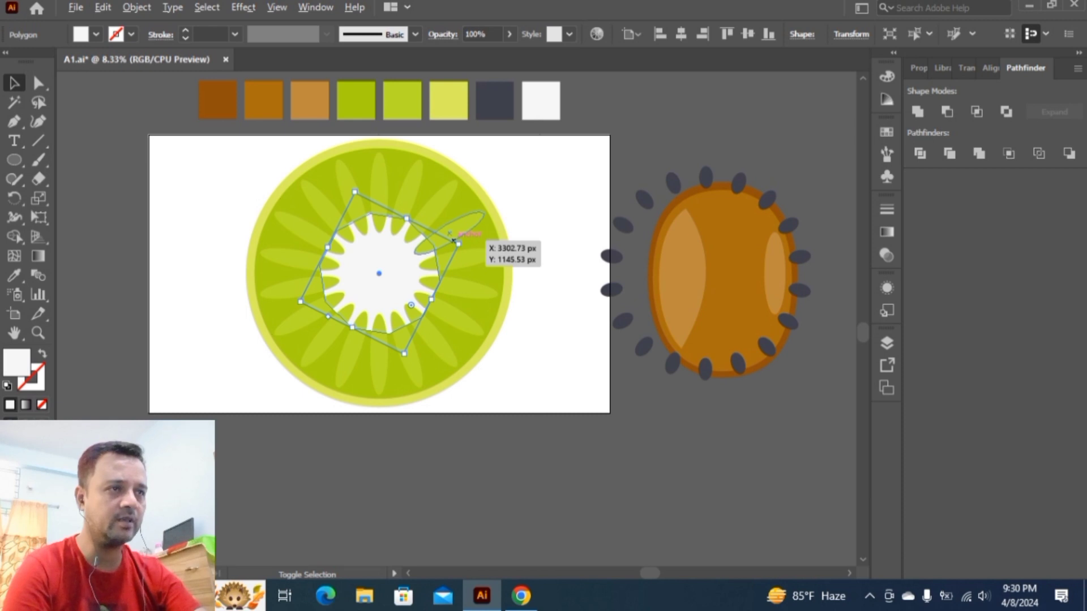
drag(455, 241, 431, 259)
click(577, 406)
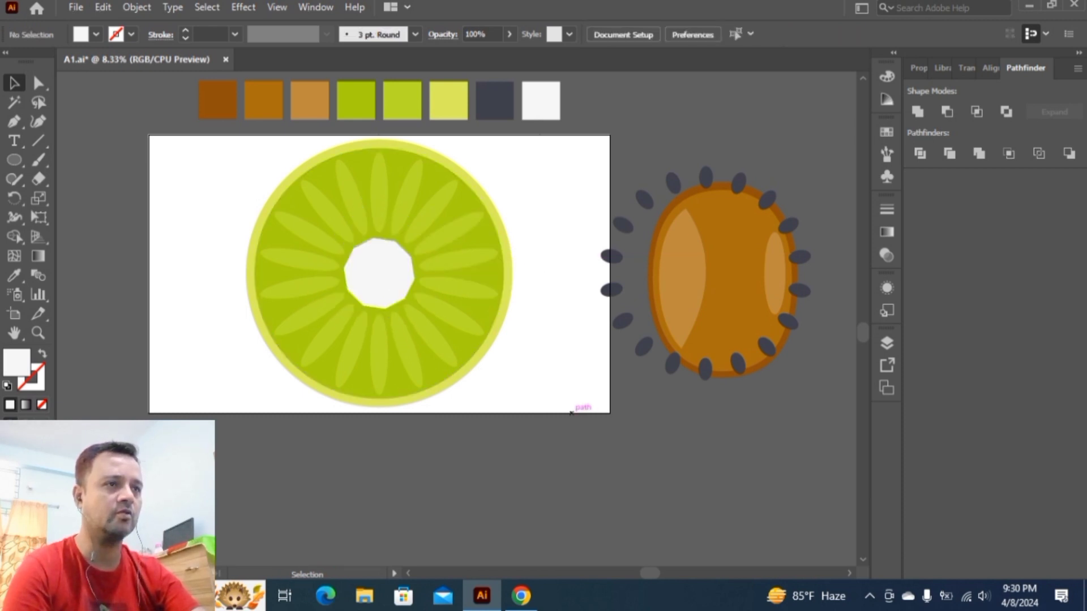
- Bring the ring of dark seeds beside the artboard to the front
click(616, 291)
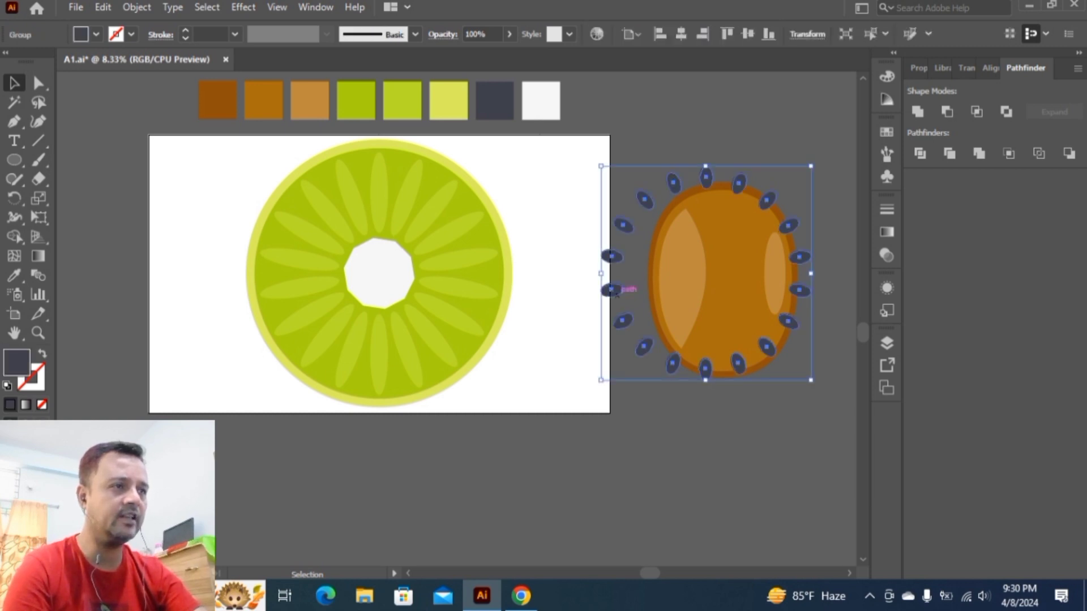
right_click(616, 291)
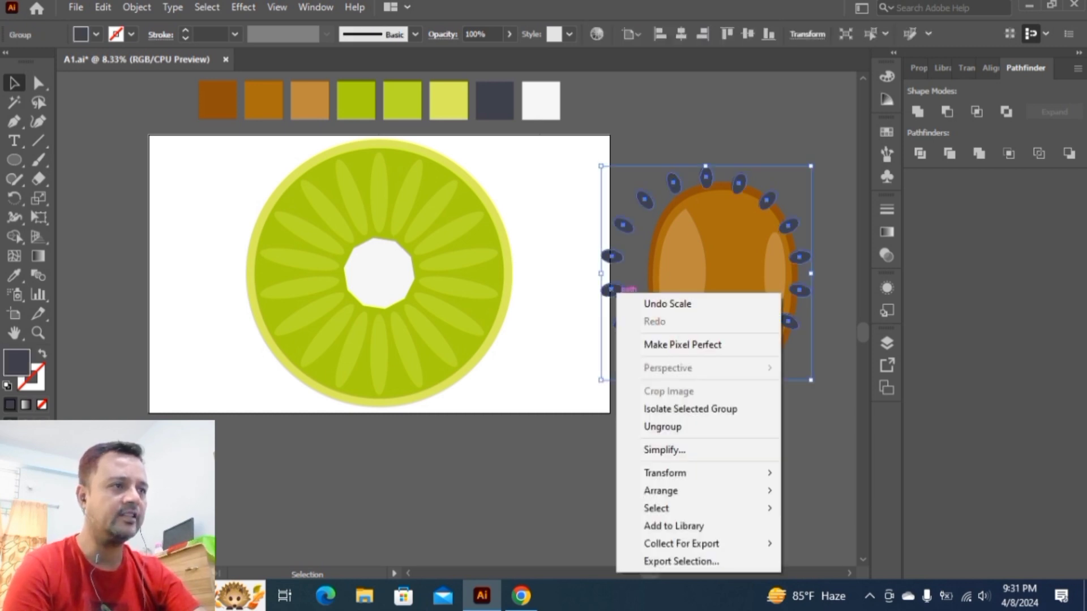
mouse_move(661, 490)
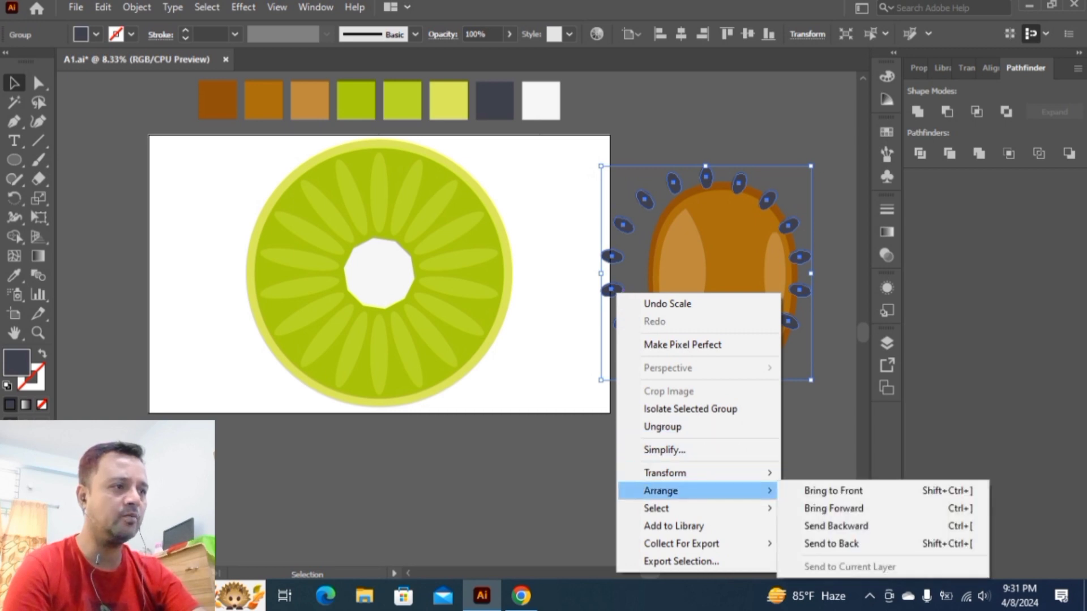
click(833, 491)
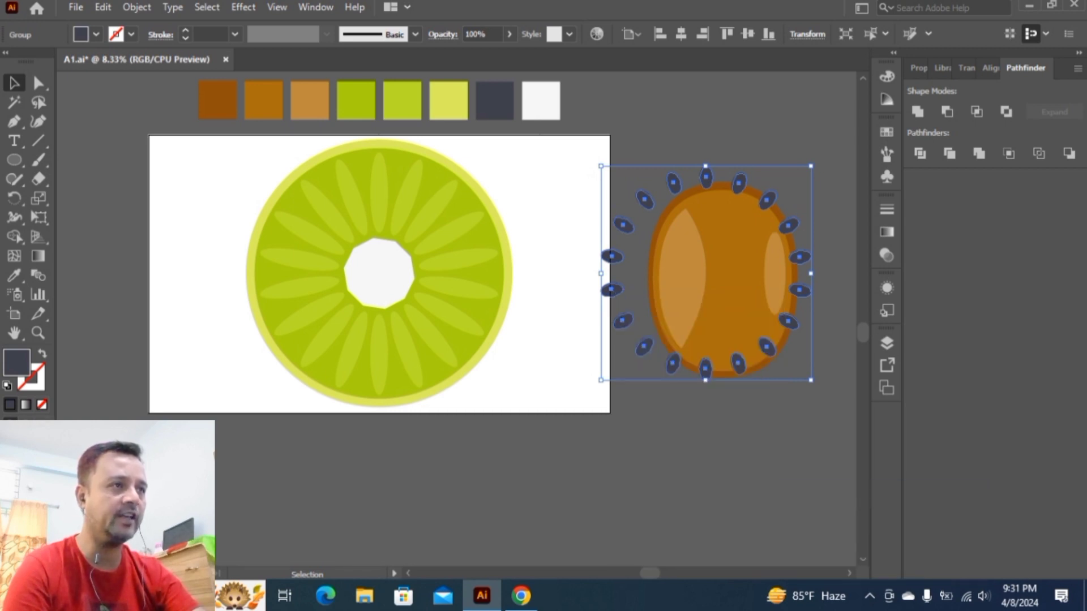
- Centre the seed ring on the artboard and scale it down about its centre so the seeds closely surround the off-white core
click(681, 34)
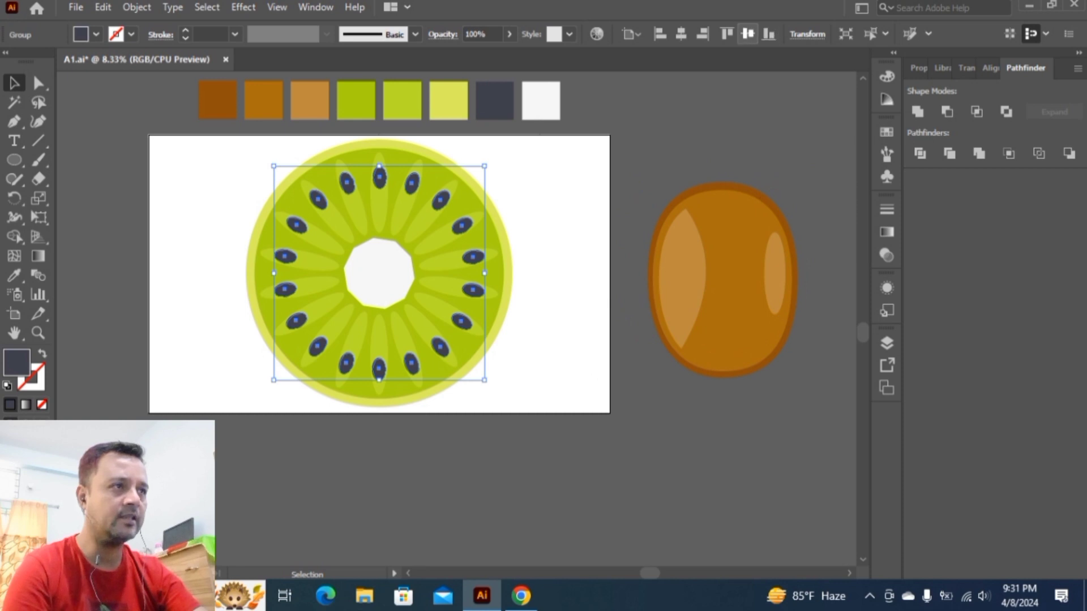
click(747, 34)
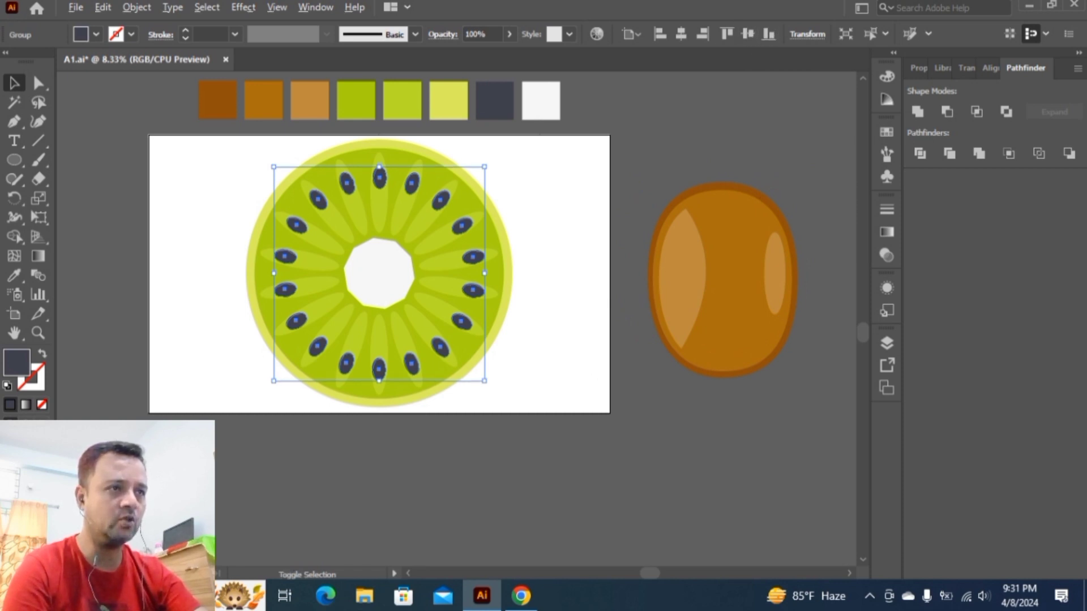
drag(484, 167, 449, 211)
key(ctrl+shift+a)
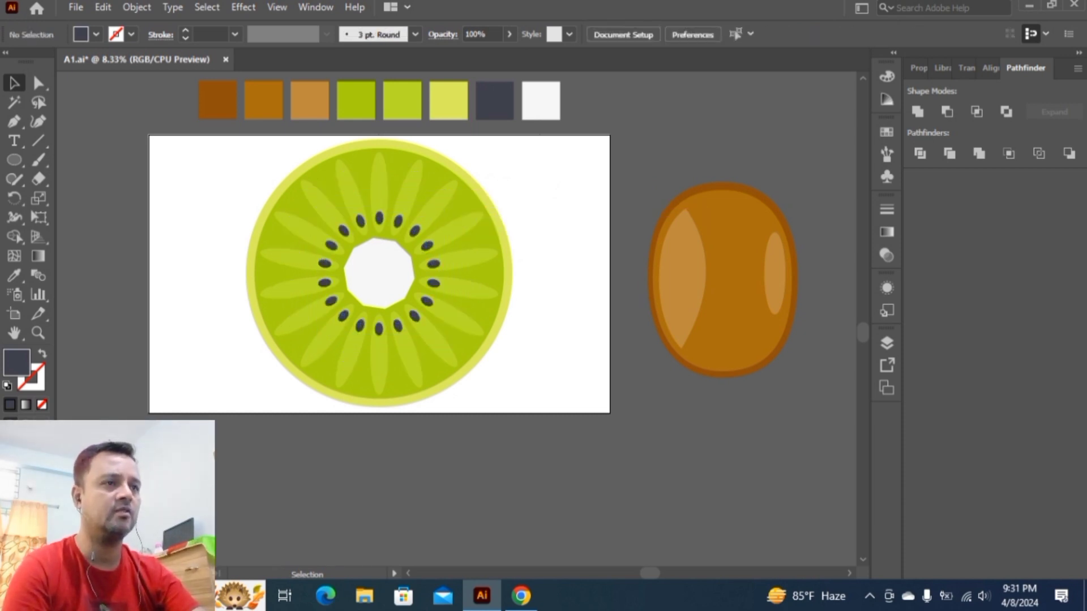
- Group all parts of the kiwi slice and scale the group down proportionally about its centre on the artboard
scroll(499, 292, up, 1)
drag(228, 194, 536, 477)
key(a)
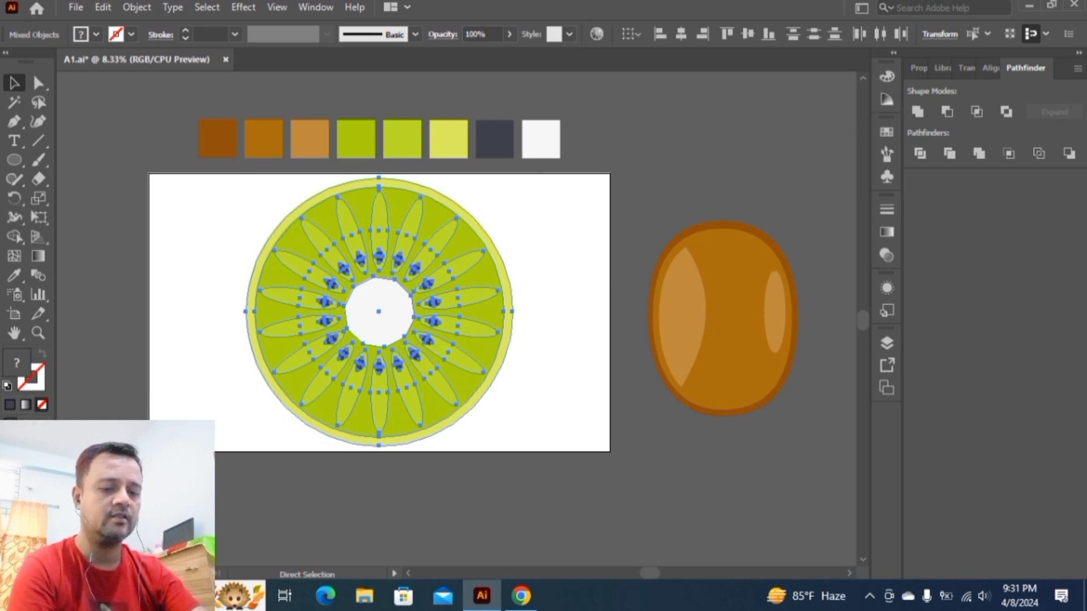
key(ctrl+g)
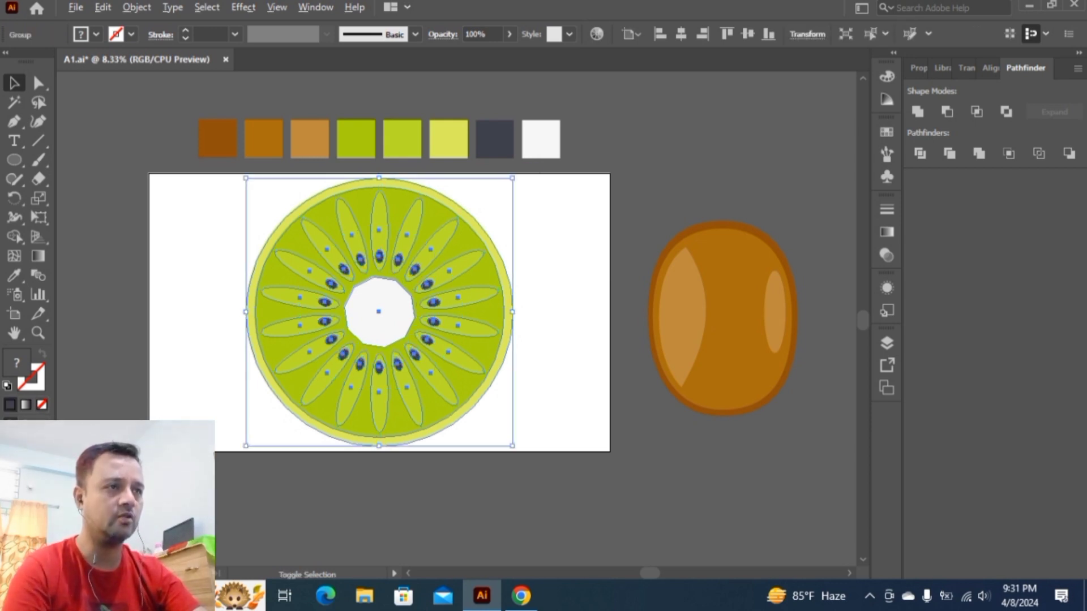
drag(512, 178, 477, 214)
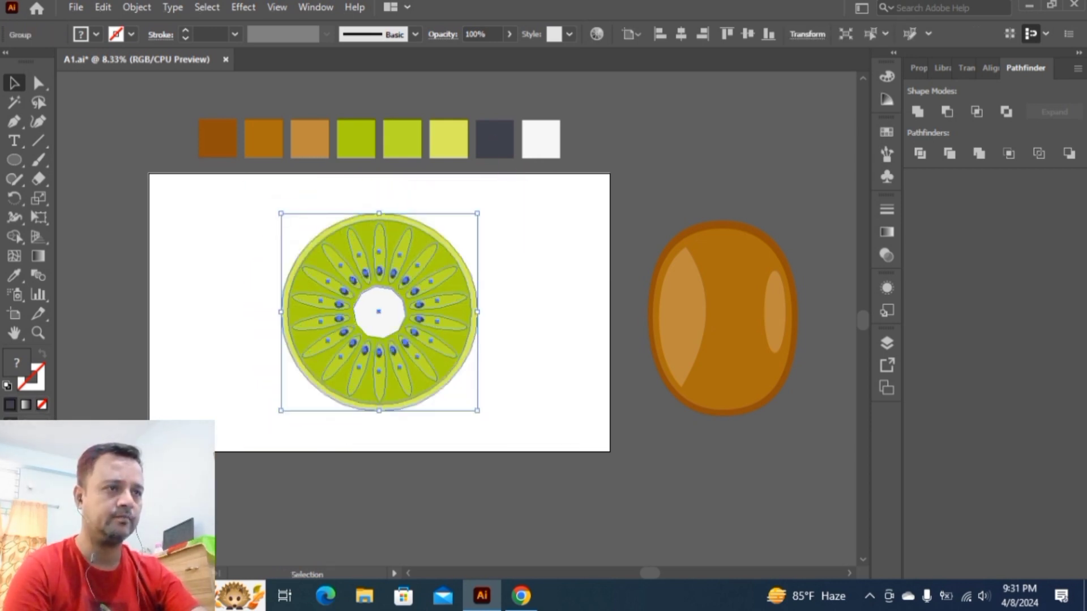
click(509, 226)
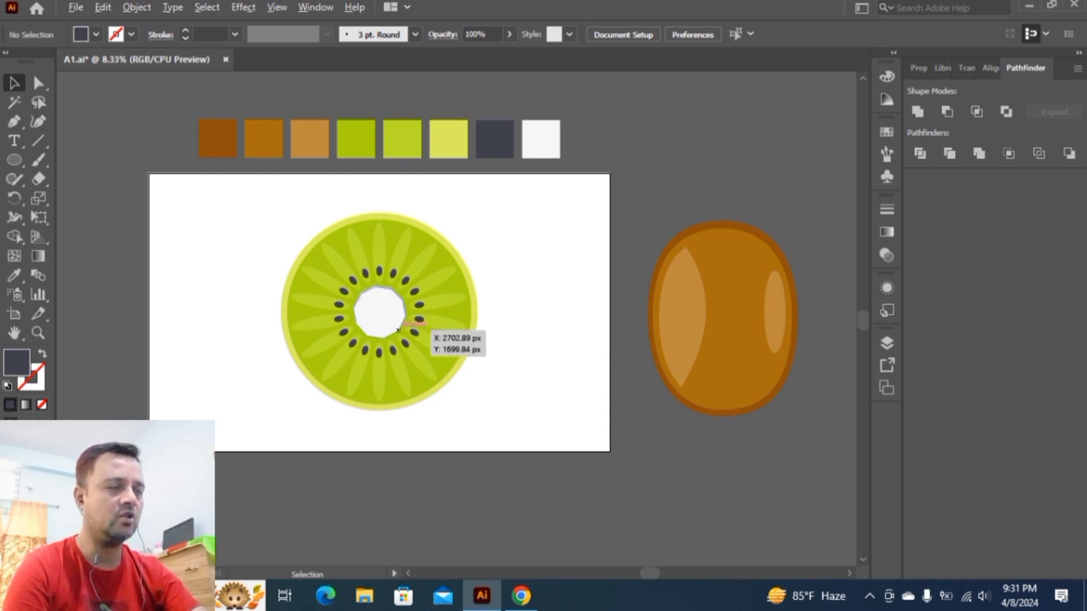
- Place a copy of the grouped kiwi slice outside the artboard, overlapping the upper part of the whole brown fruit
drag(399, 329, 729, 272)
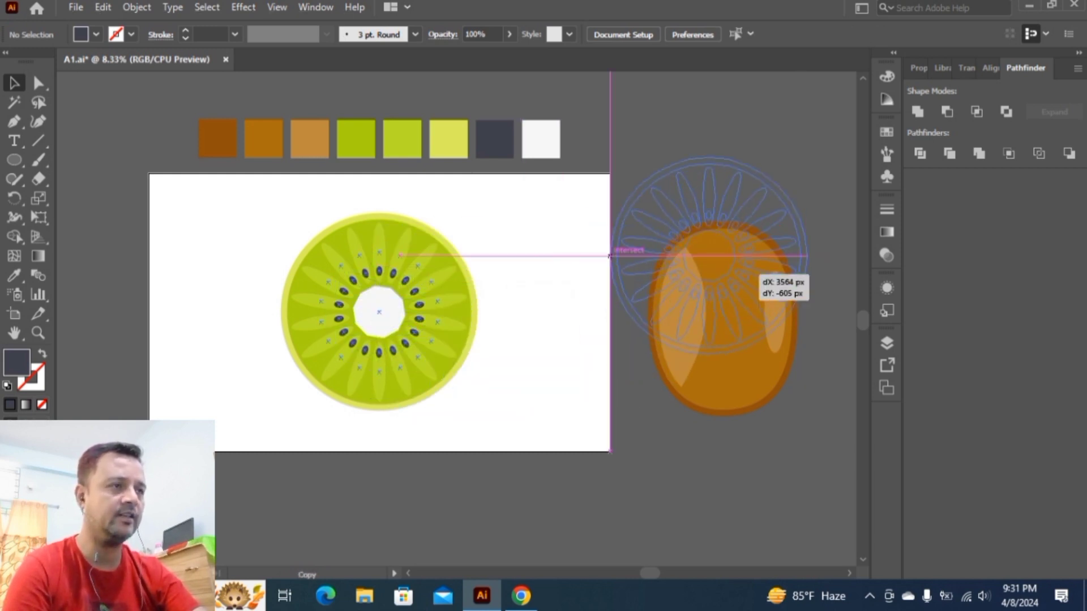
drag(609, 256, 610, 256)
key(ctrl+shift+a)
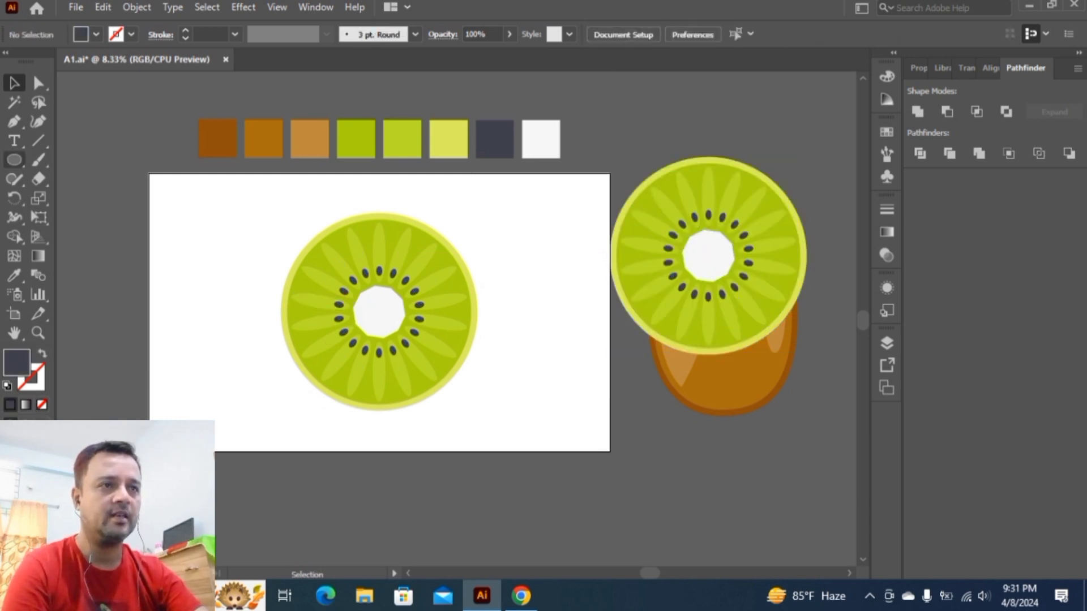
- Draw a circle slightly smaller than the slice over its upper-left side and fill it with the dark brown of the whole fruit's outline
click(14, 161)
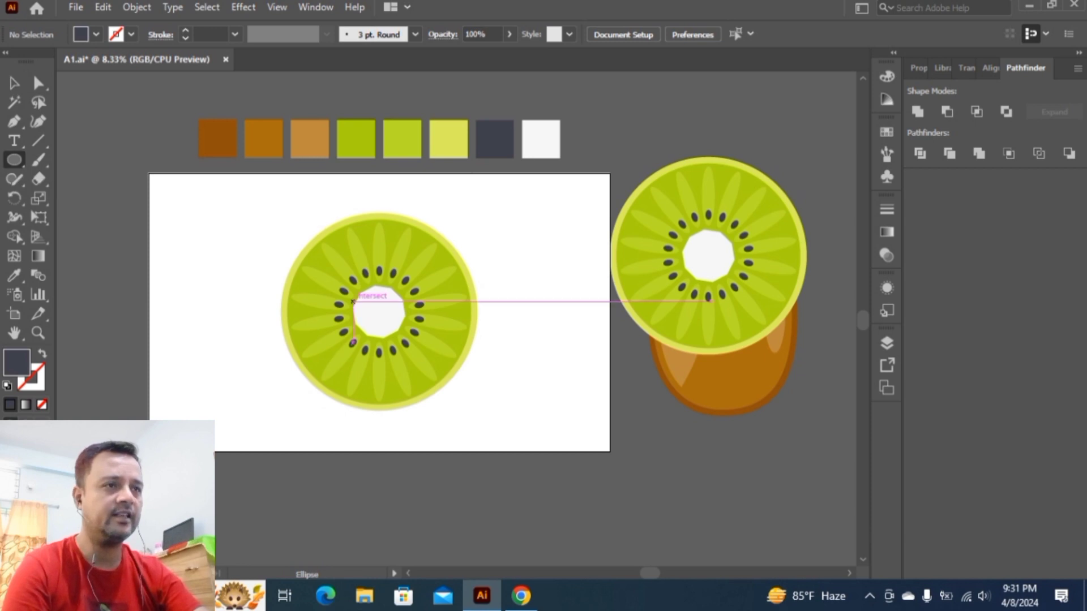
drag(256, 282, 332, 376)
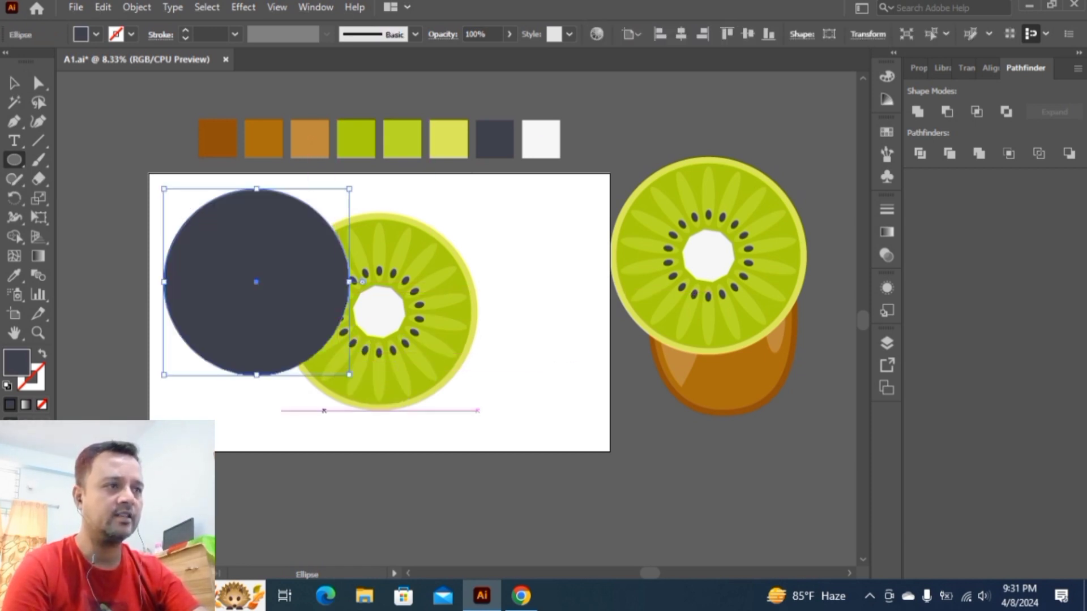
key(i)
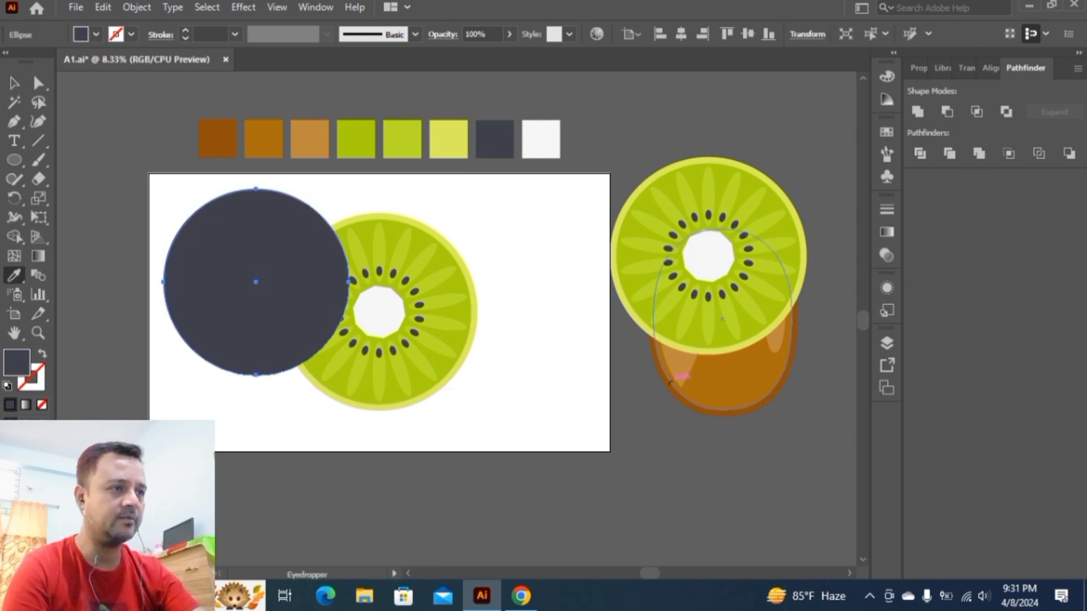
click(666, 384)
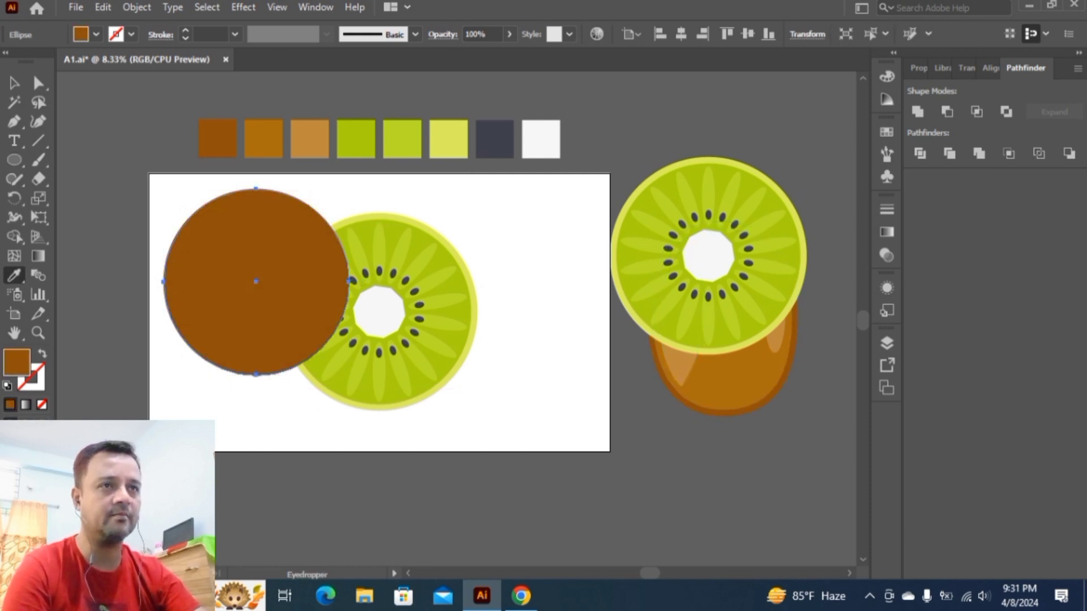
- Bring the kiwi slice on the artboard to the front, above the brown circle
click(14, 83)
click(430, 348)
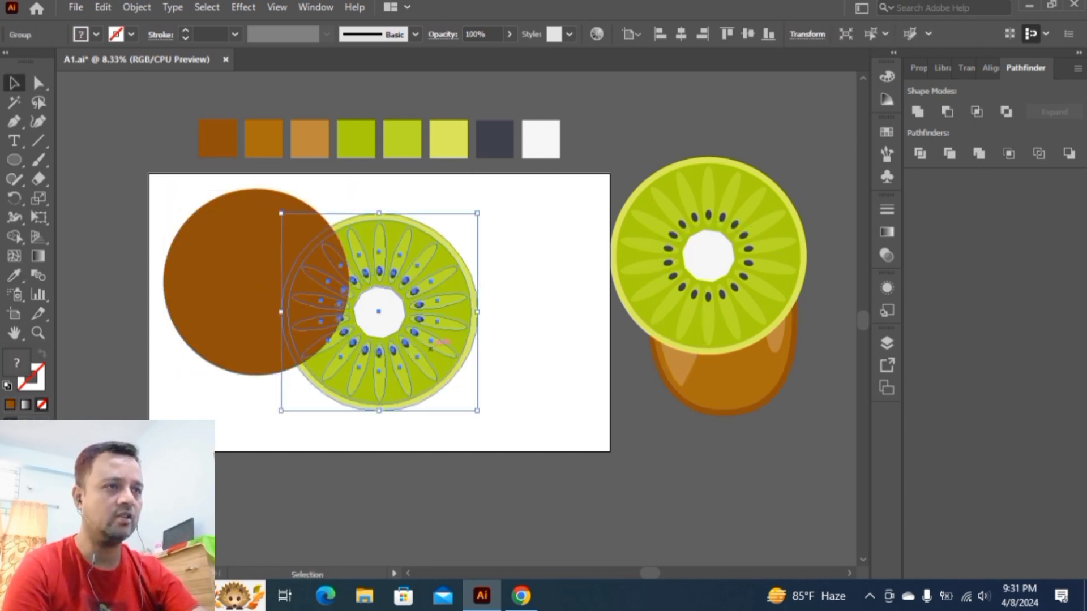
right_click(430, 347)
mouse_move(498, 262)
click(651, 265)
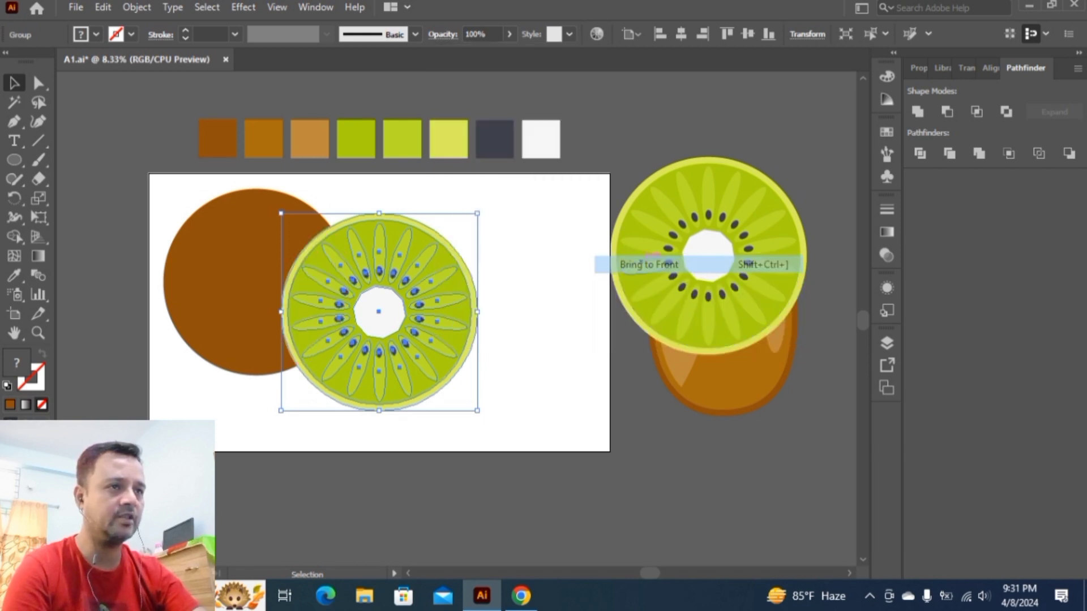
key(ctrl+shift+a)
- Centre the brown circle horizontally and vertically on the artboard, directly behind the kiwi slice
click(256, 282)
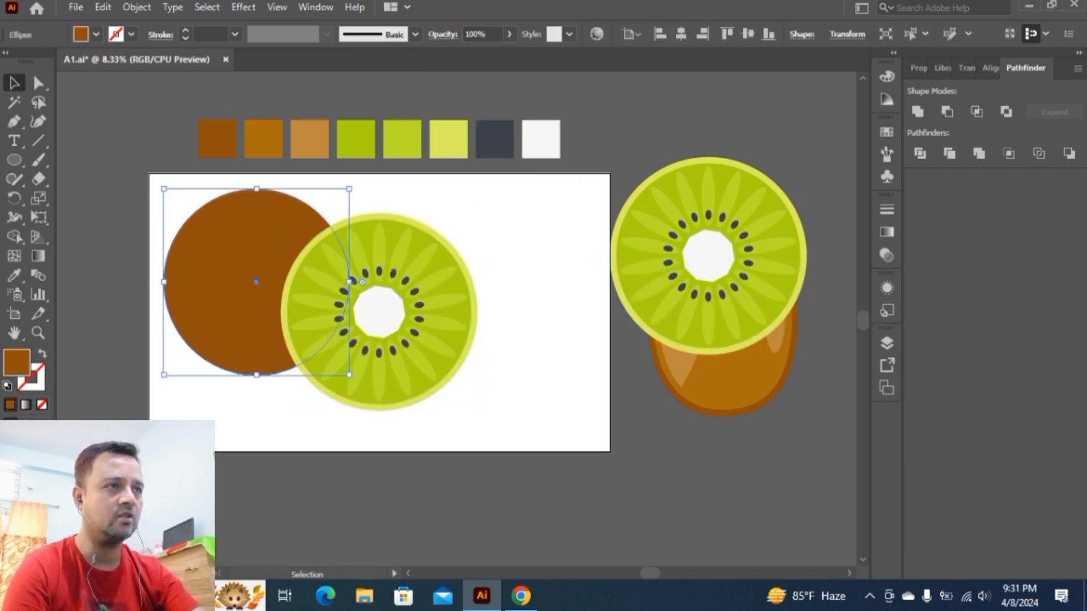
click(681, 34)
click(748, 34)
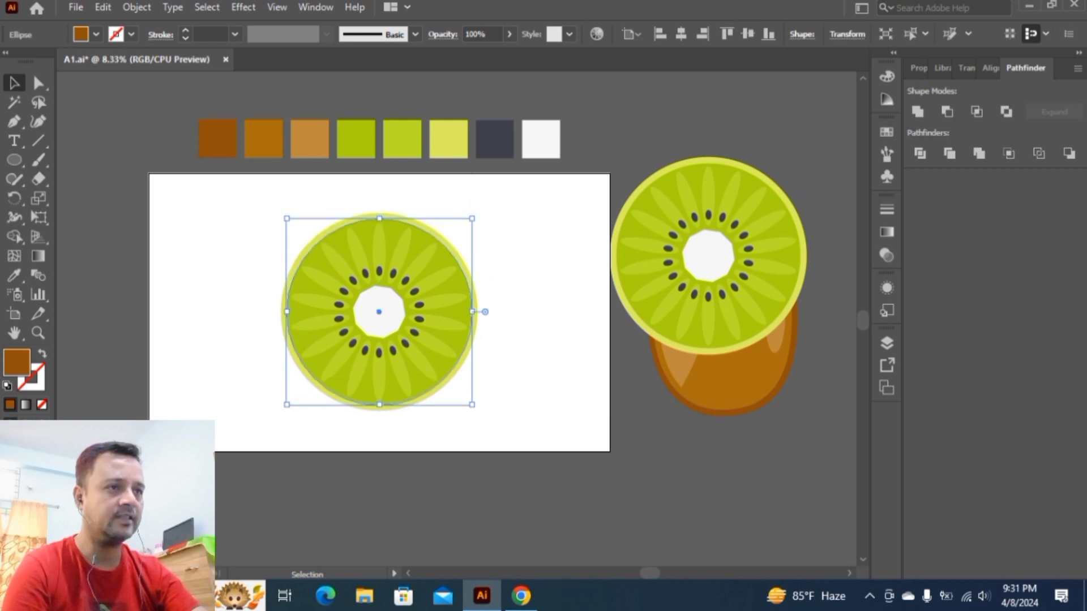
- Enlarge the brown circle from its centre until it forms a thin rim around the kiwi slice
drag(472, 404, 481, 415)
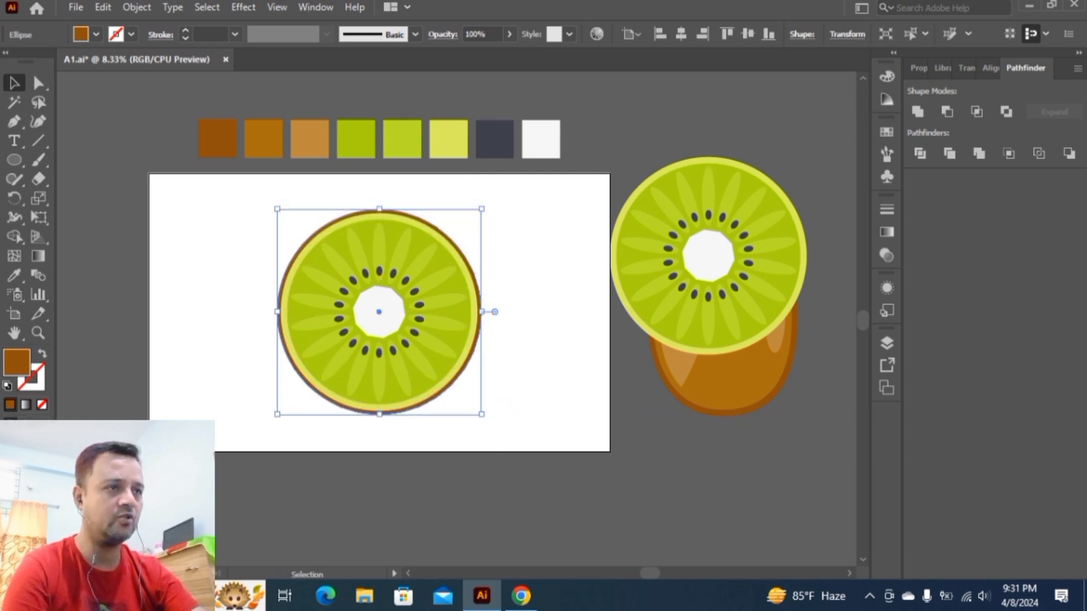
click(508, 406)
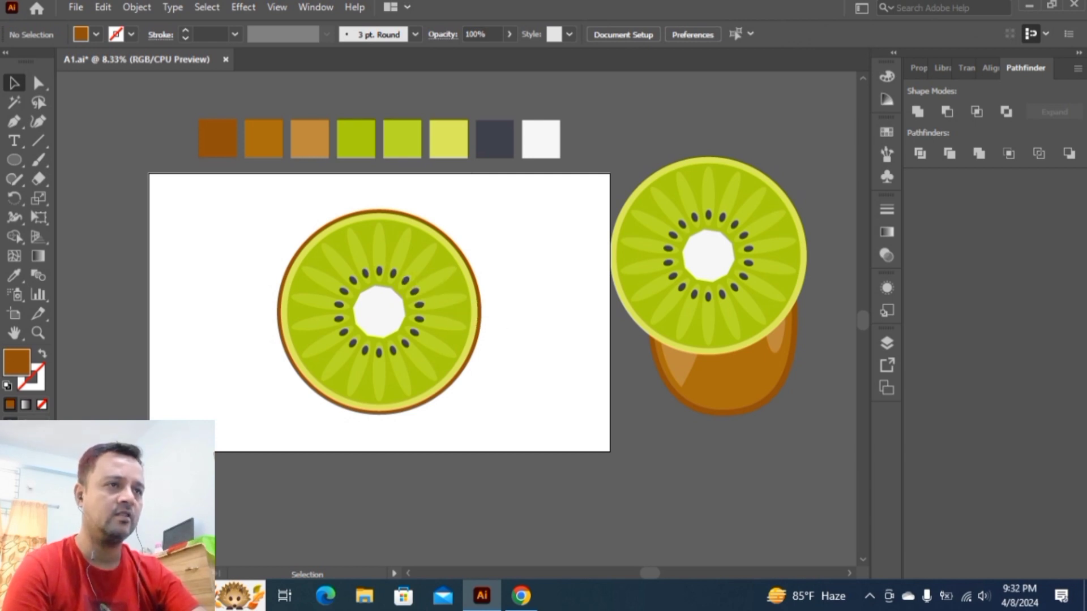
- Group the kiwi slice with its brown rim, shrink the group and move it to the artboard's upper-left area
drag(234, 221, 573, 446)
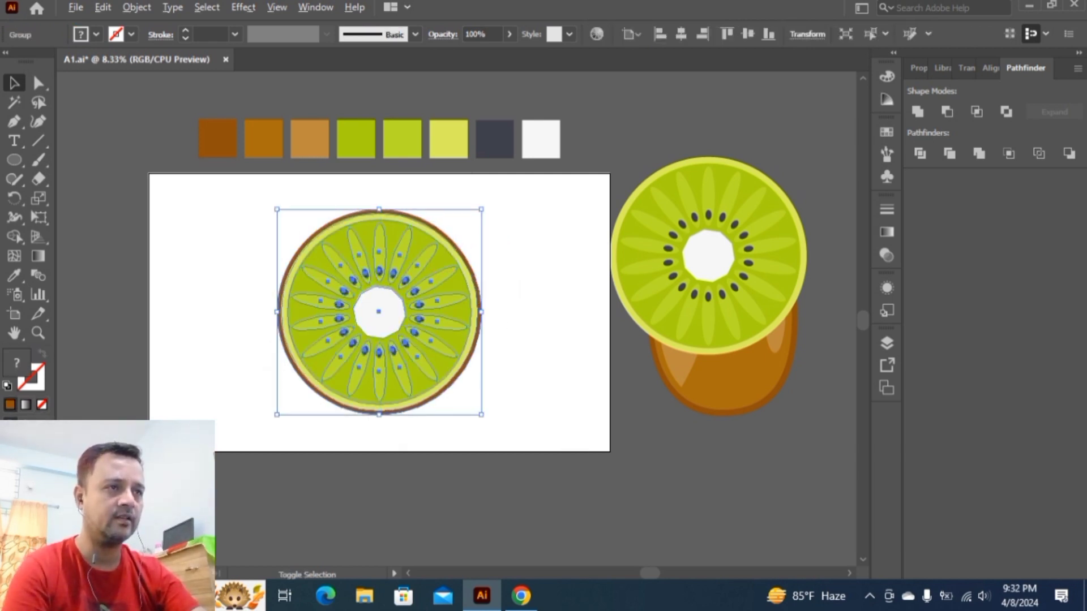
drag(482, 209, 470, 229)
drag(453, 310, 310, 280)
key(ctrl+shift+a)
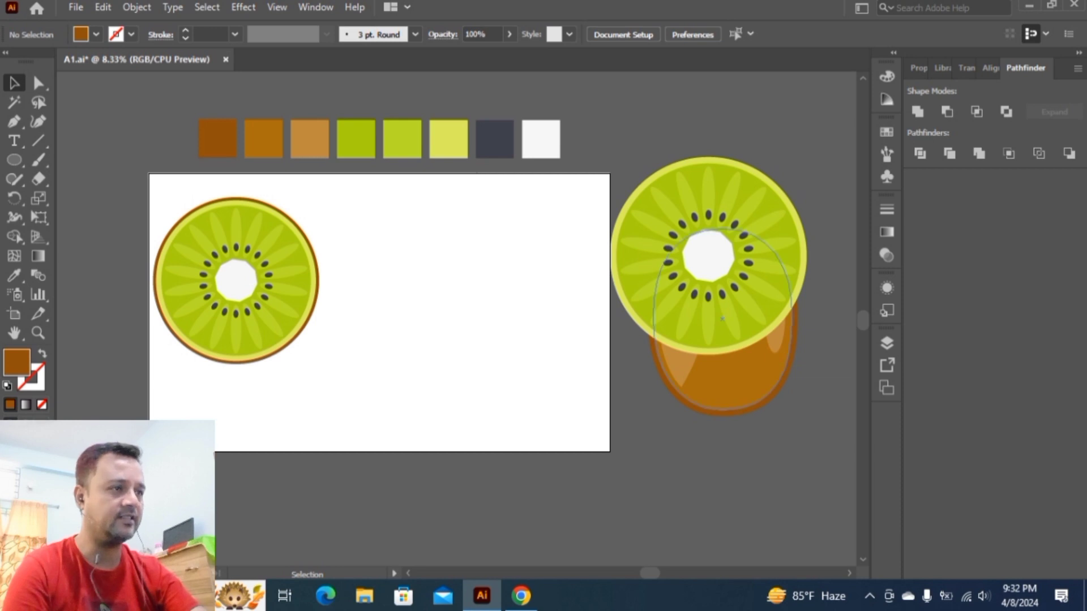
- Move the whole brown fruit onto the artboard and the brown-rimmed slice outside it, below the rimless slice
click(679, 378)
drag(783, 391, 538, 415)
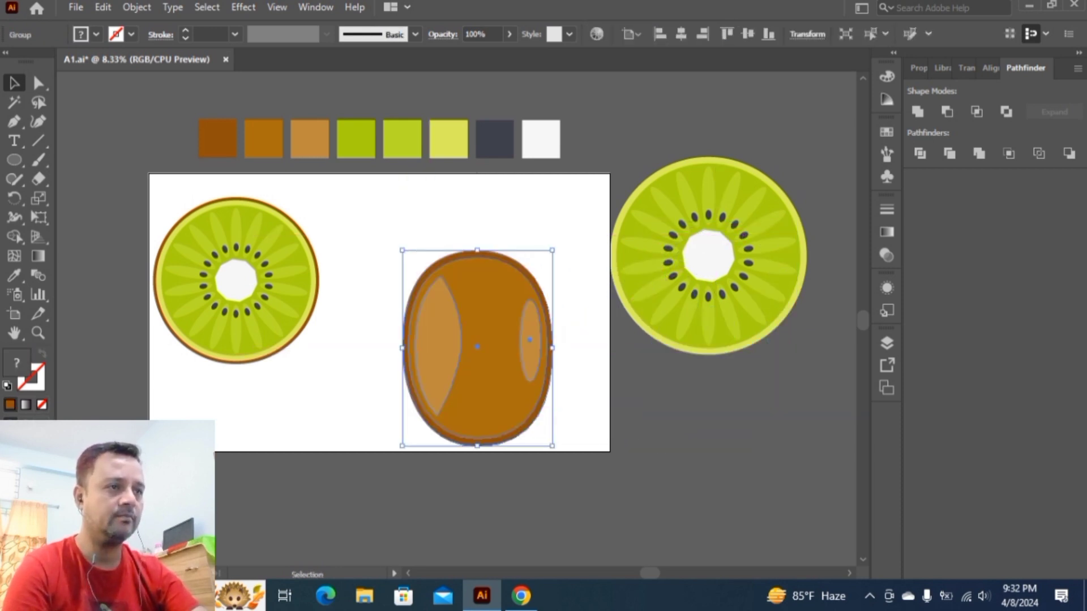
drag(498, 362, 493, 363)
click(266, 297)
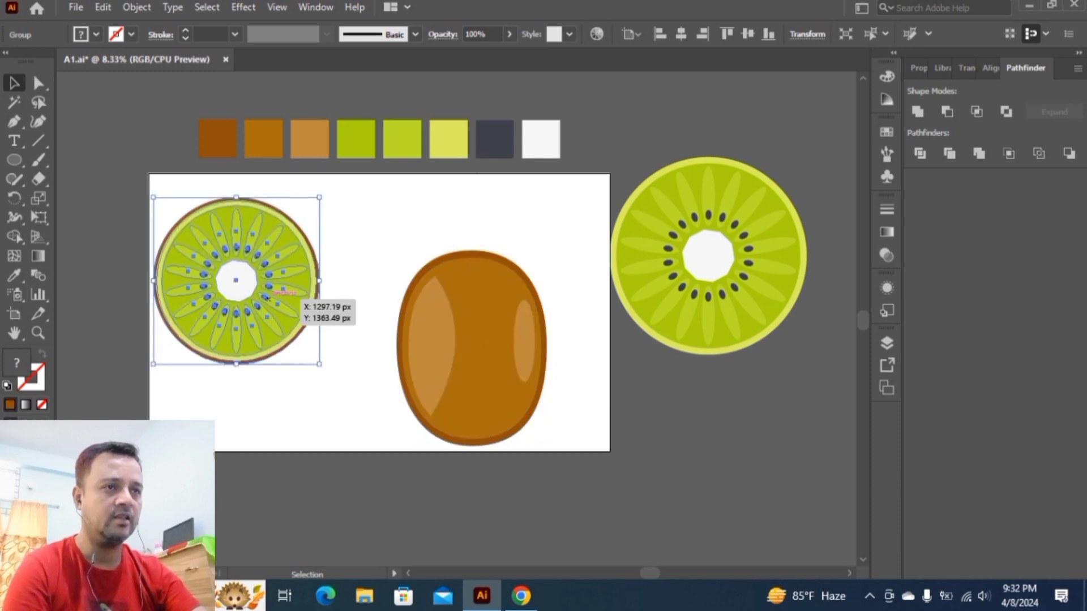
drag(266, 297, 773, 481)
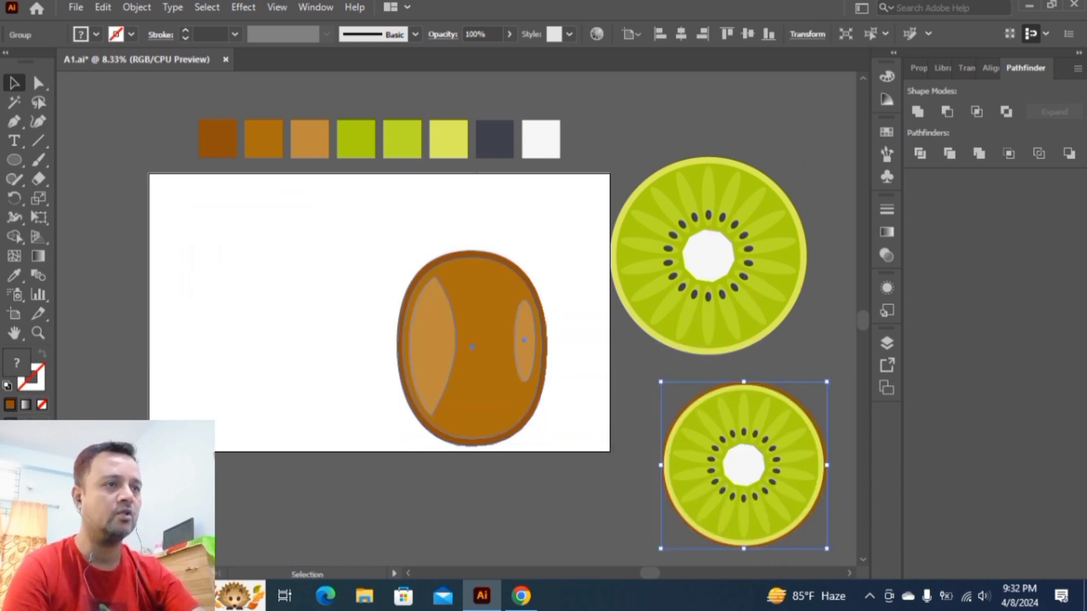
- Centre the whole brown fruit horizontally and vertically on the artboard
click(516, 396)
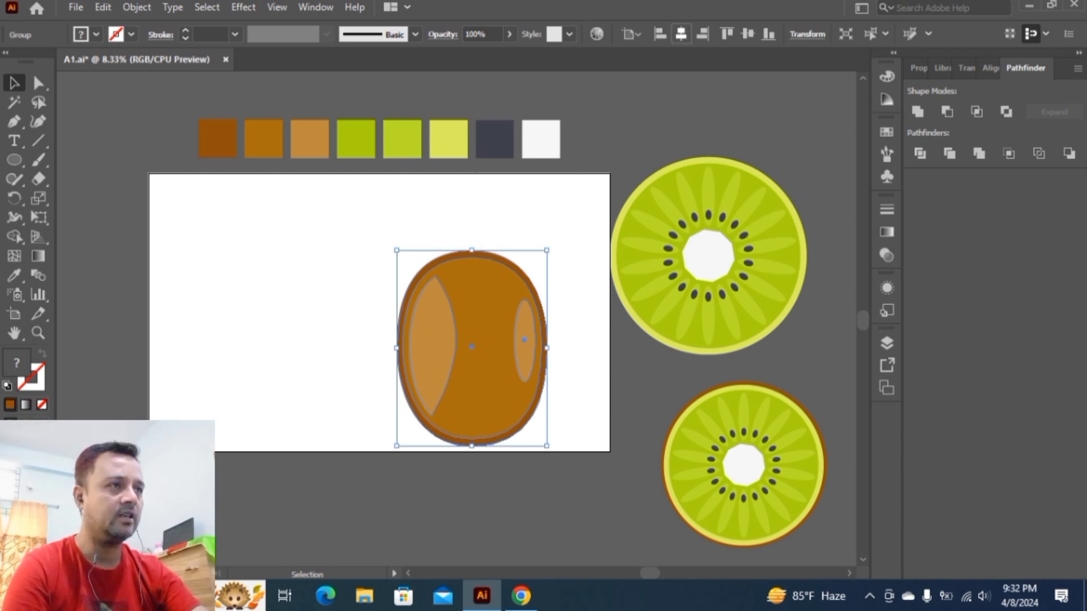
click(681, 34)
click(747, 34)
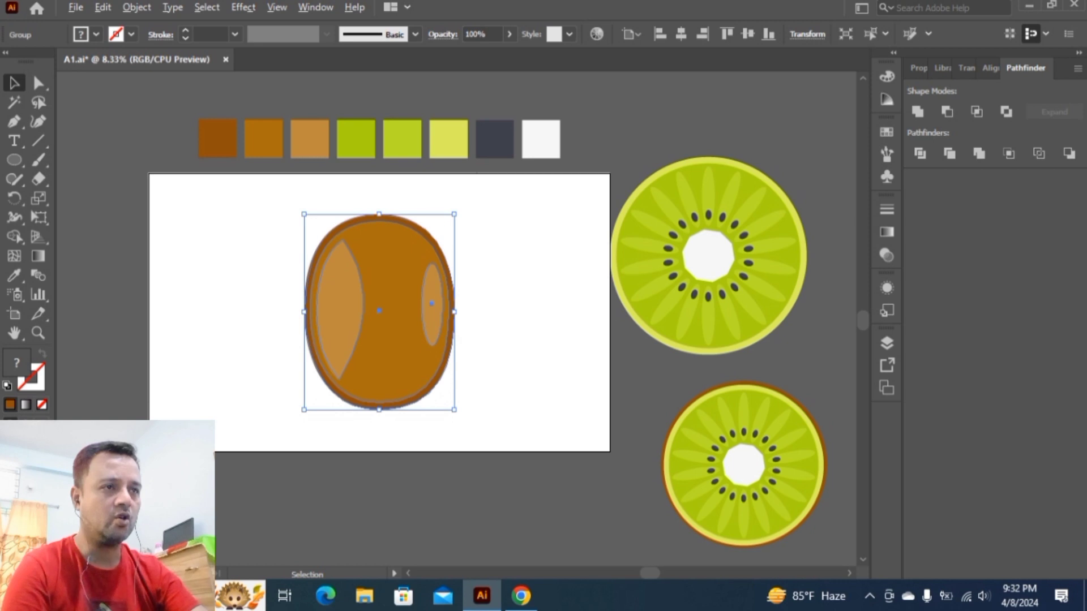
- Place a copy of the whole brown fruit over the artboard's left edge and slightly enlarge the centred original from its centre
drag(411, 318, 151, 285)
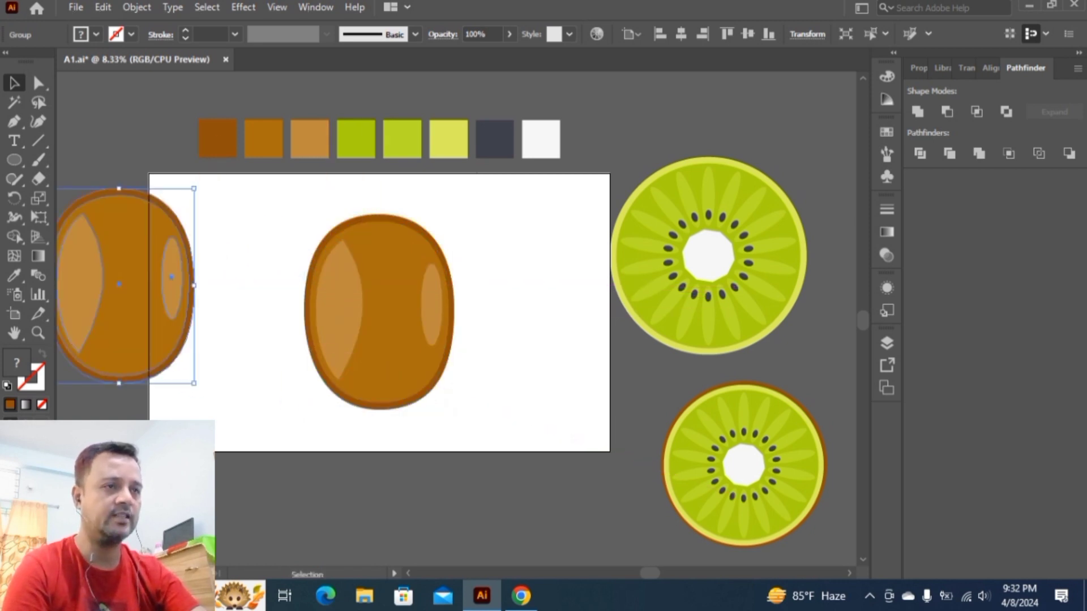
click(254, 339)
click(445, 346)
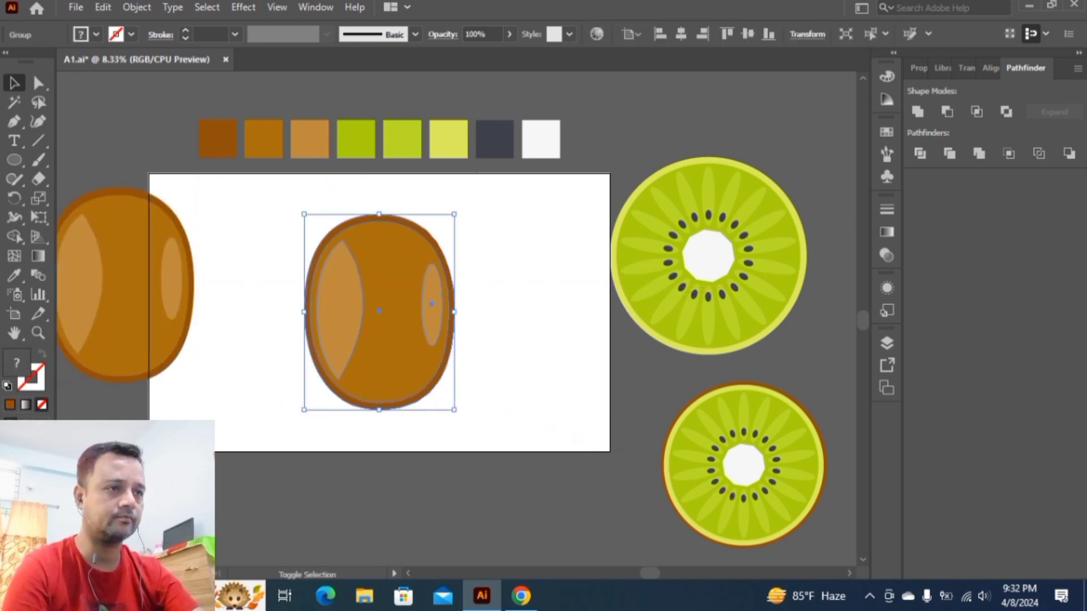
drag(454, 410, 468, 424)
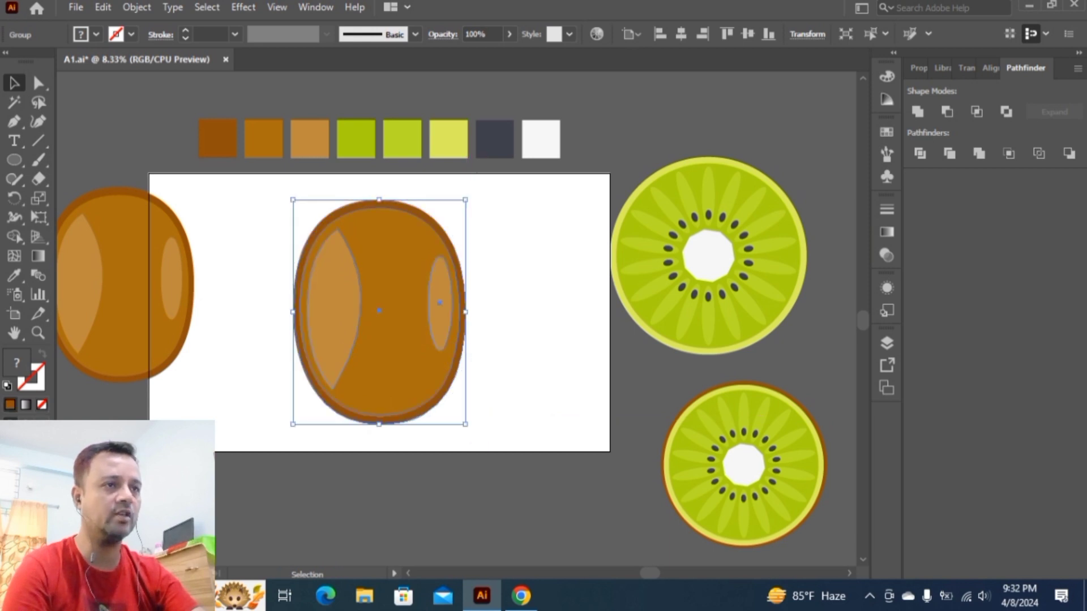
click(475, 446)
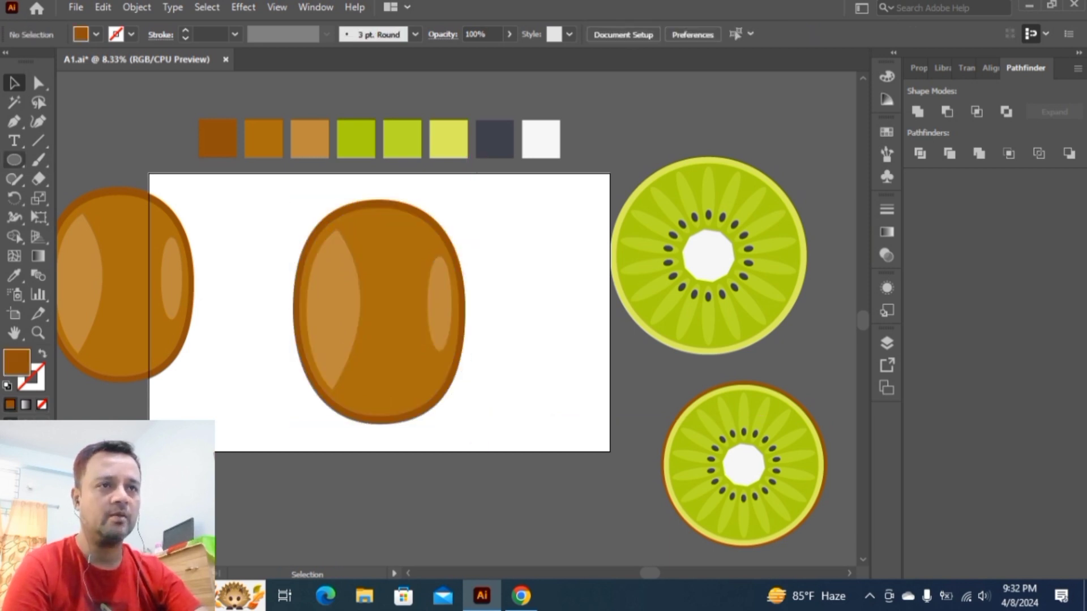
- Draw a wide rectangle covering the upper half of the centred brown fruit
click(14, 160)
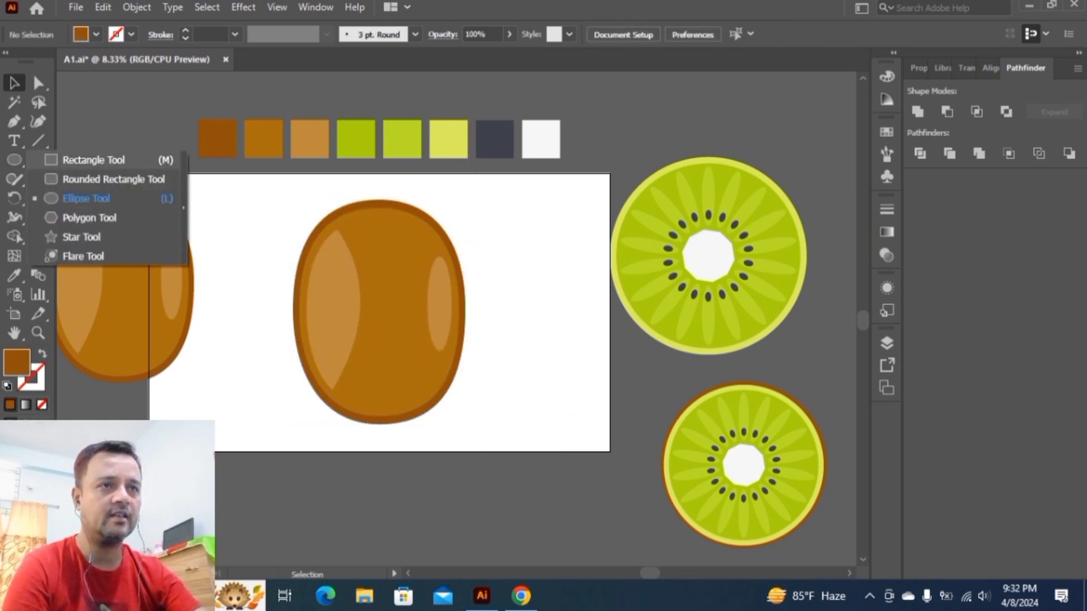
click(93, 160)
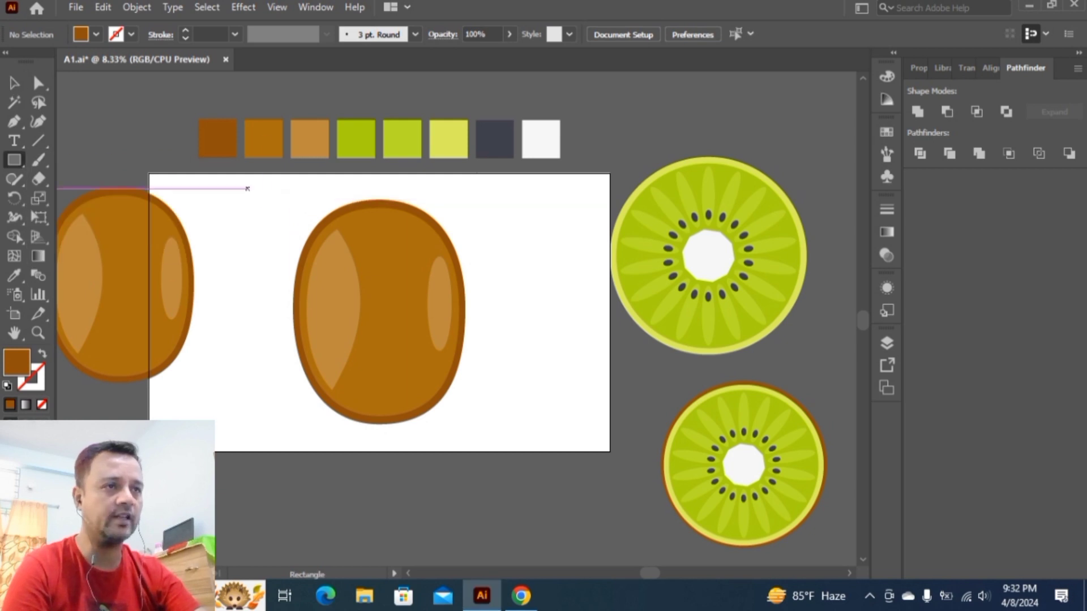
drag(248, 189, 522, 304)
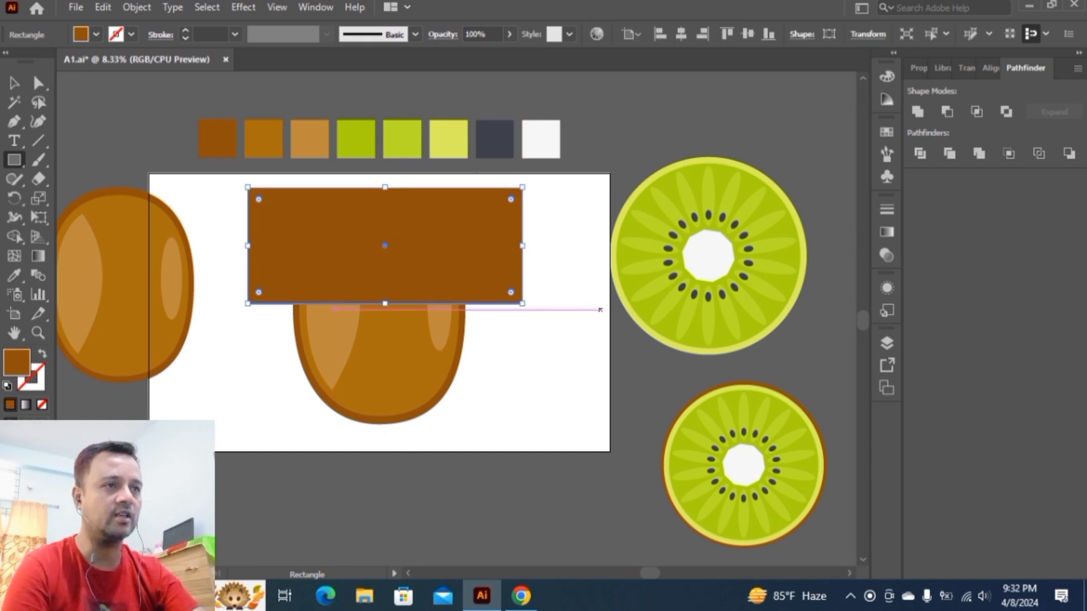
key(v)
key(ctrl+shift+a)
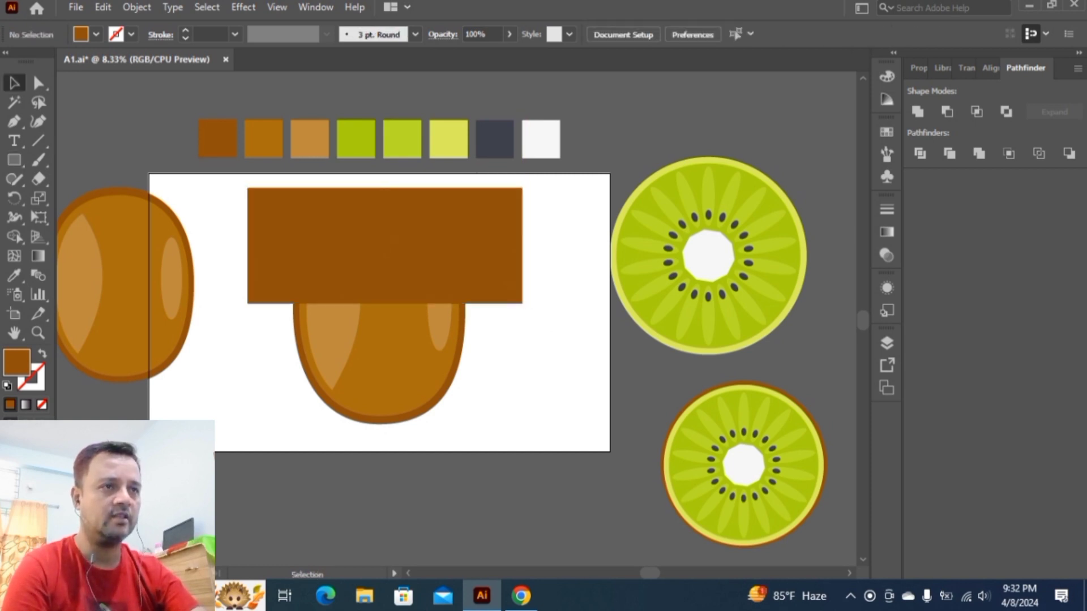
- Cut away the rectangle and the fruit's upper half with the Shape Builder, leaving only the lower half
drag(224, 180, 427, 390)
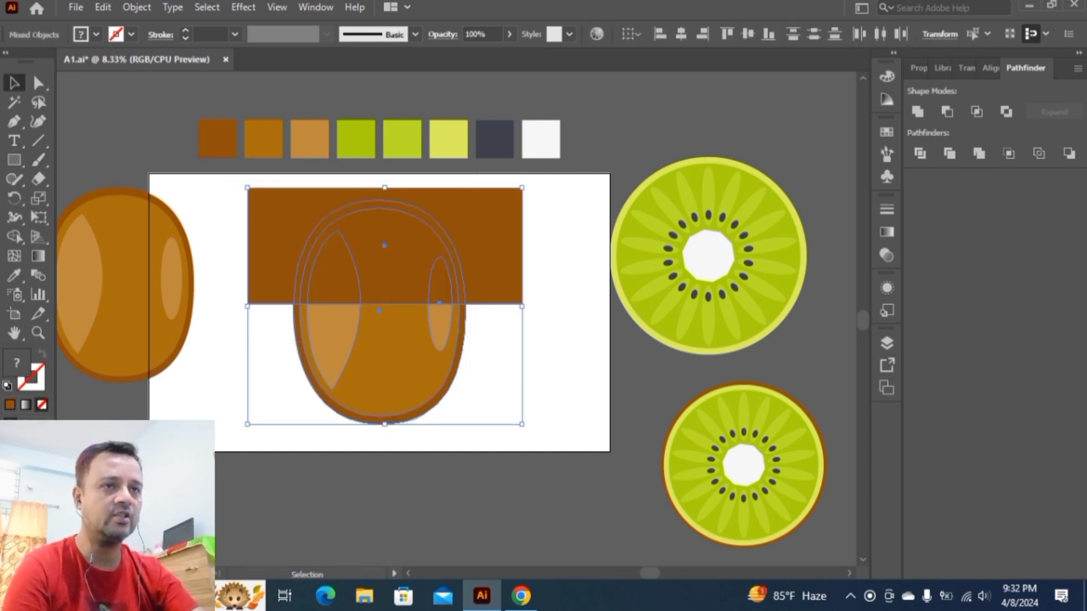
click(14, 236)
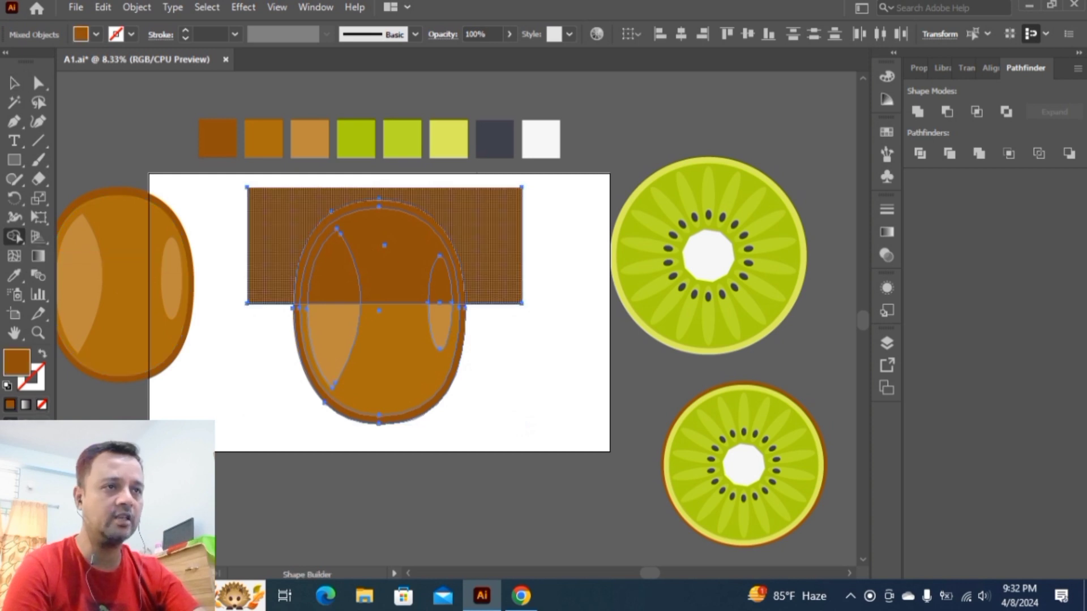
mouse_move(278, 226)
mouse_down()
mouse_move(304, 261)
mouse_move(440, 280)
mouse_up()
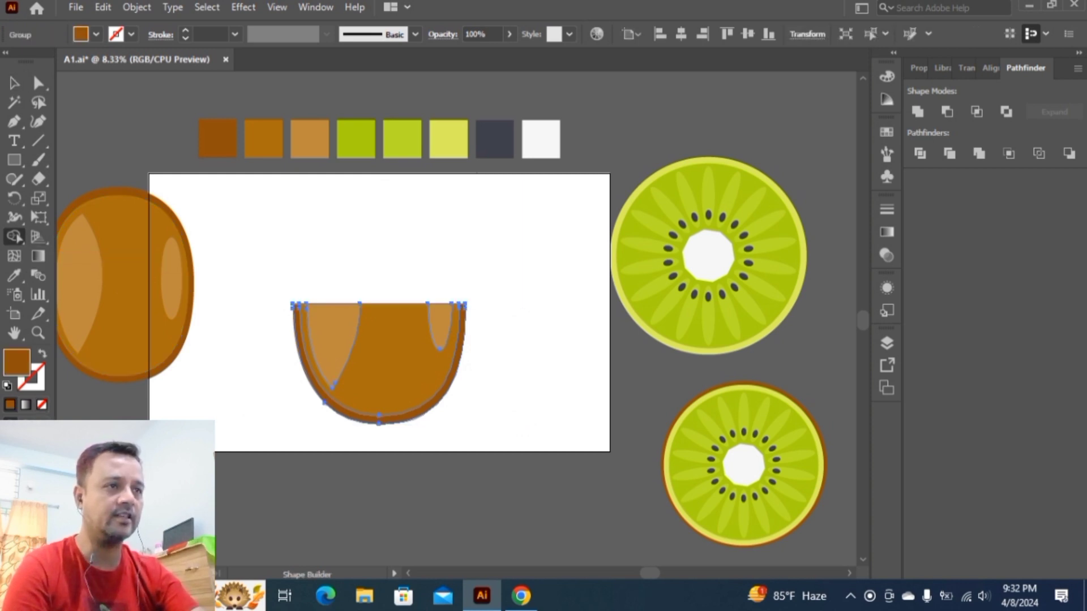
click(14, 82)
key(ctrl+shift+a)
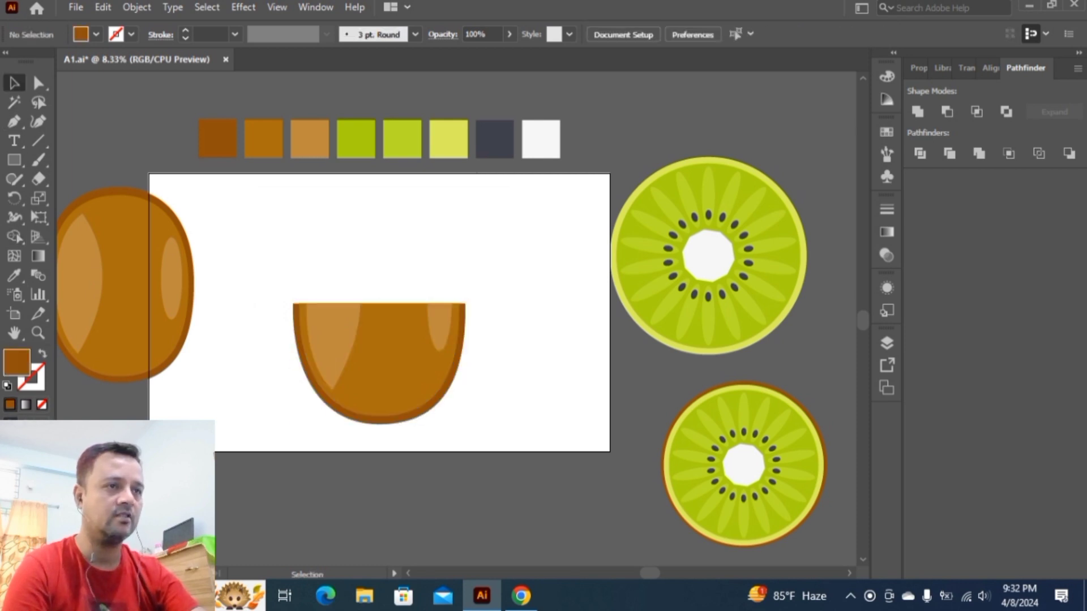
- Move the rimless kiwi slice onto the half fruit and shrink it to less than the half's width
click(679, 250)
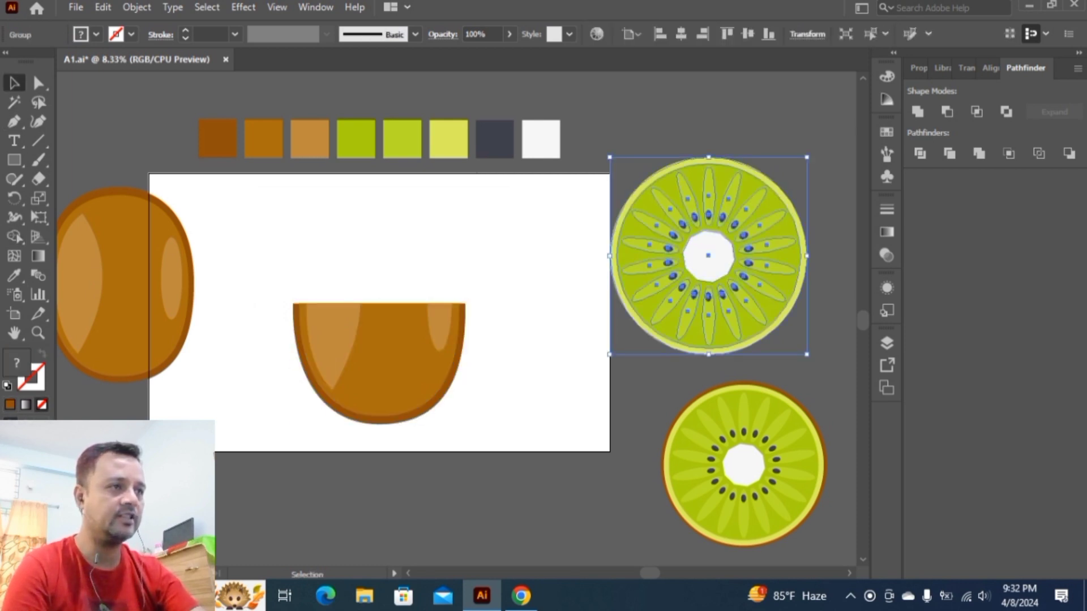
drag(708, 255, 390, 311)
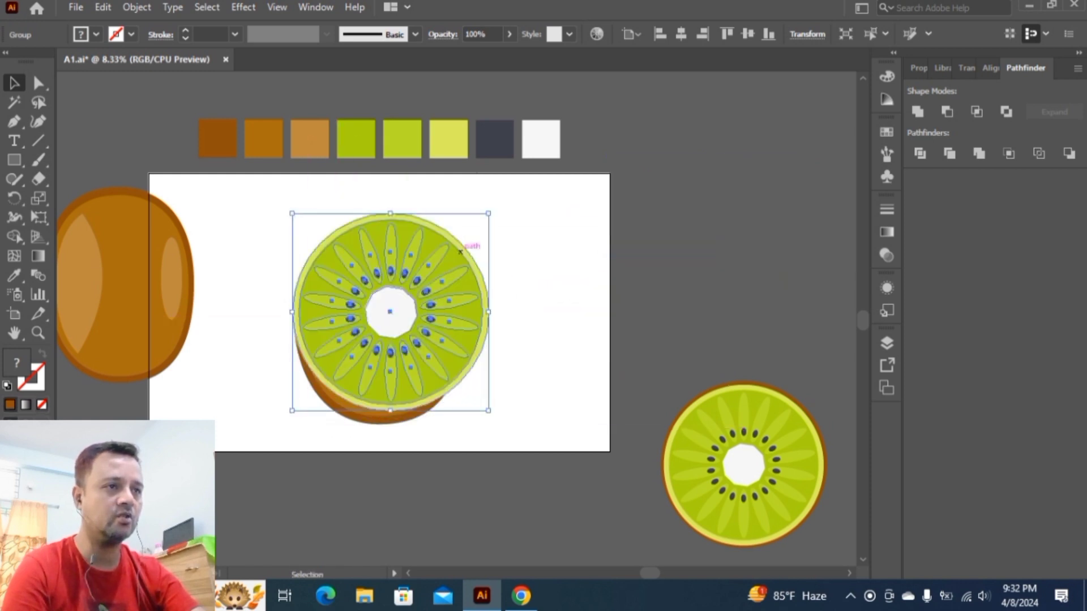
drag(488, 214, 458, 243)
drag(386, 317, 381, 326)
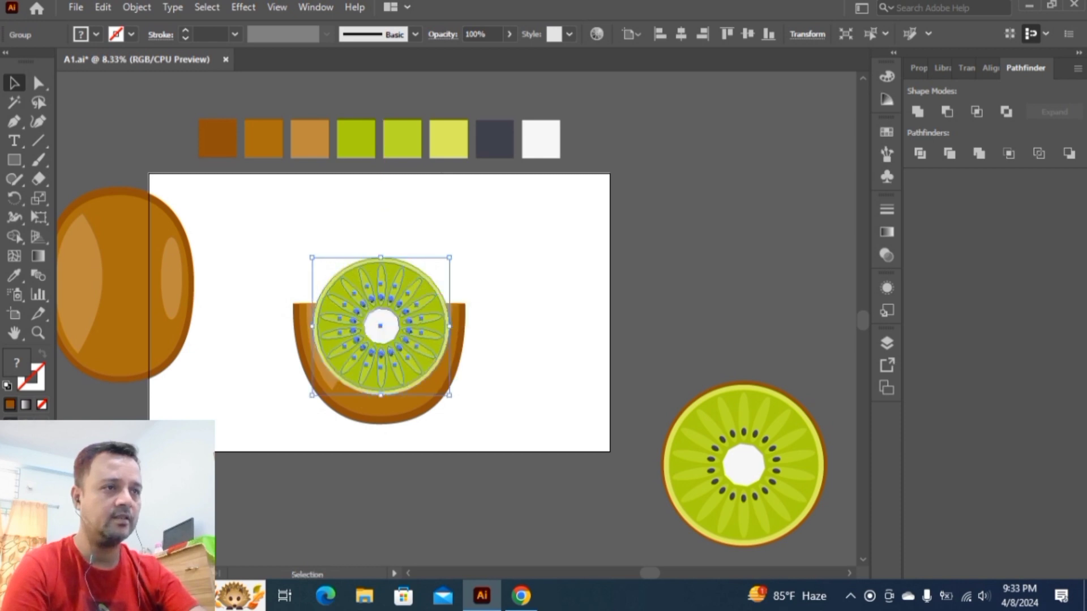
- Stretch the kiwi slice to the full width of the half fruit and flatten it into an ellipse across the cut edge
drag(454, 397, 455, 402)
drag(455, 326, 466, 326)
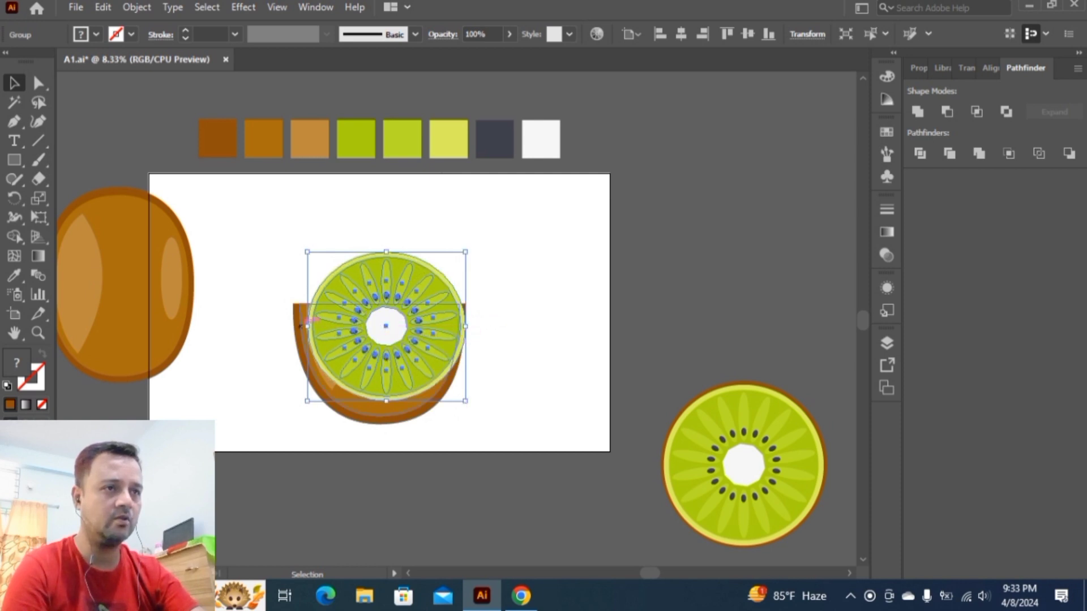
drag(307, 326, 293, 326)
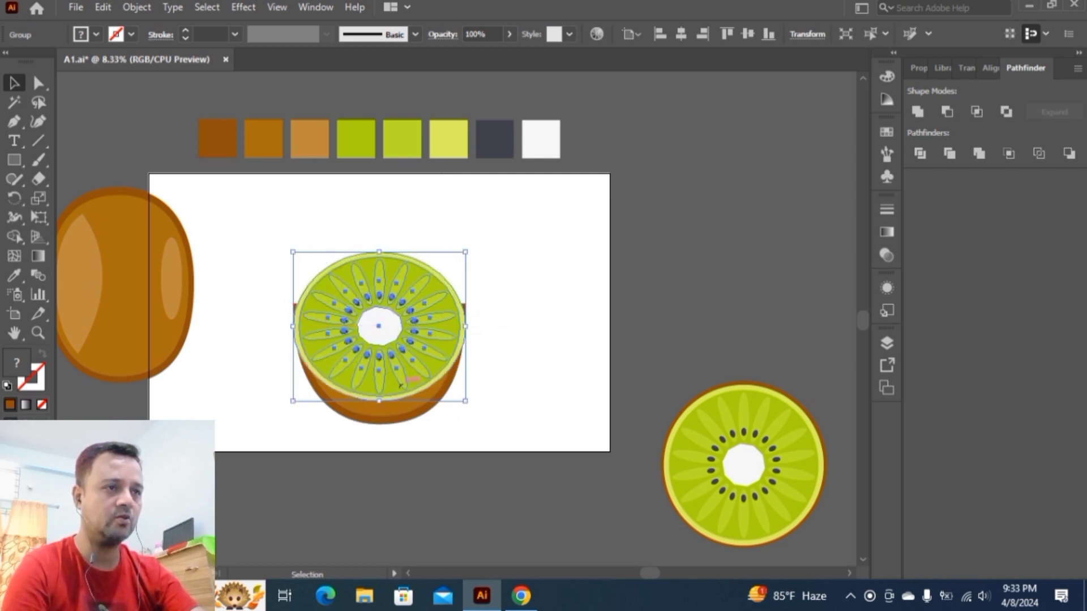
drag(379, 401, 380, 372)
click(498, 323)
click(438, 321)
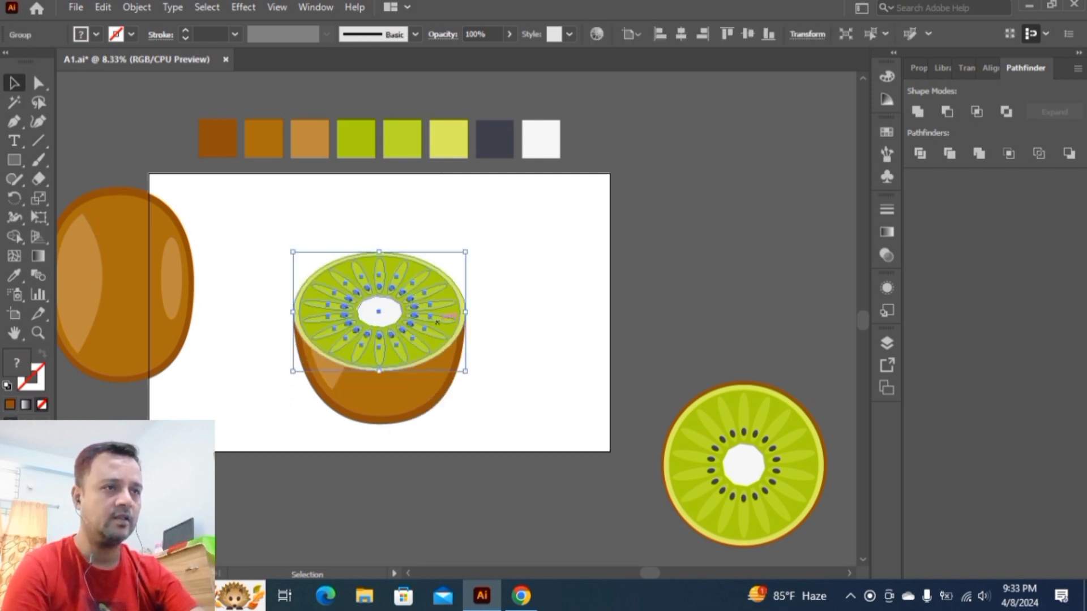
drag(379, 251, 379, 274)
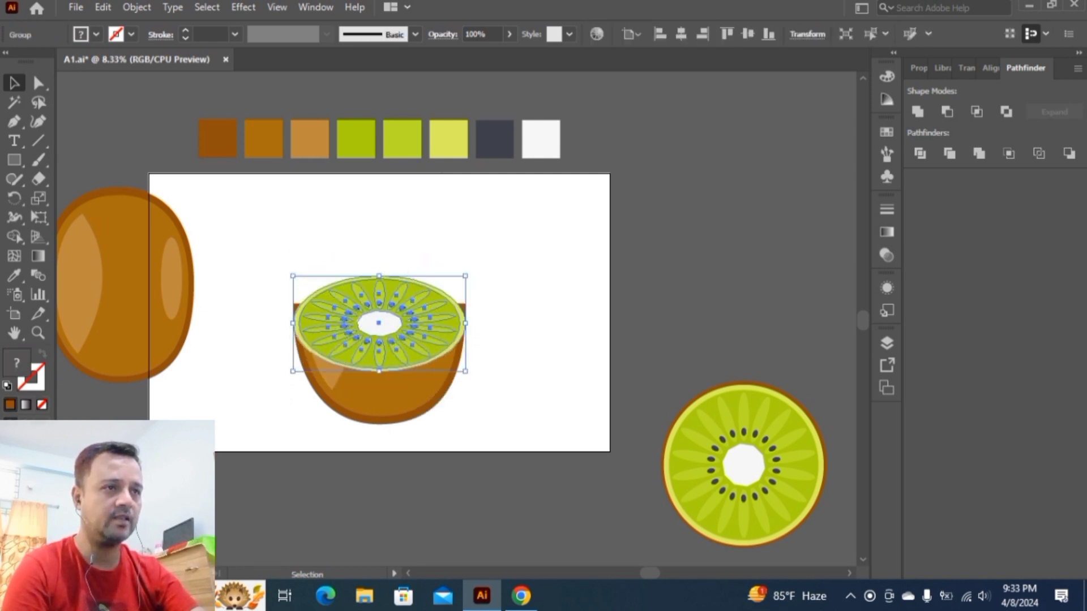
key(ctrl+shift+a)
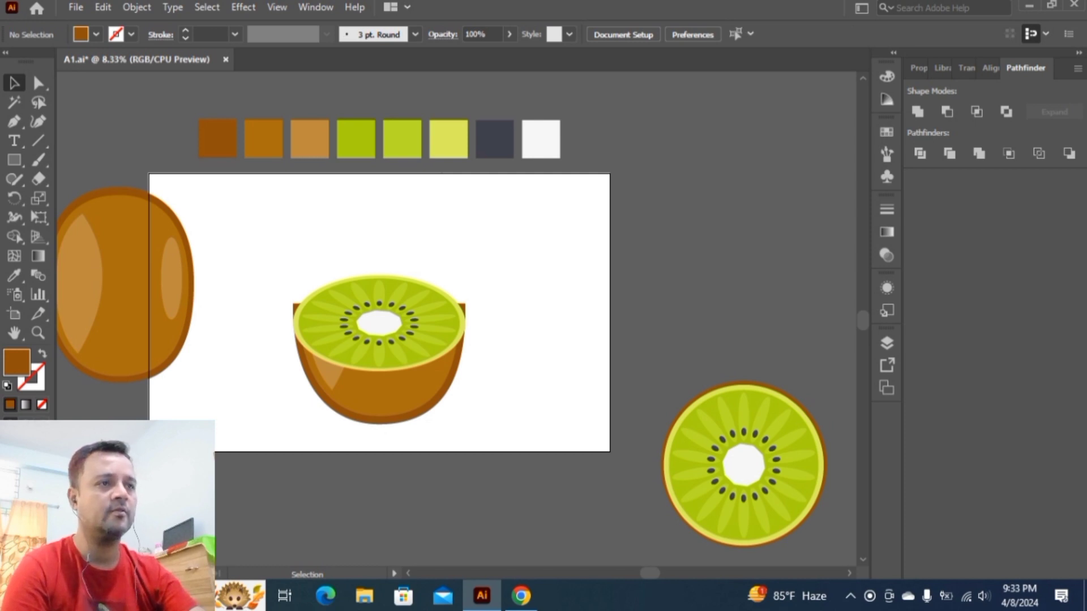
- Flatten the slice ellipse further, raise it slightly above the cut edge and align it with the half fruit on their horizontal centres
click(437, 310)
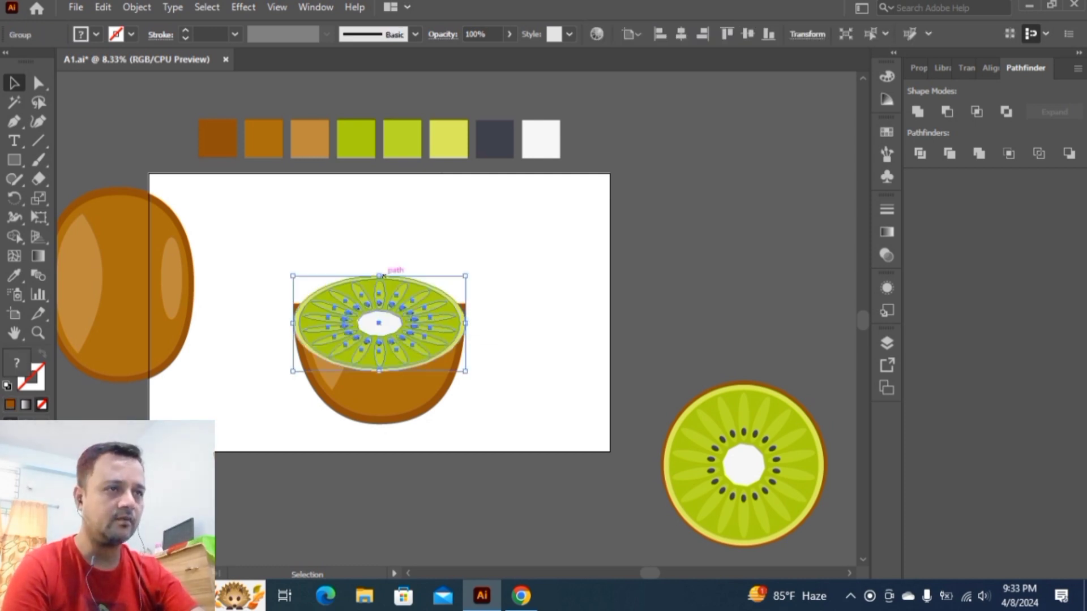
drag(376, 276, 378, 295)
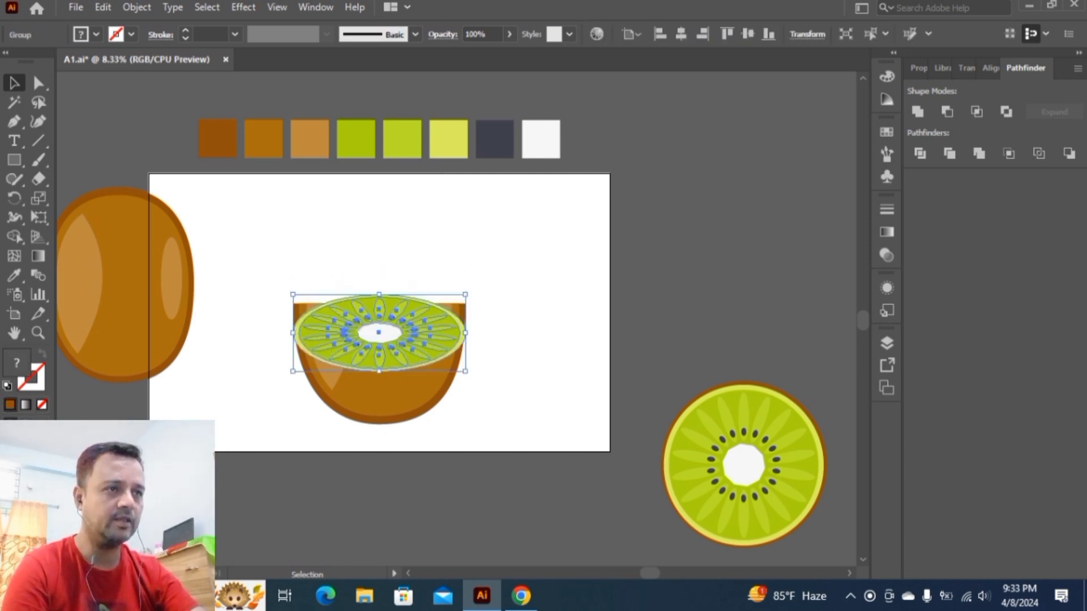
key(ctrl+shift+a)
drag(432, 340, 431, 335)
key(ctrl+shift+a)
drag(278, 273, 532, 454)
click(681, 34)
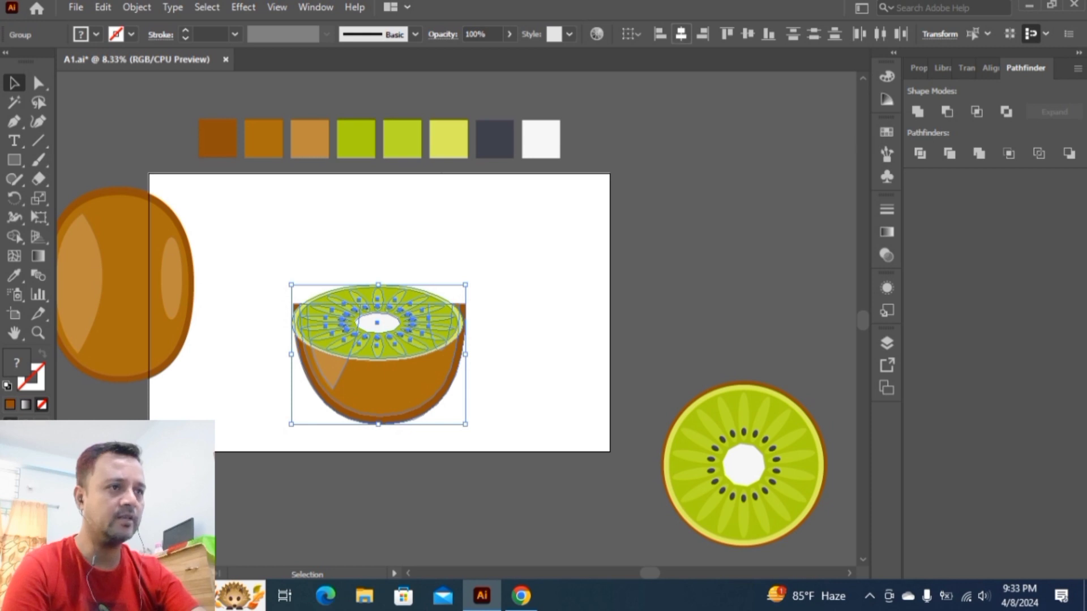
key(ctrl+shift+a)
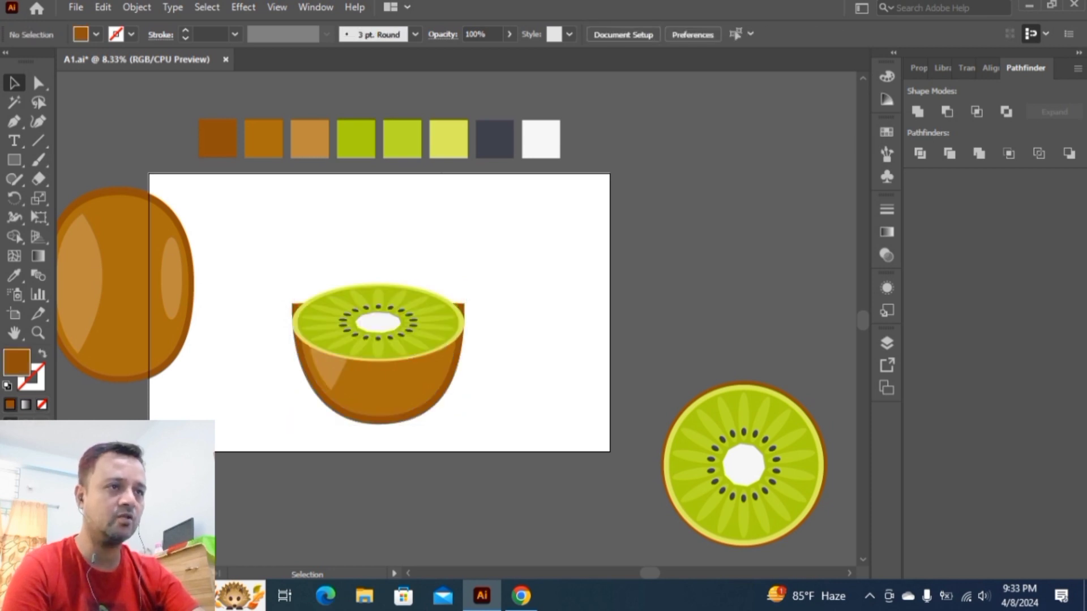
- Trim off the two brown corners of the half fruit that stick out beyond the slice ellipse with the Shape Builder
key(a)
drag(266, 274, 484, 446)
key(ctrl+=)
key(ctrl+=)
key(ctrl+=)
key(v)
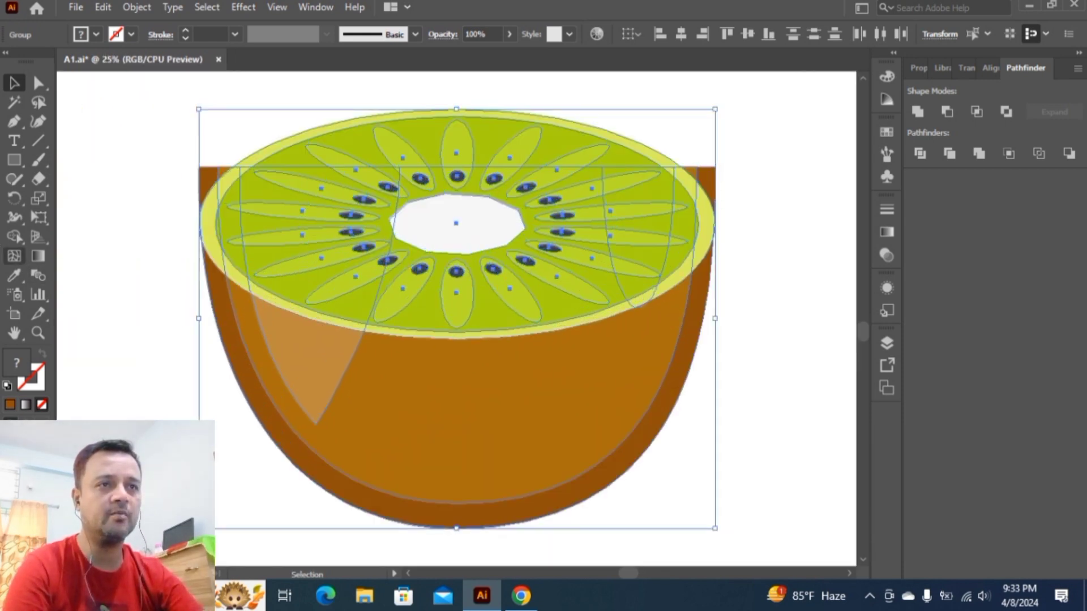
click(14, 237)
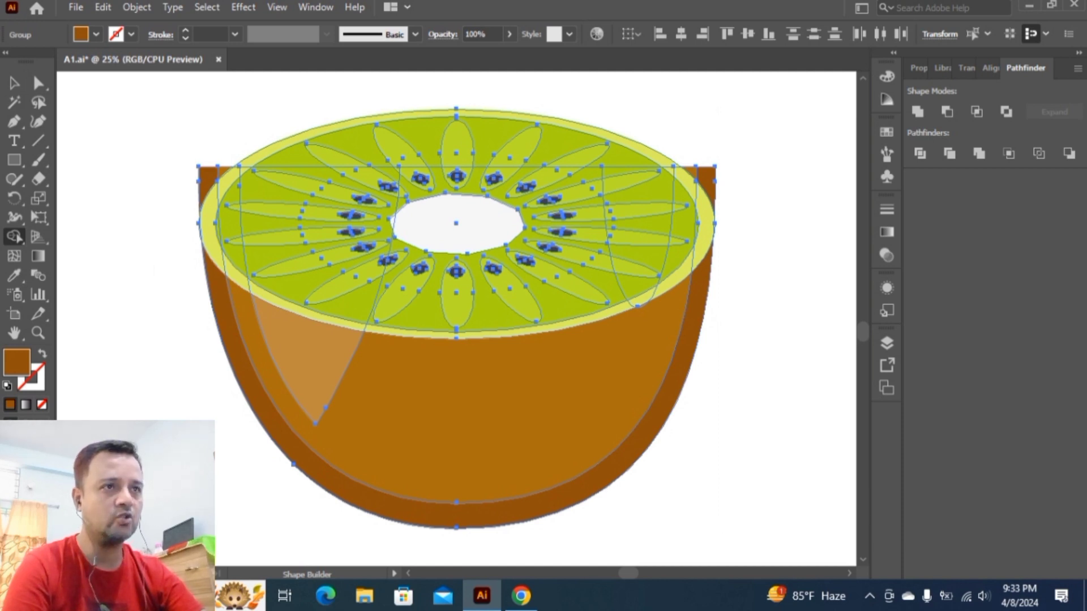
alt+click(225, 168)
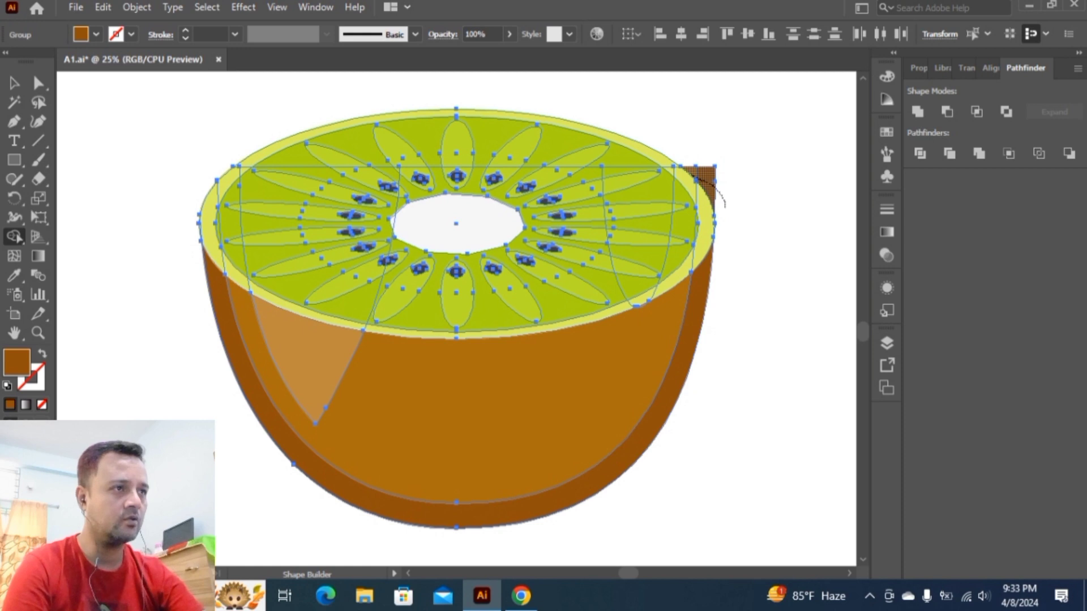
drag(695, 179, 724, 205)
click(14, 83)
key(ctrl+shift+a)
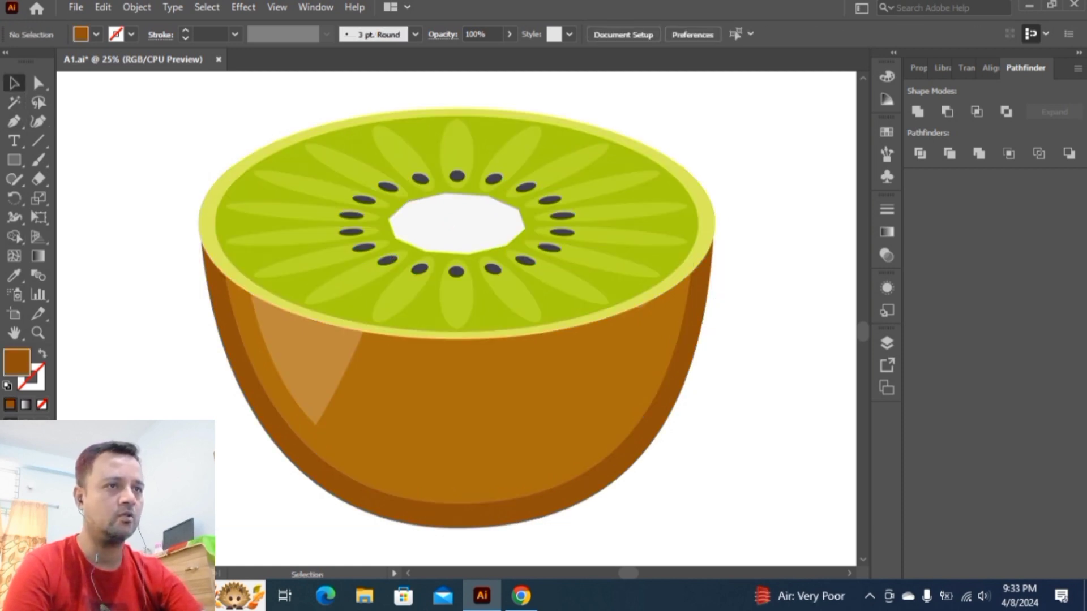
- Move the complete half kiwi, cut face included, horizontally into the right half of the artboard
key(ctrl+minus)
key(ctrl+minus)
key(ctrl+minus)
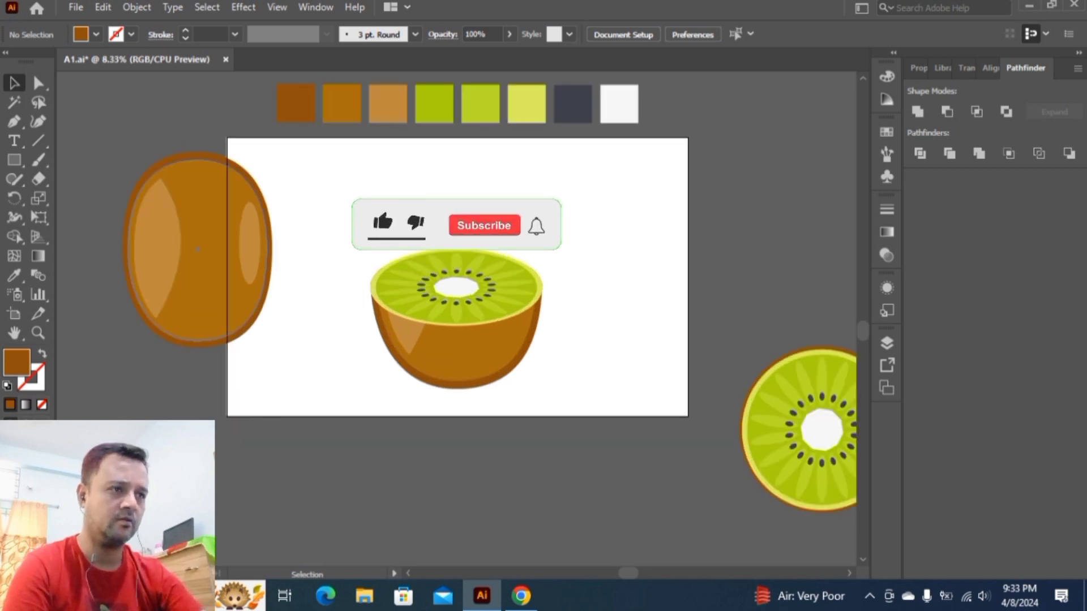
drag(629, 572, 642, 573)
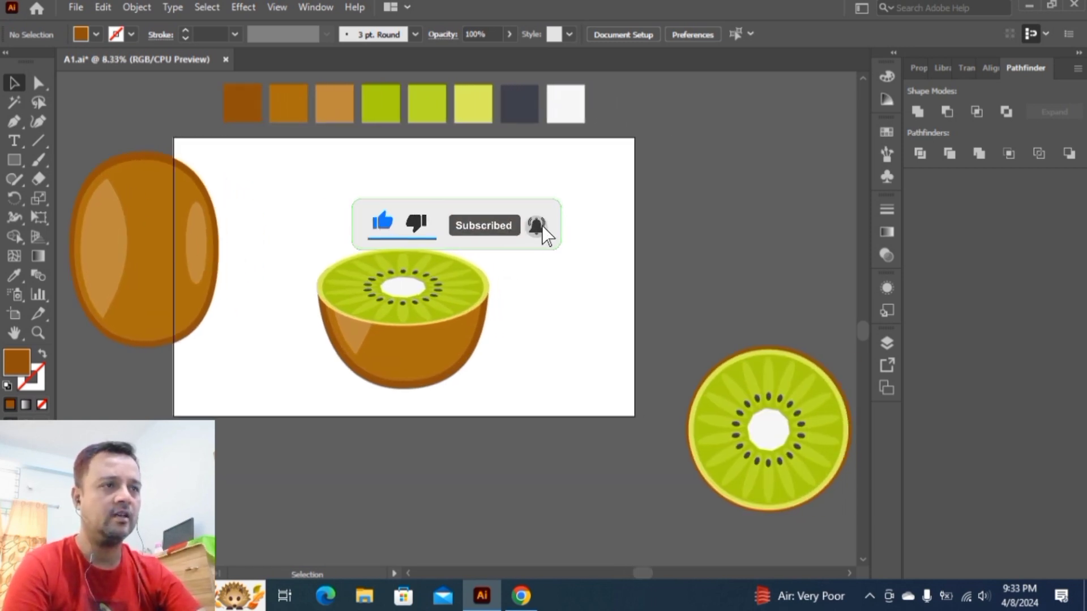
drag(296, 236, 596, 447)
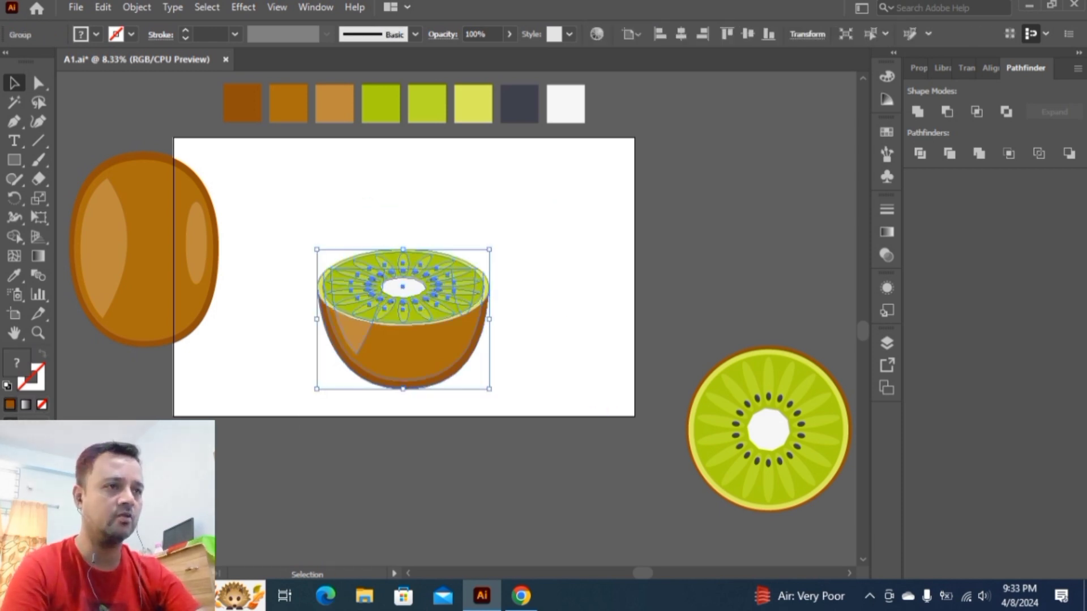
drag(403, 320, 507, 320)
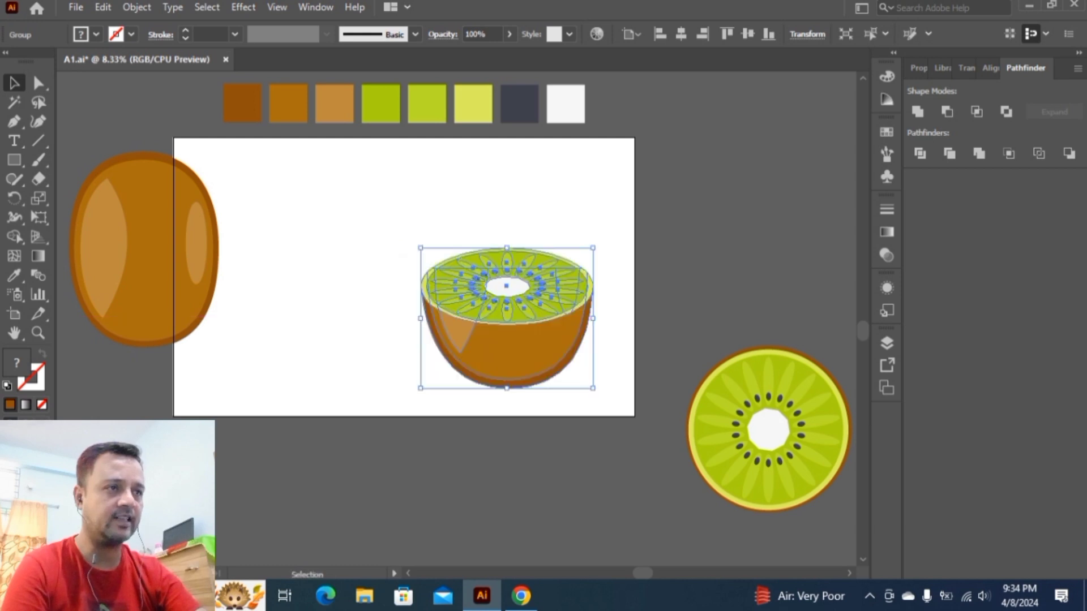
key(ctrl+shift+a)
- Move the brown-rimmed round slice onto the artboard so it overlaps the left edge of the half kiwi
click(782, 433)
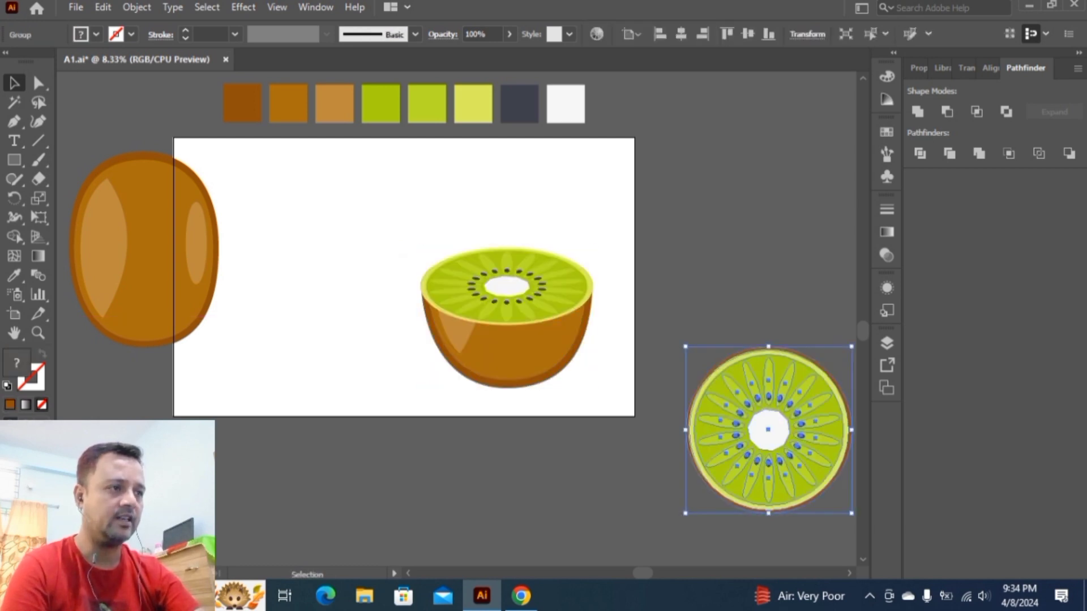
drag(767, 428, 381, 327)
key(ctrl+shift+a)
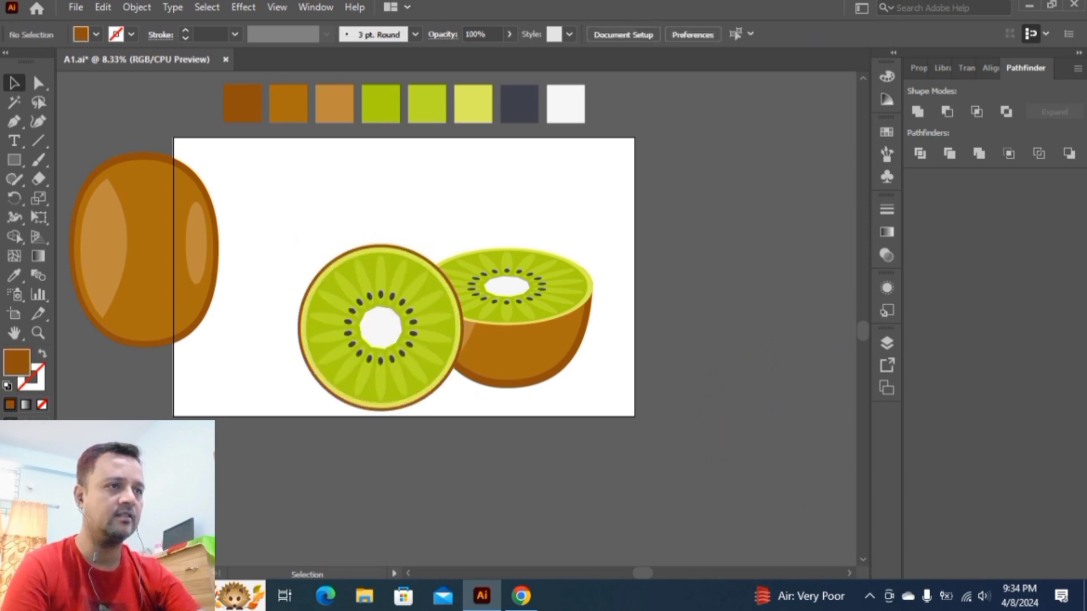
- Rotate the whole brown kiwi clockwise so it leans right, and place it on the artboard partly behind the round slice
click(213, 218)
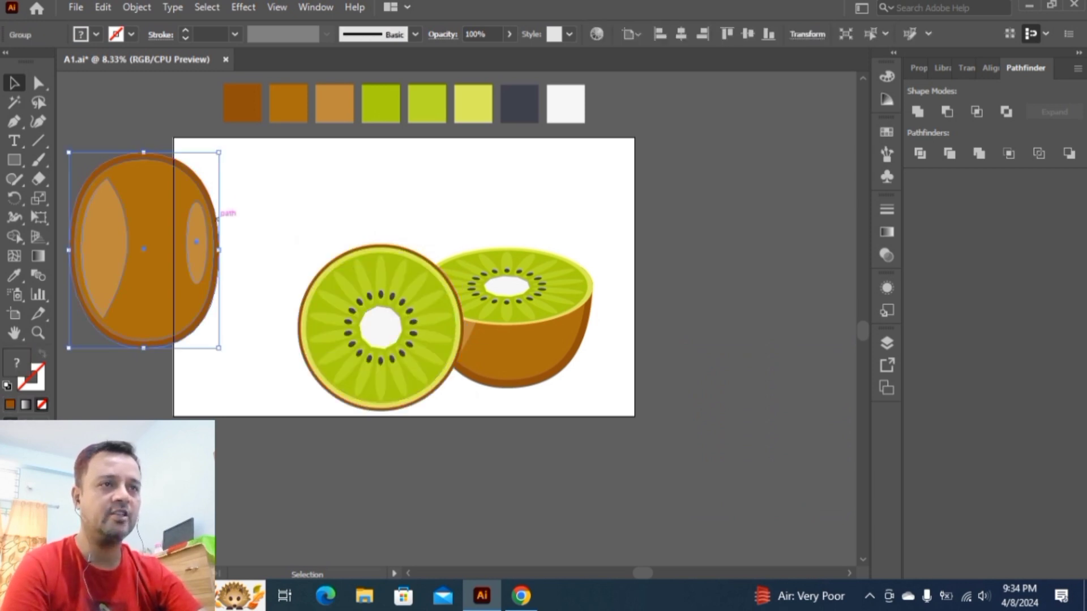
drag(224, 148, 270, 219)
drag(161, 226, 288, 289)
key(ctrl+shift+a)
key(ctrl+shift+a)
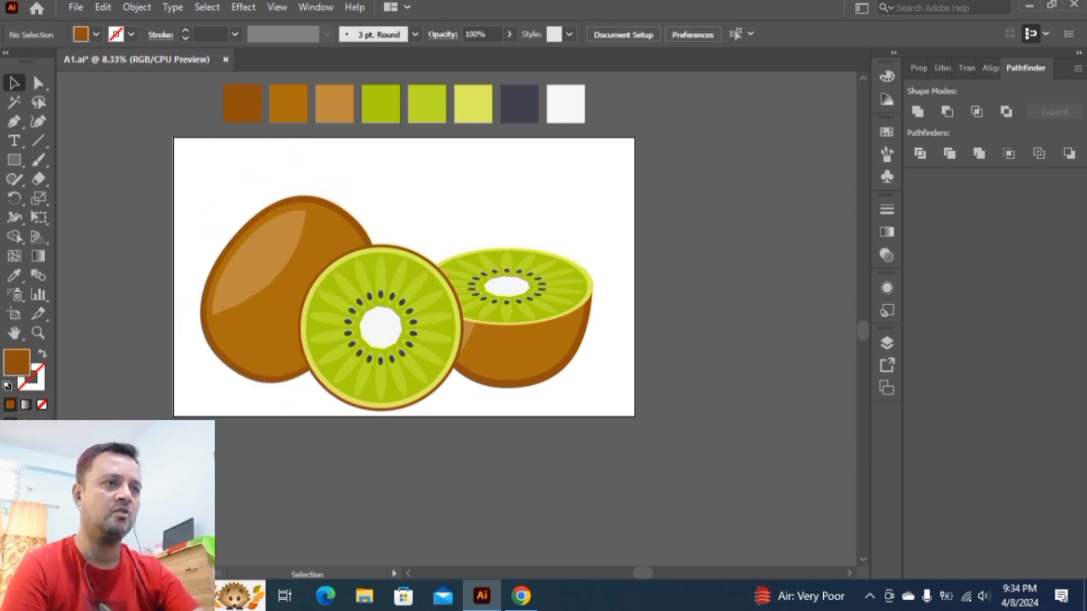
- Centre the whole three-kiwi composition horizontally and vertically on the artboard
drag(184, 166, 629, 416)
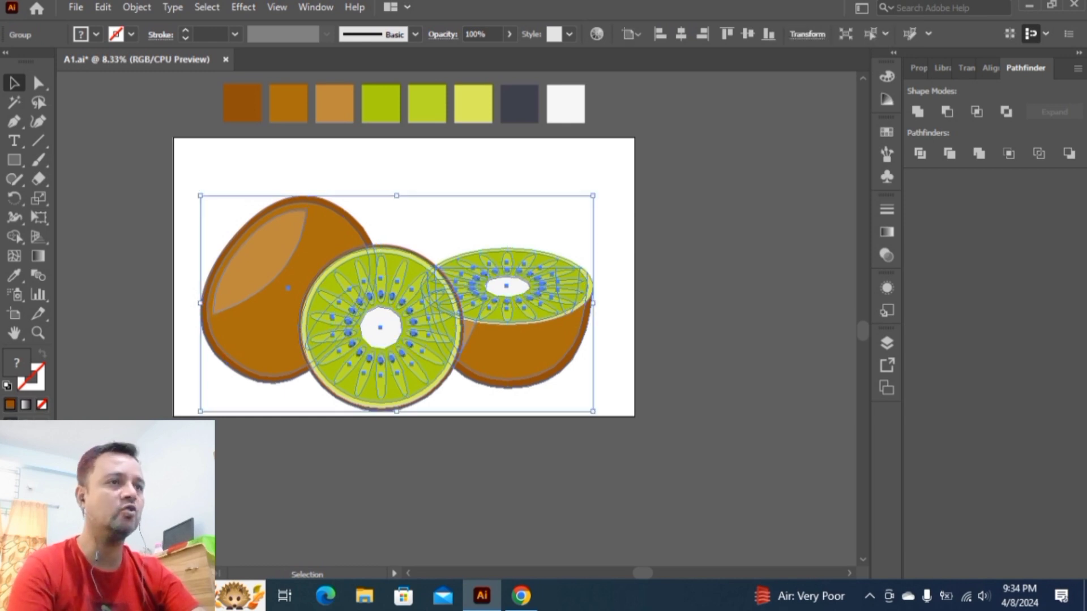
click(681, 34)
click(747, 34)
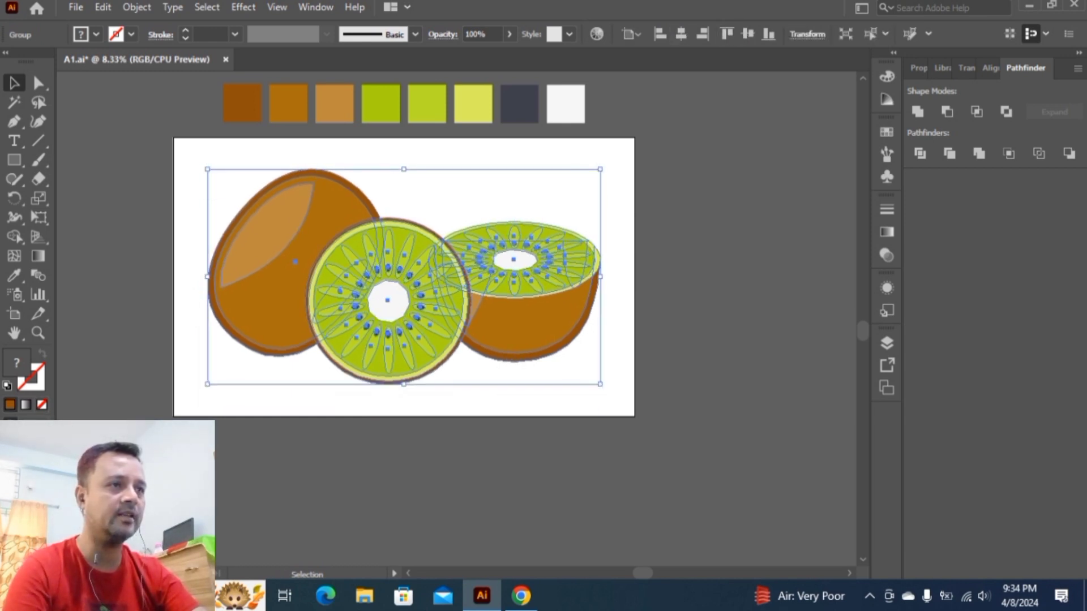
key(ctrl+shift+a)
- Delete the row of eight colour swatch squares above the artboard
scroll(452, 283, up, 2)
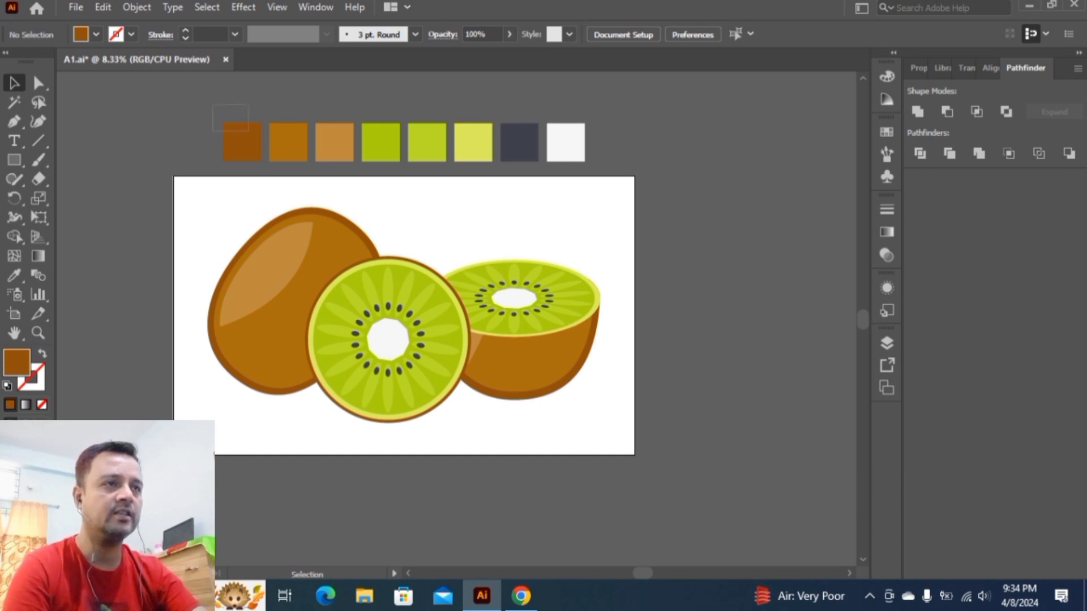
drag(248, 131, 589, 158)
key(Delete)
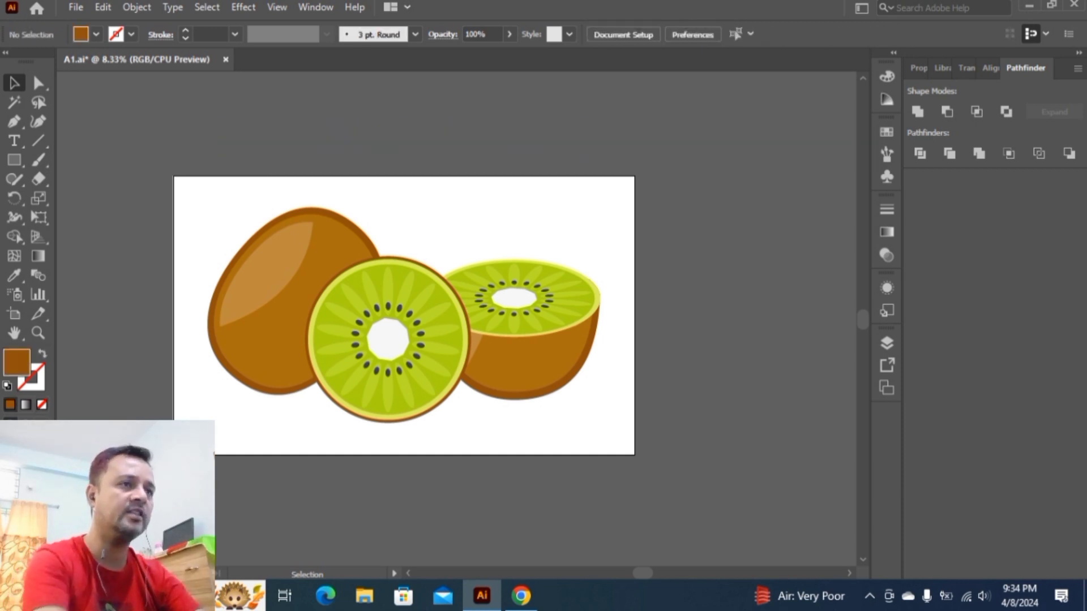
scroll(453, 305, down, 1)
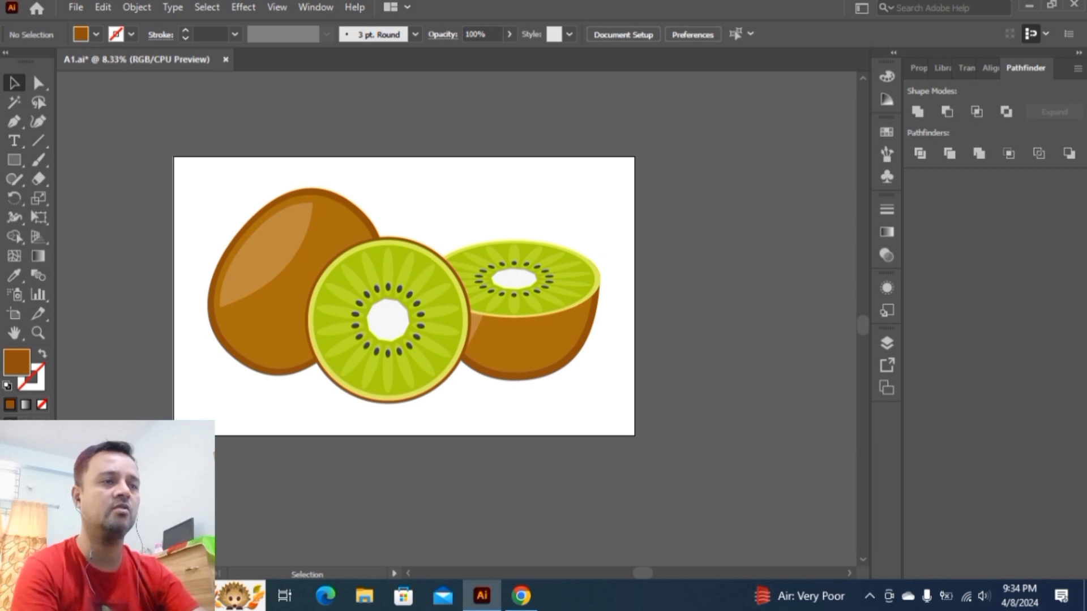